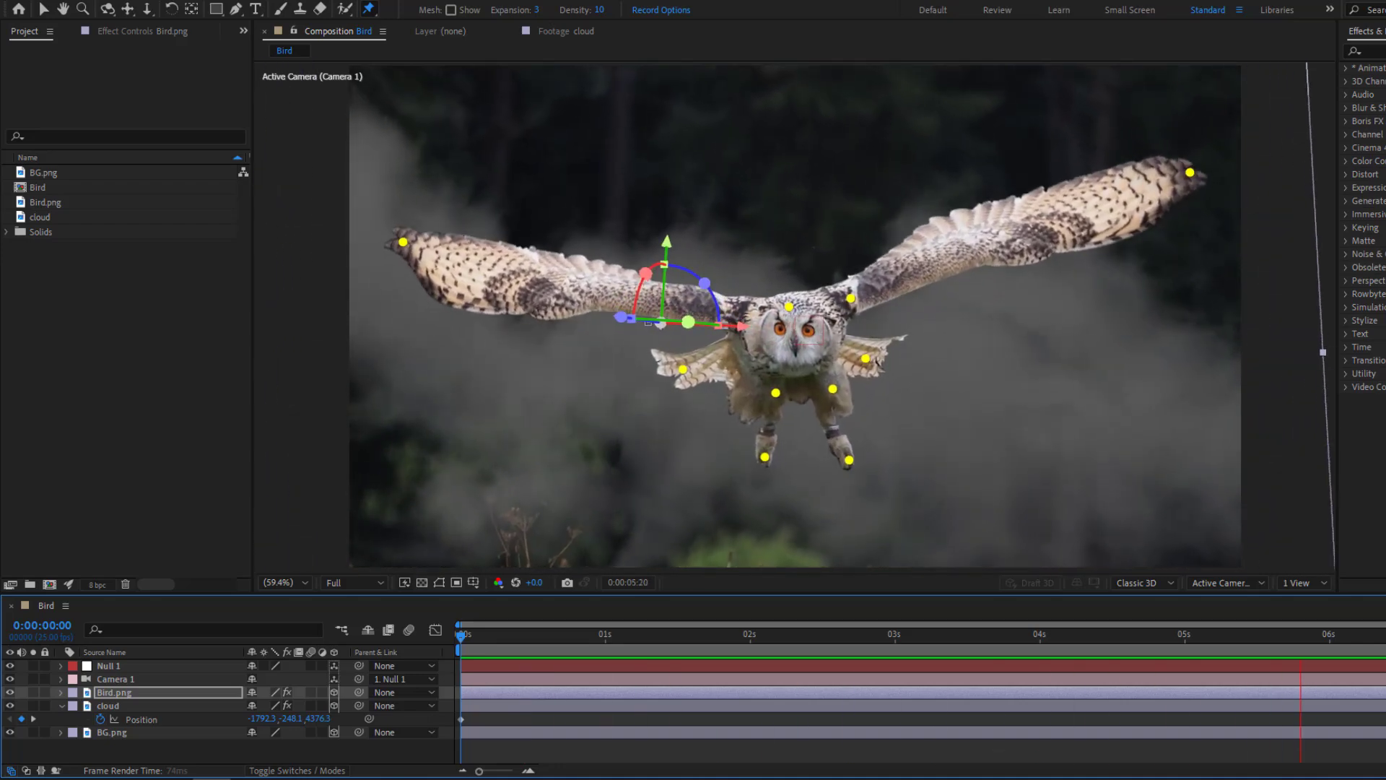
Stop playback and orbit the camera around the owl scene.
key("space")
left_click(112, 679)
key("c")
left_click_drag(758, 332, 772, 300)
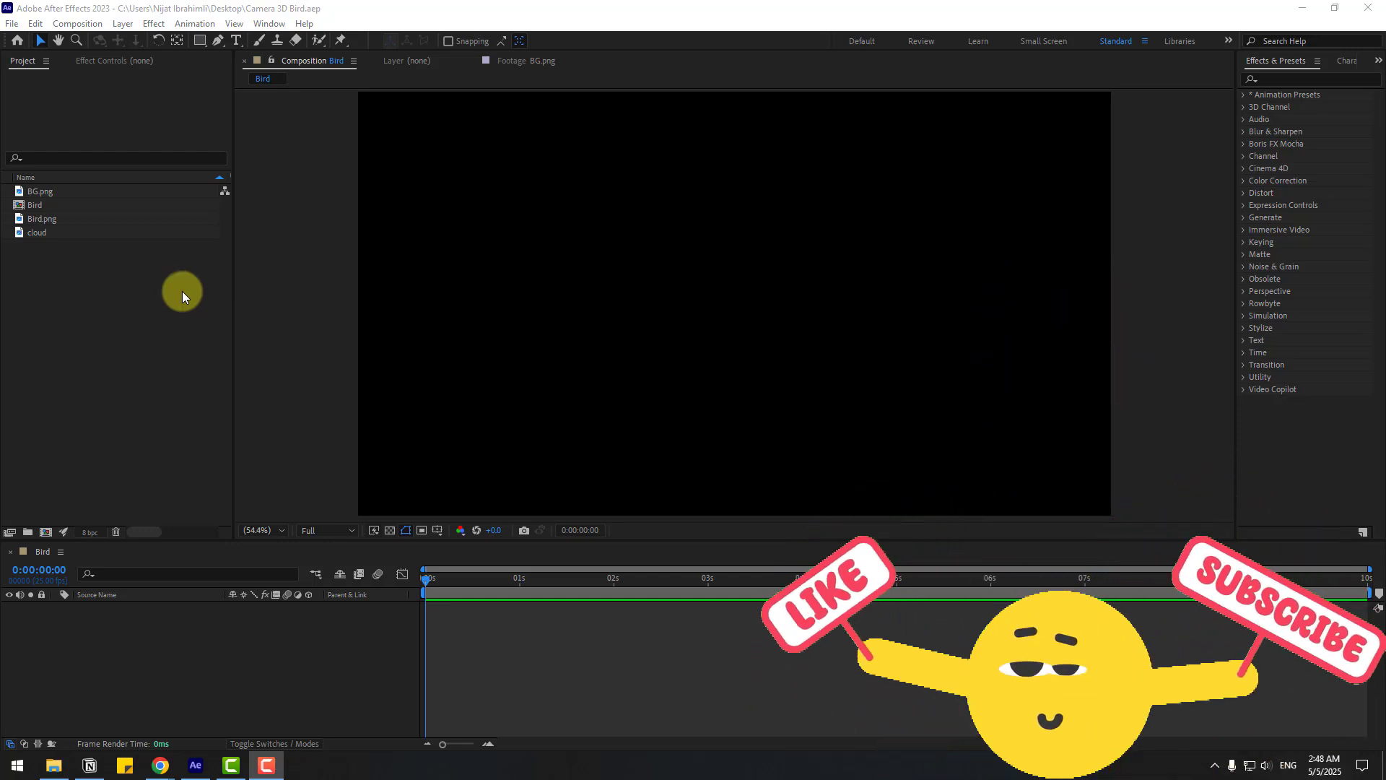
Preview the BG.png, Bird.png and cloud footage items.
double_click(41, 193)
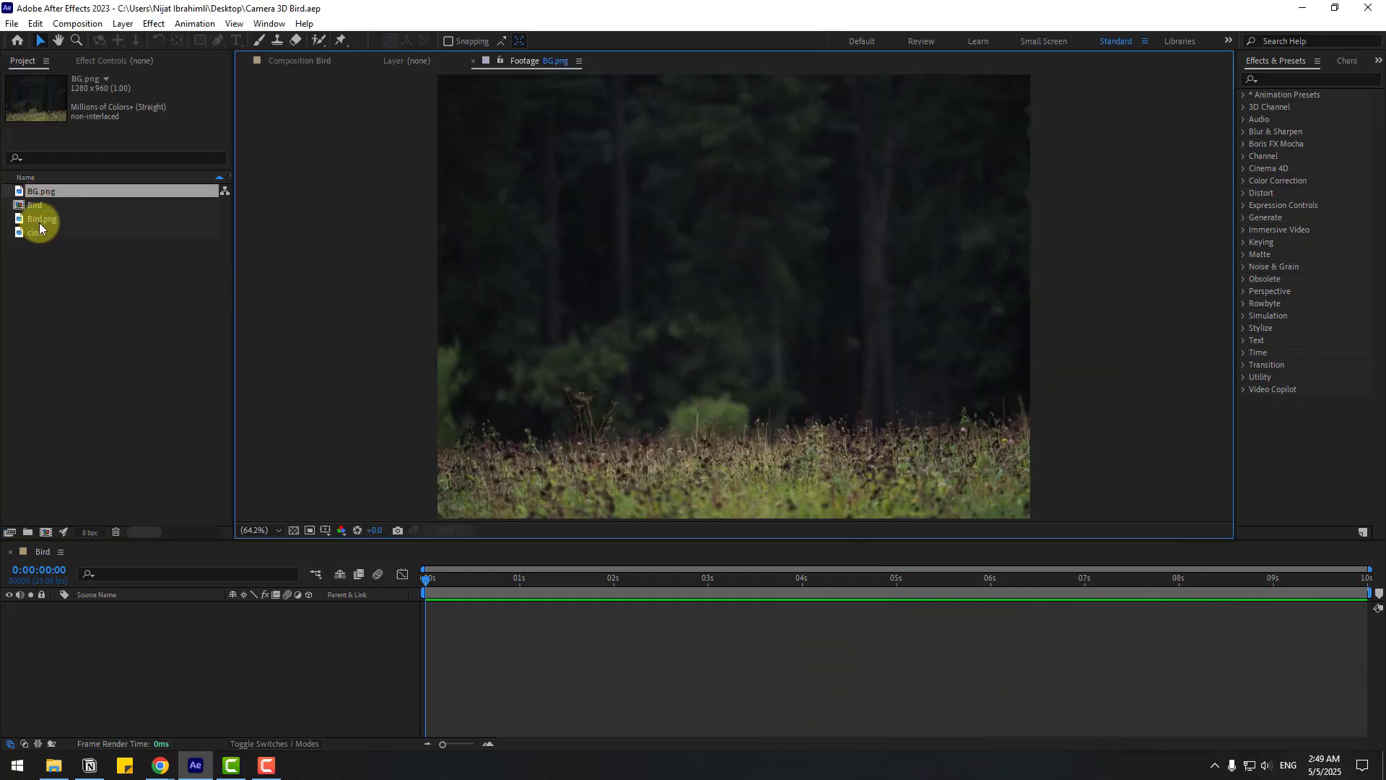
double_click(39, 220)
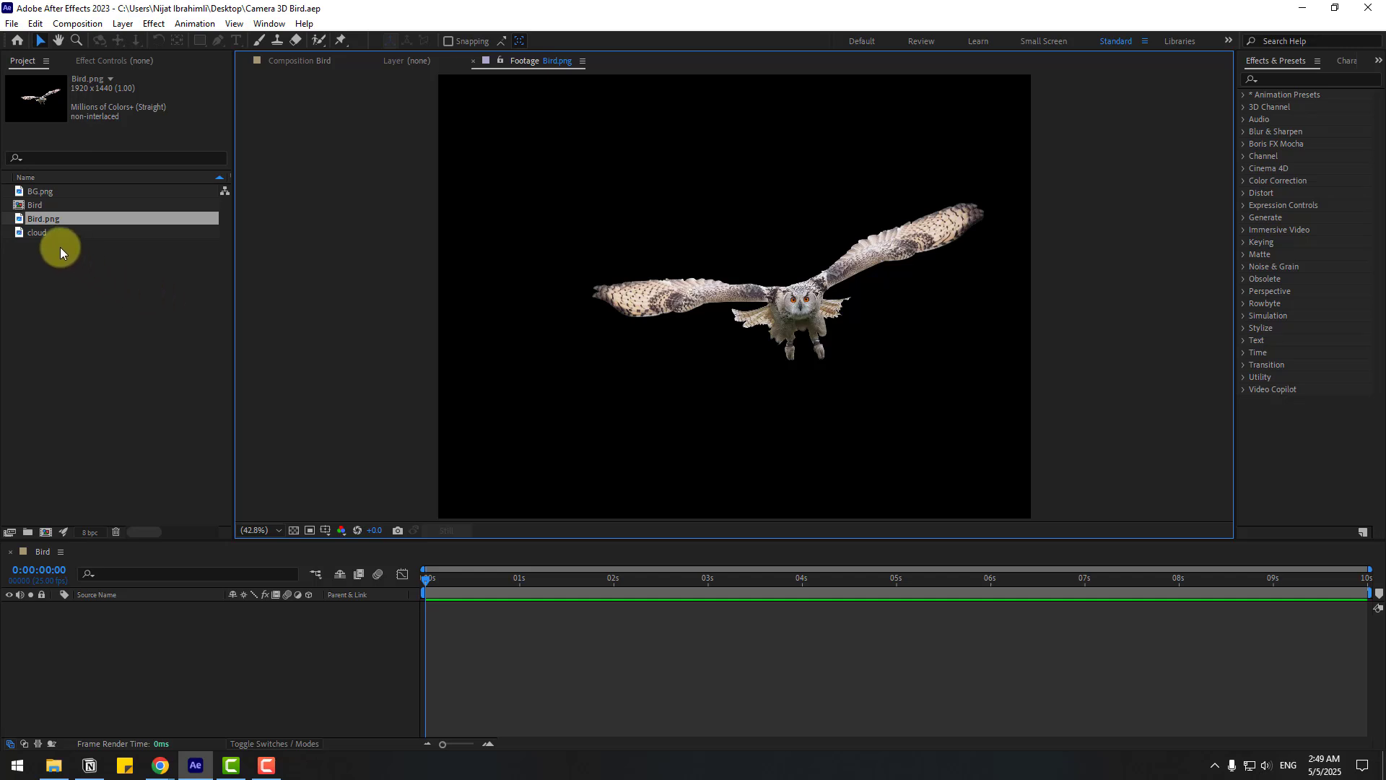
double_click(42, 235)
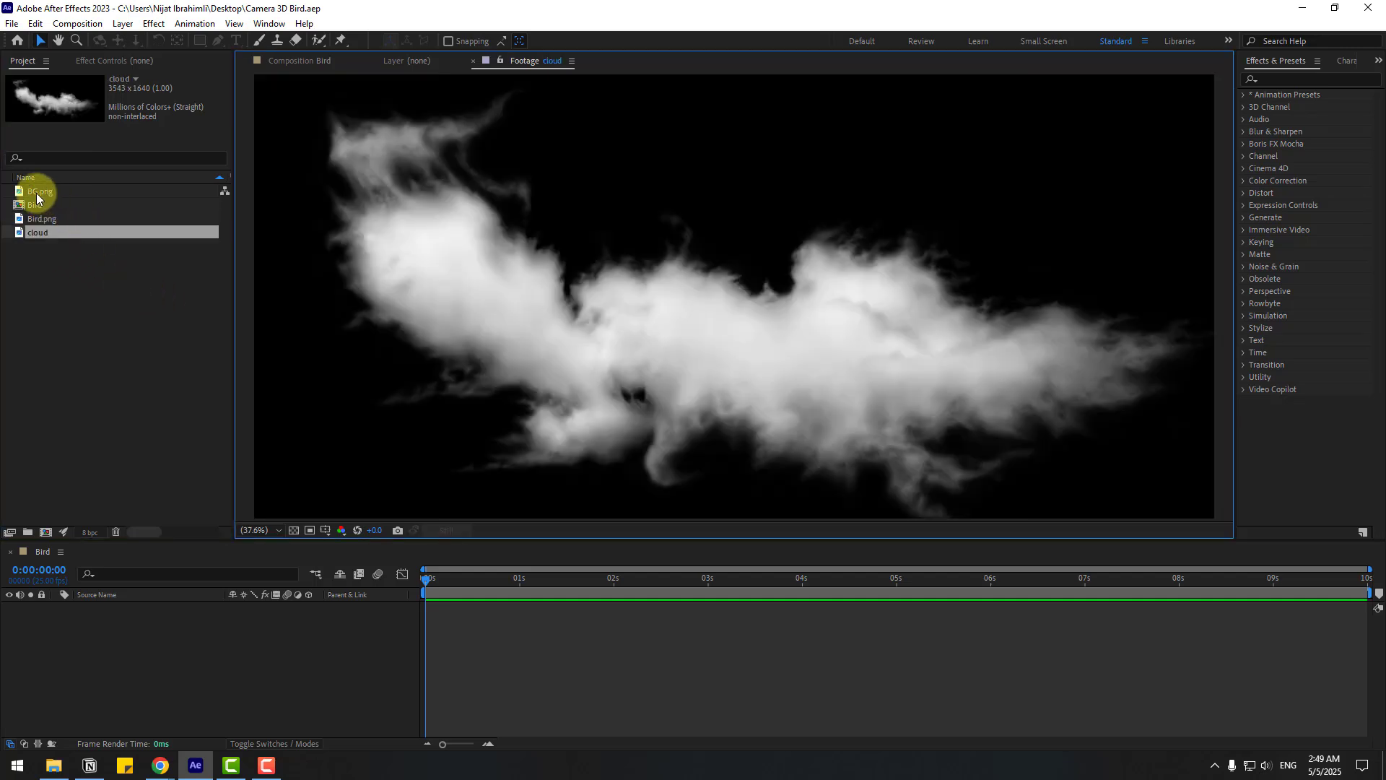
Add BG.png, Bird.png and cloud to the Bird timeline, owl above cloud above forest.
left_click(54, 192)
left_click_drag(49, 195, 164, 635)
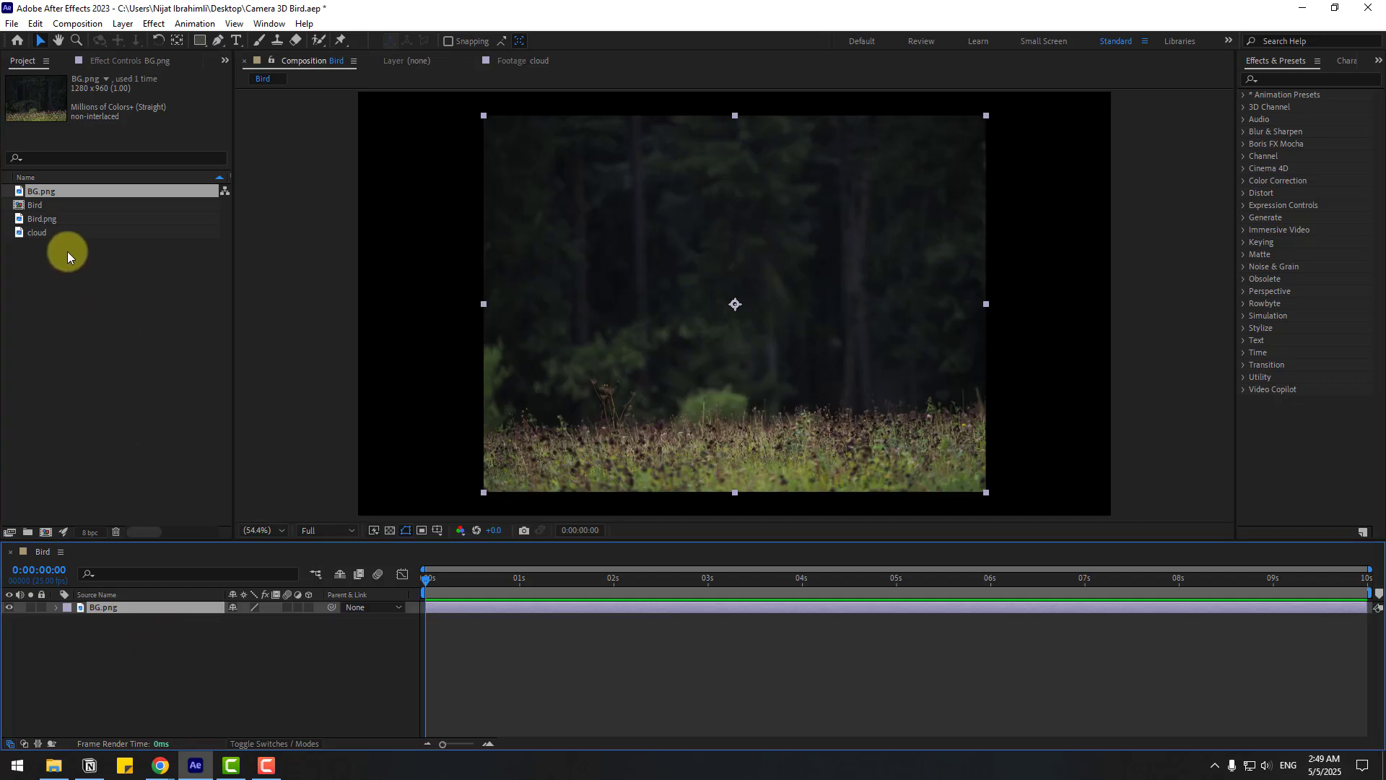
left_click(48, 221)
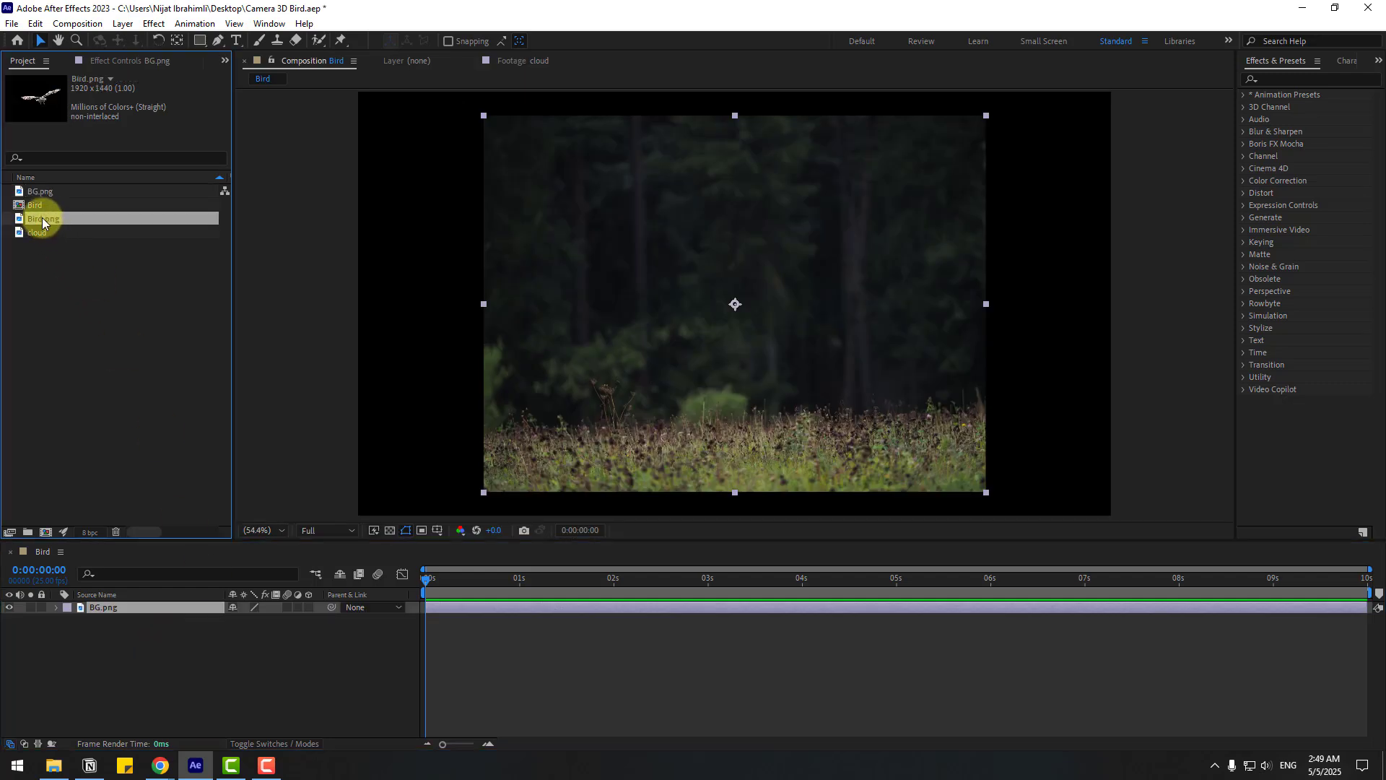
left_click_drag(104, 580, 107, 604)
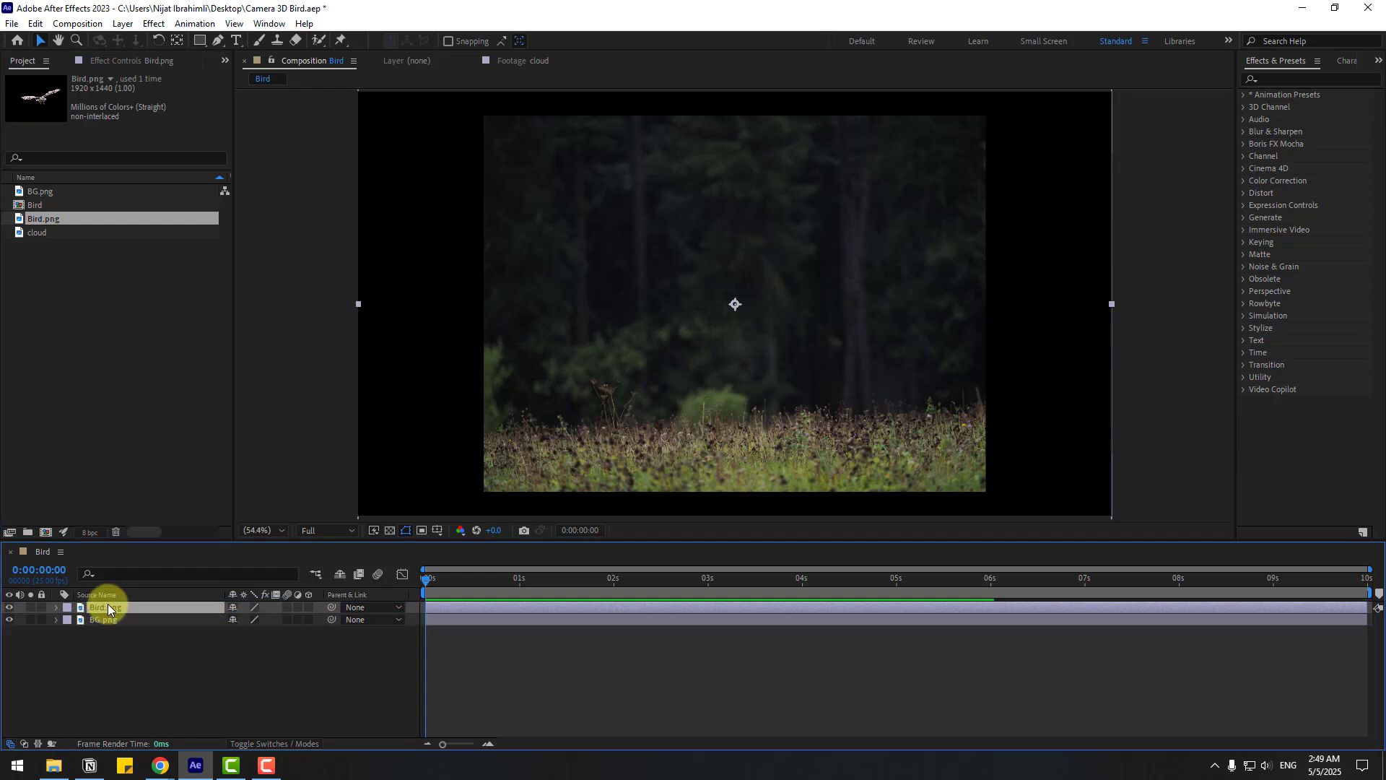
left_click(45, 238)
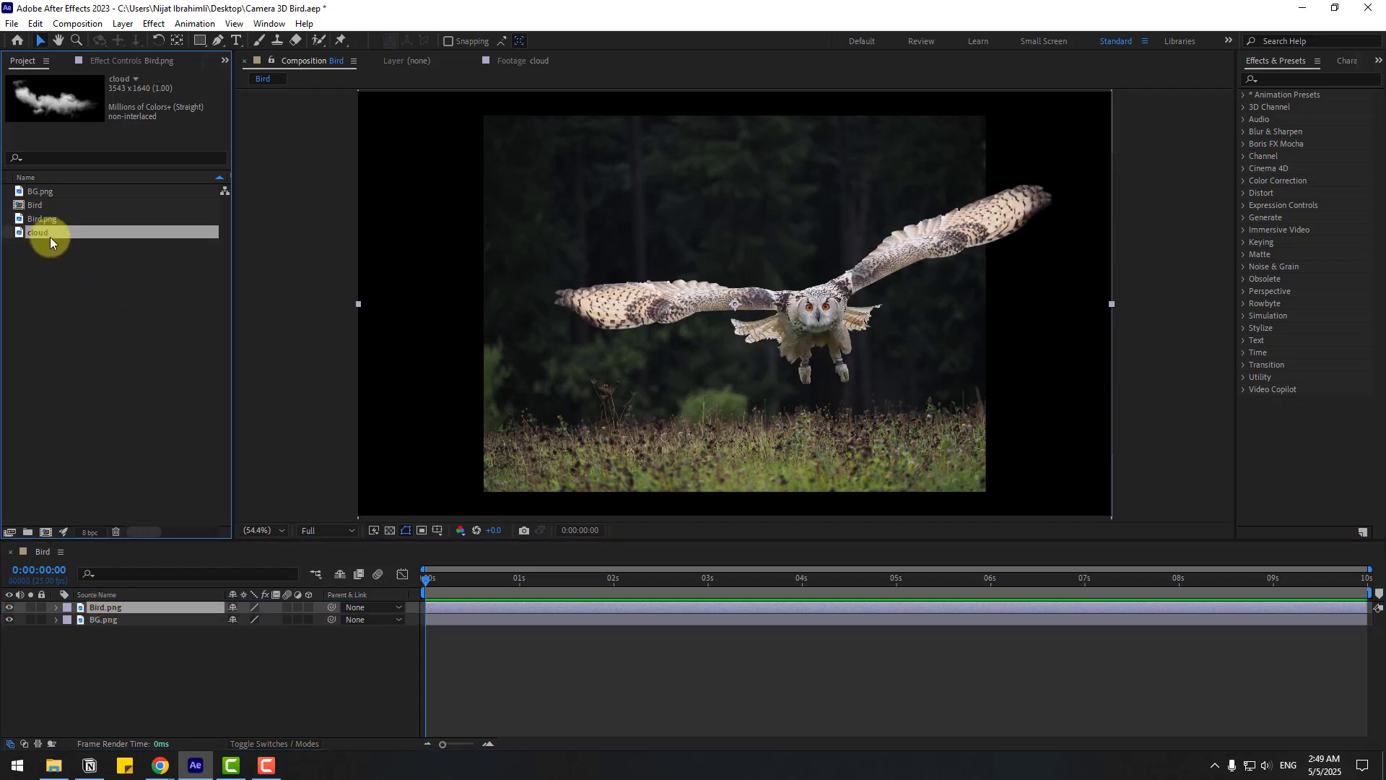
left_click_drag(45, 231, 124, 612)
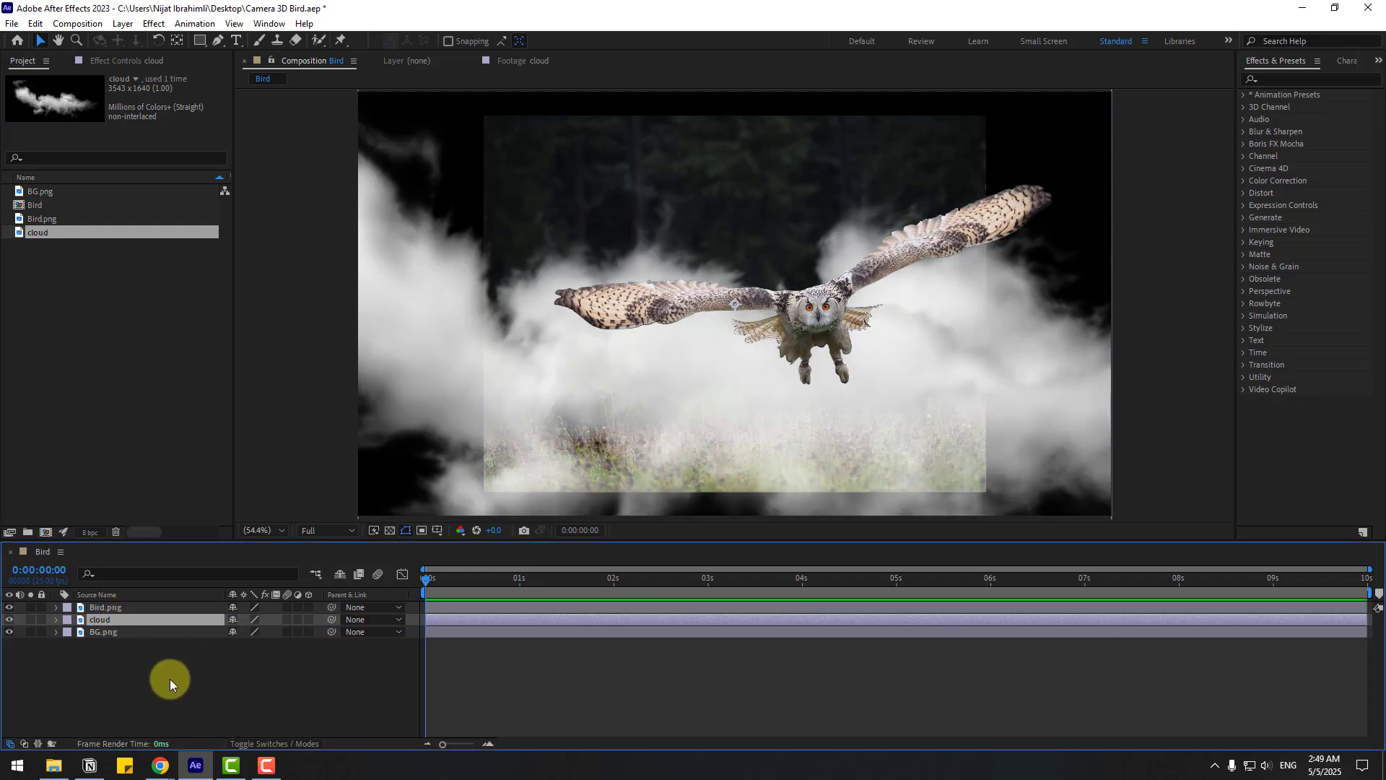
Create Camera 1 with the 15mm lens preset and dismiss the 2D layer warning.
right_click(138, 688)
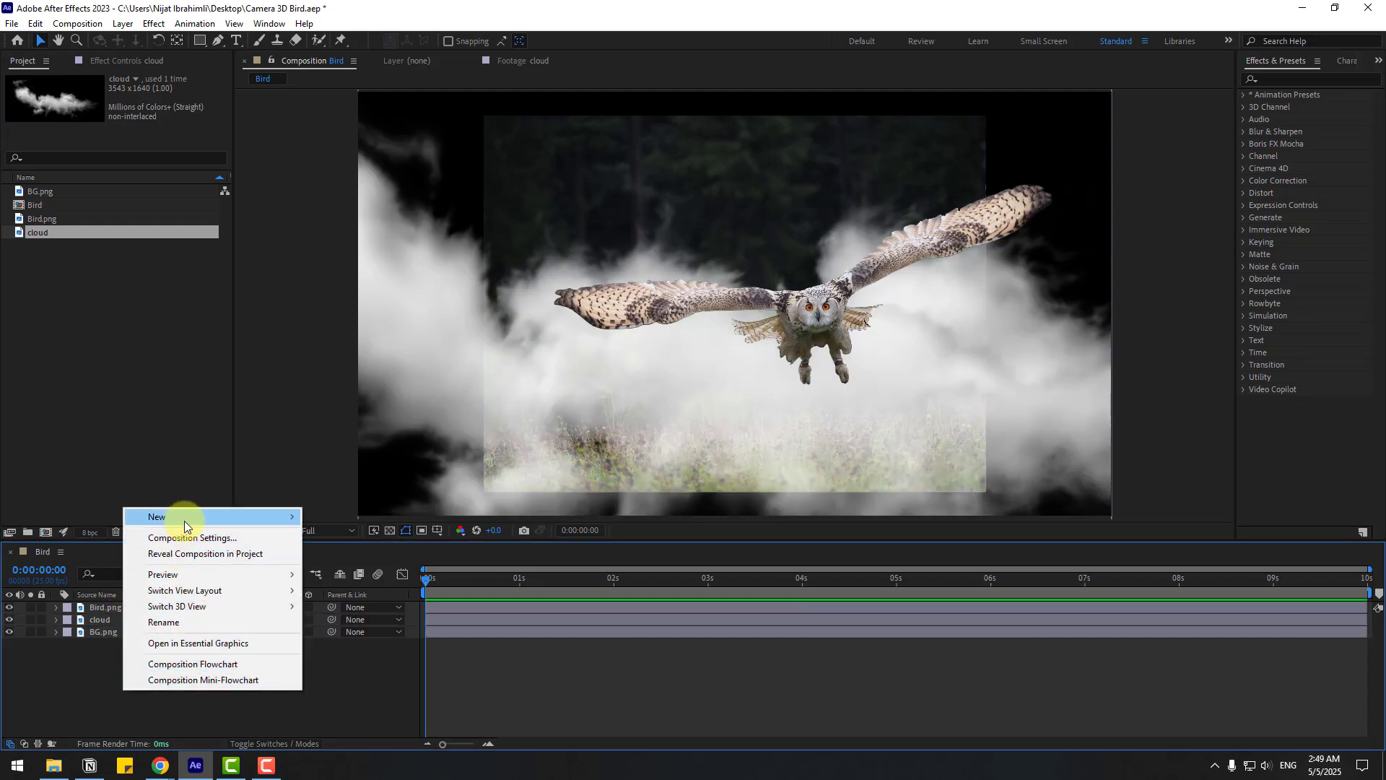
mouse_move(184, 521)
left_click(360, 586)
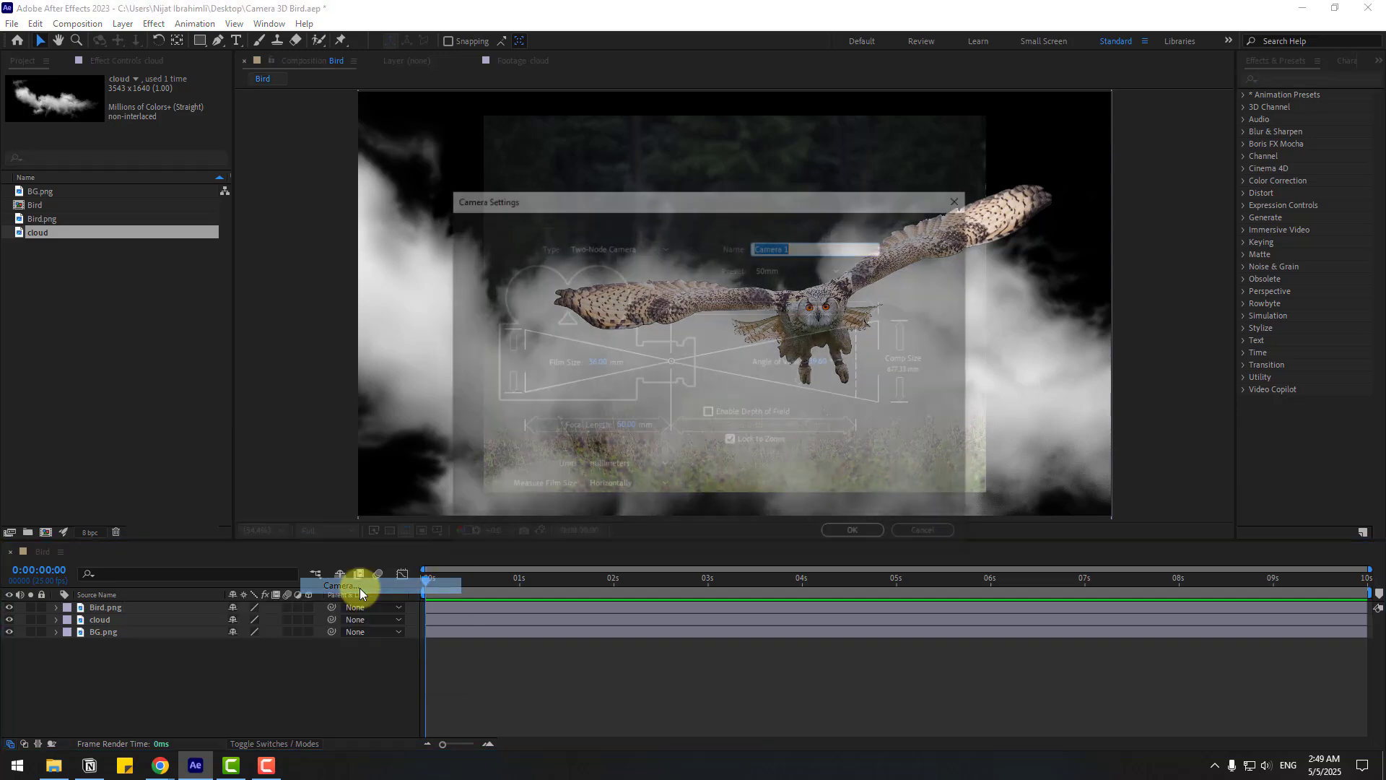
left_click(791, 273)
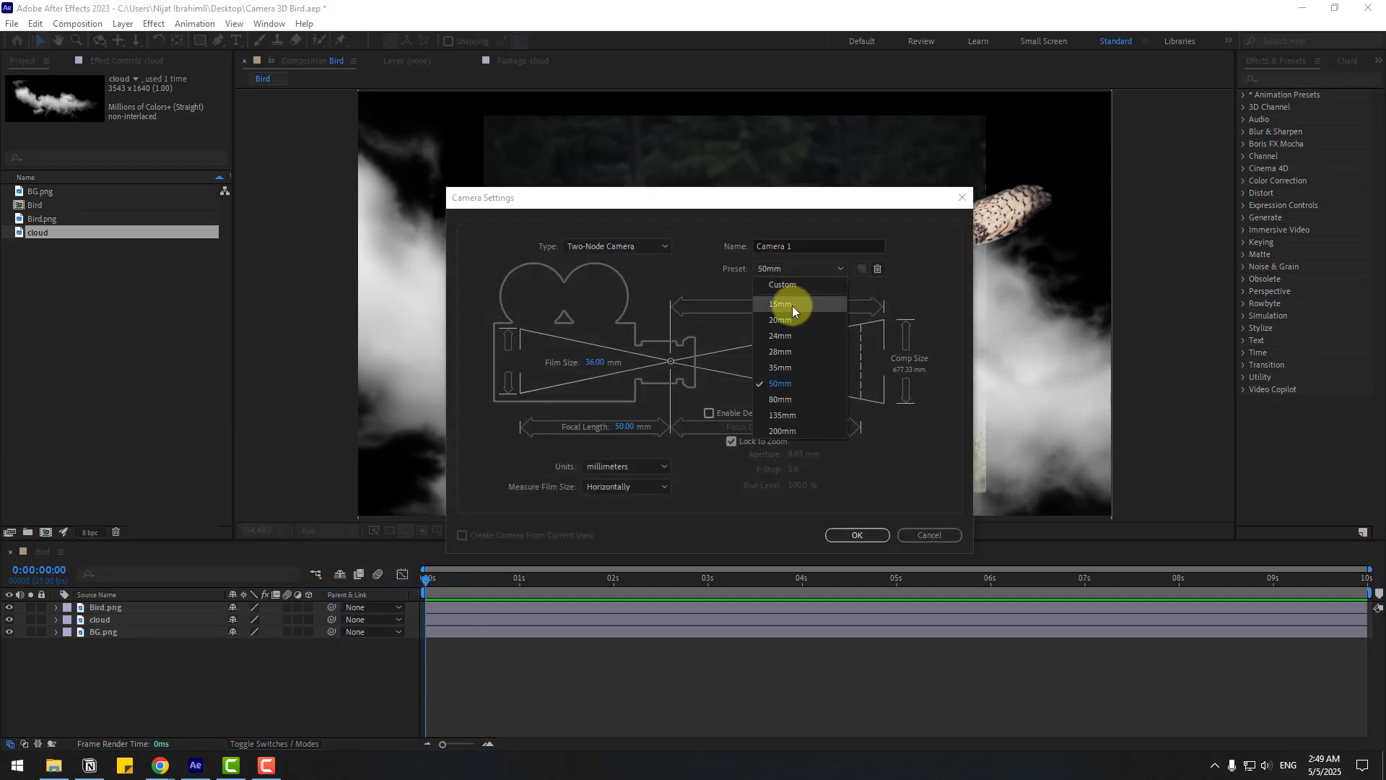
left_click(792, 307)
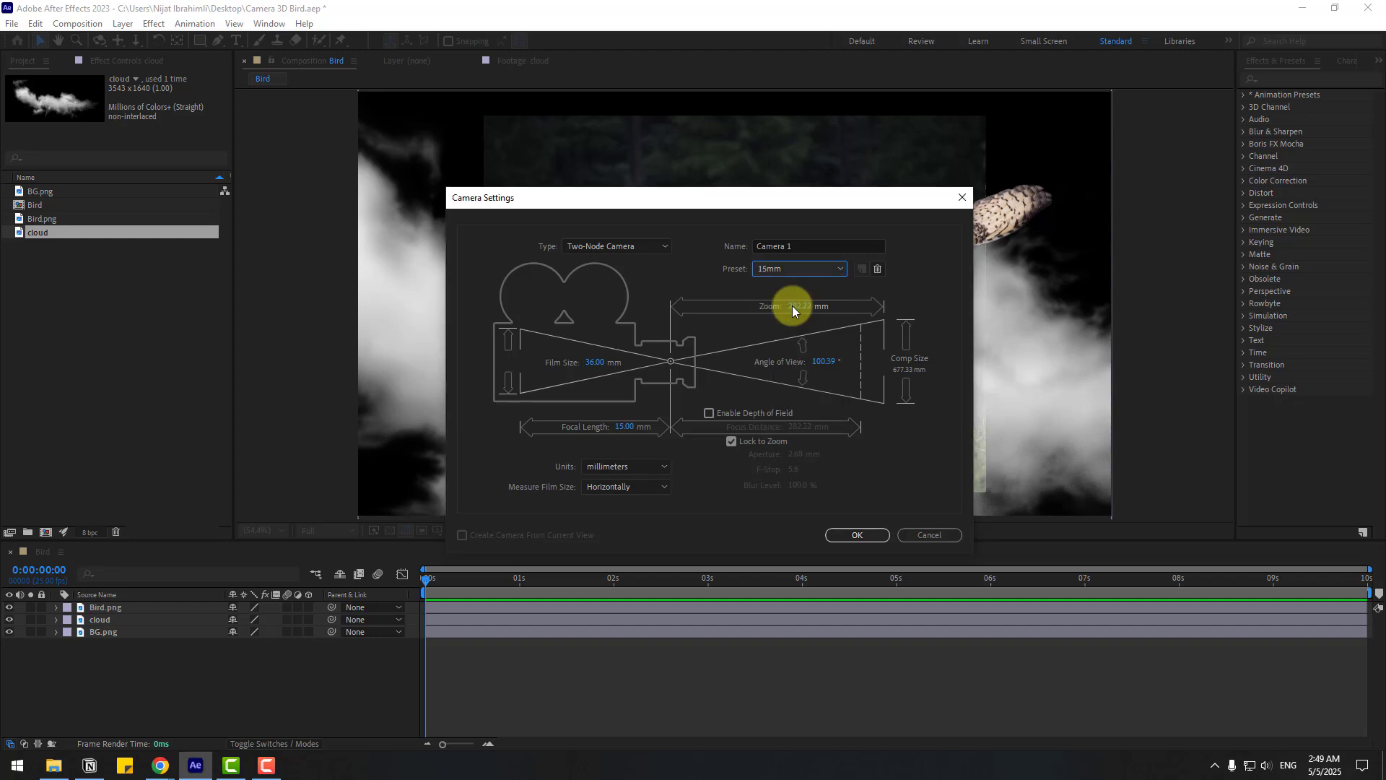
left_click(852, 535)
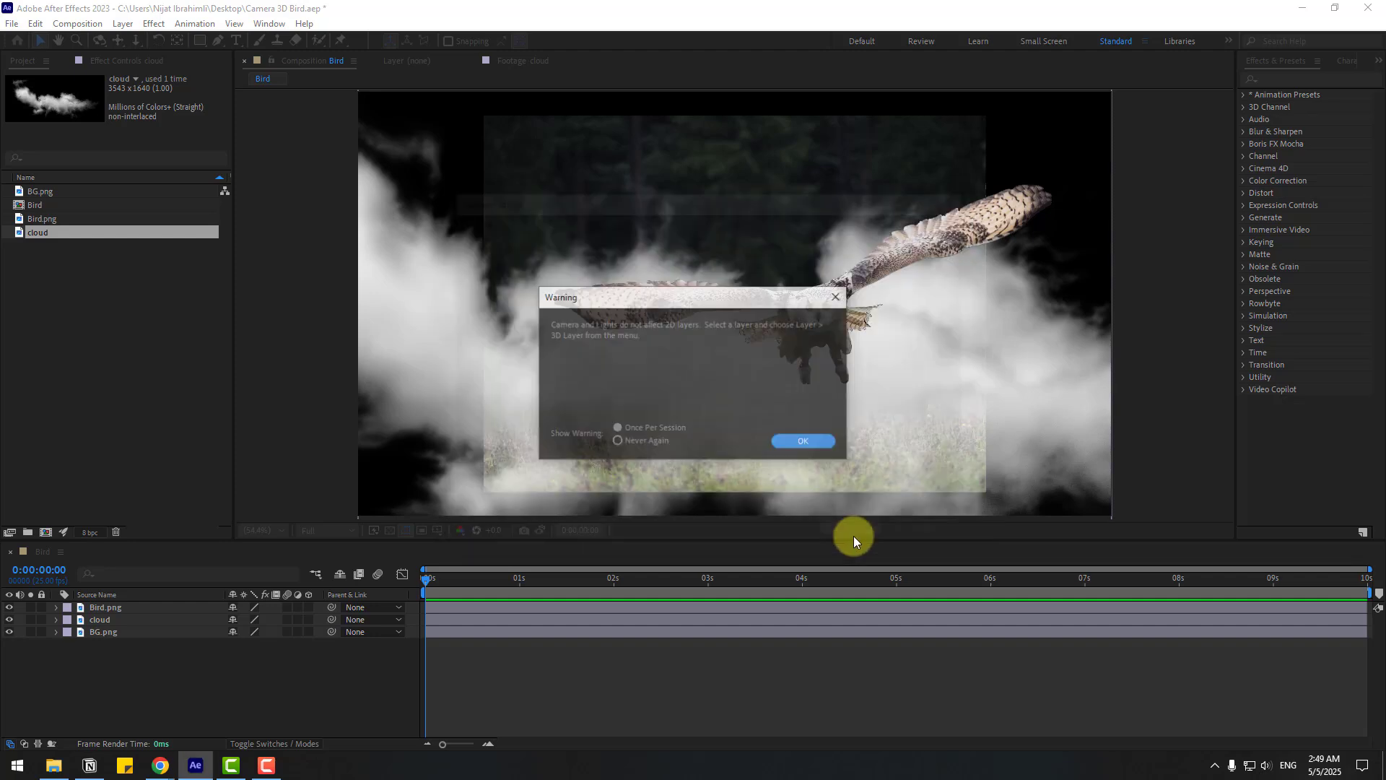
left_click(804, 441)
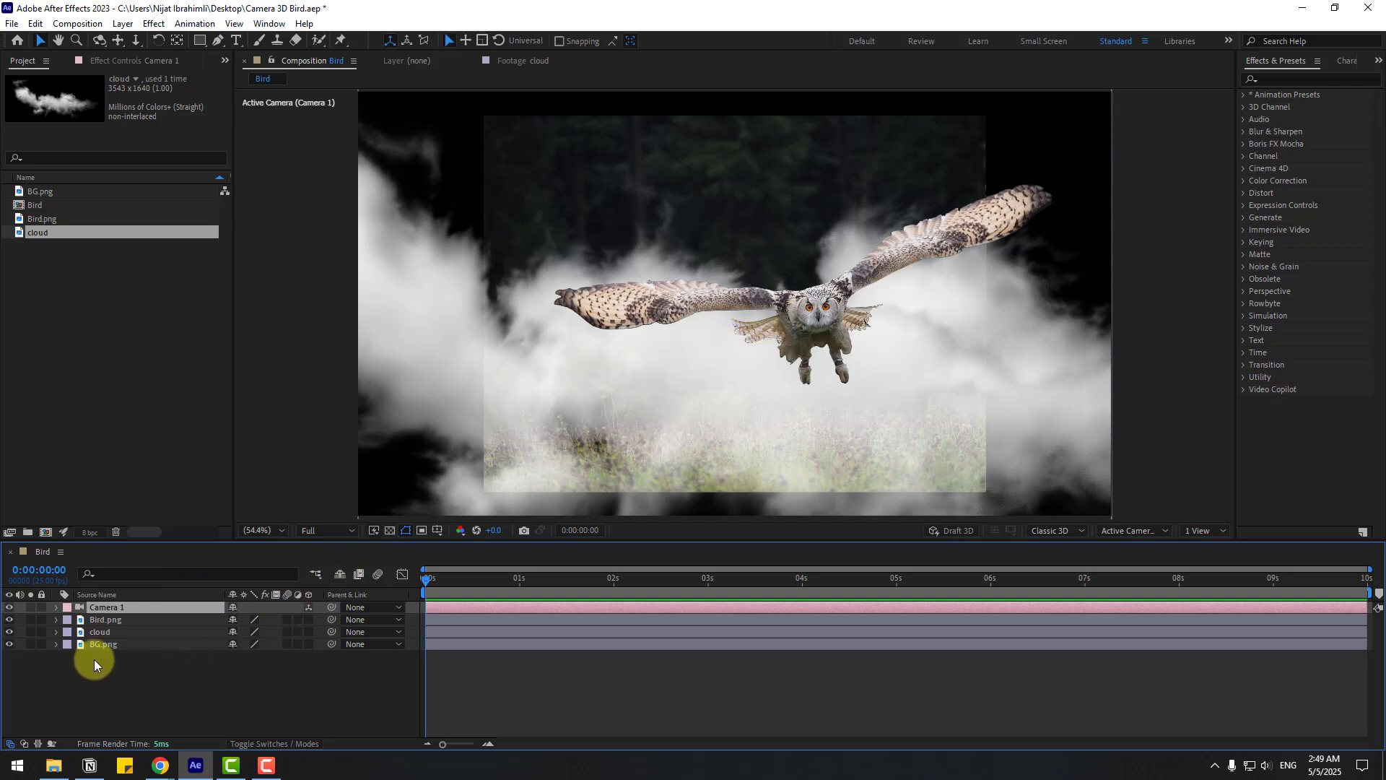
Make the owl, cloud and background 3D layers and view them from Custom View 1.
left_click_drag(87, 677, 320, 625)
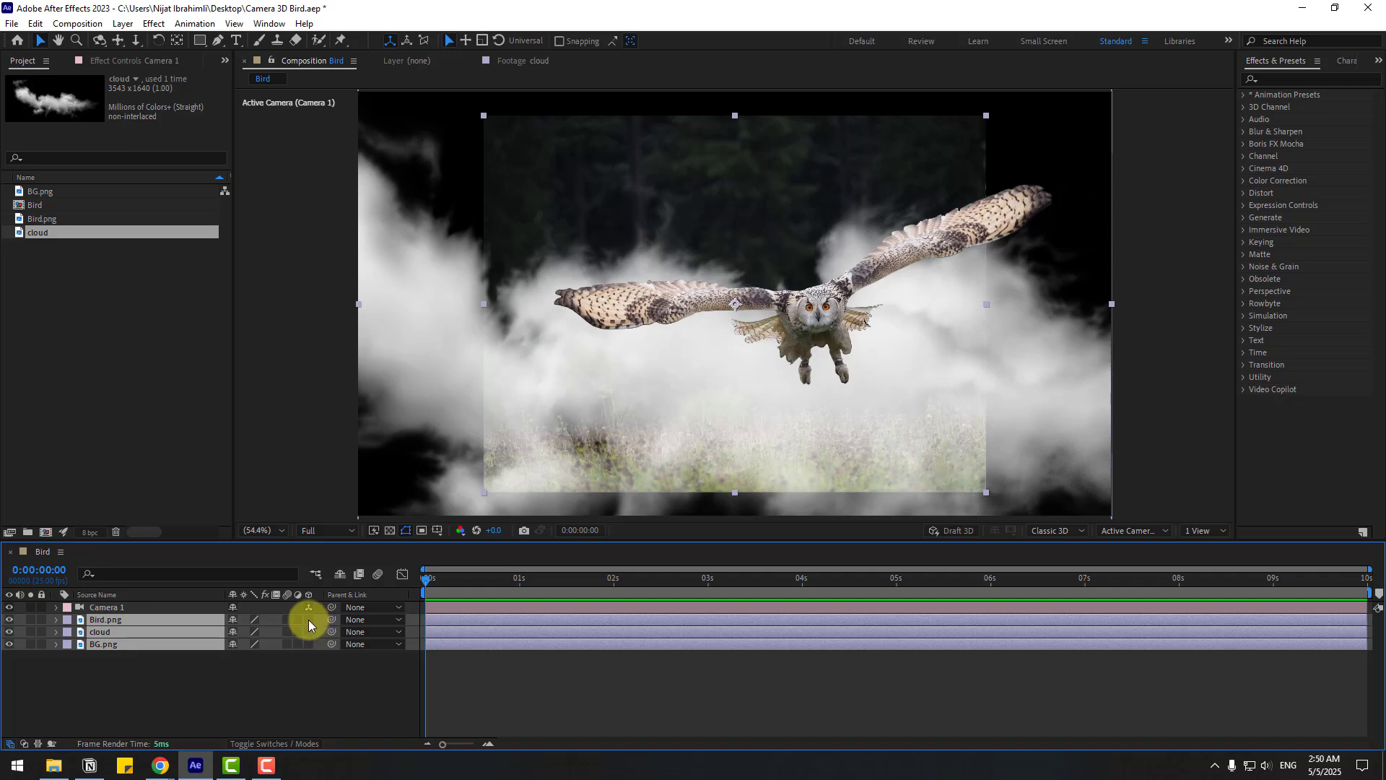
left_click_drag(314, 635, 303, 631)
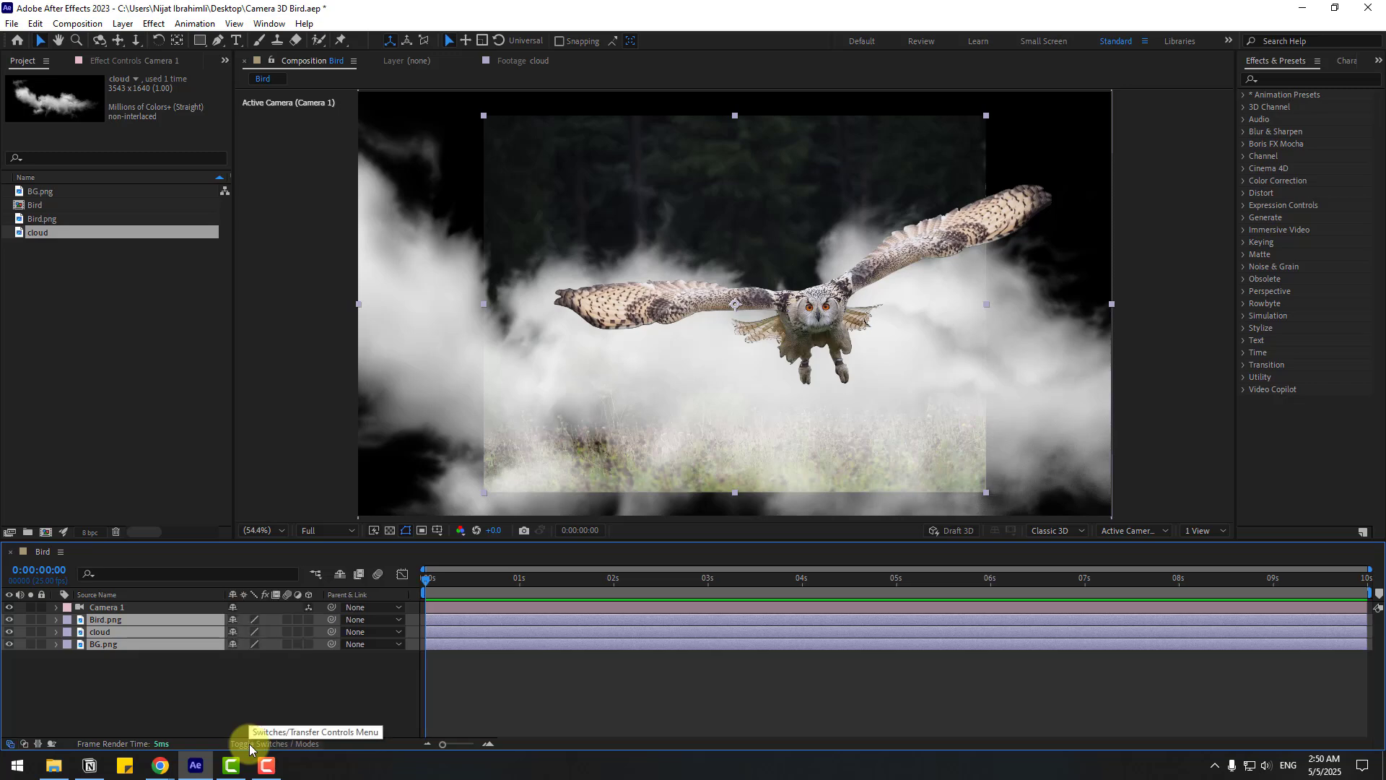
left_click(308, 621)
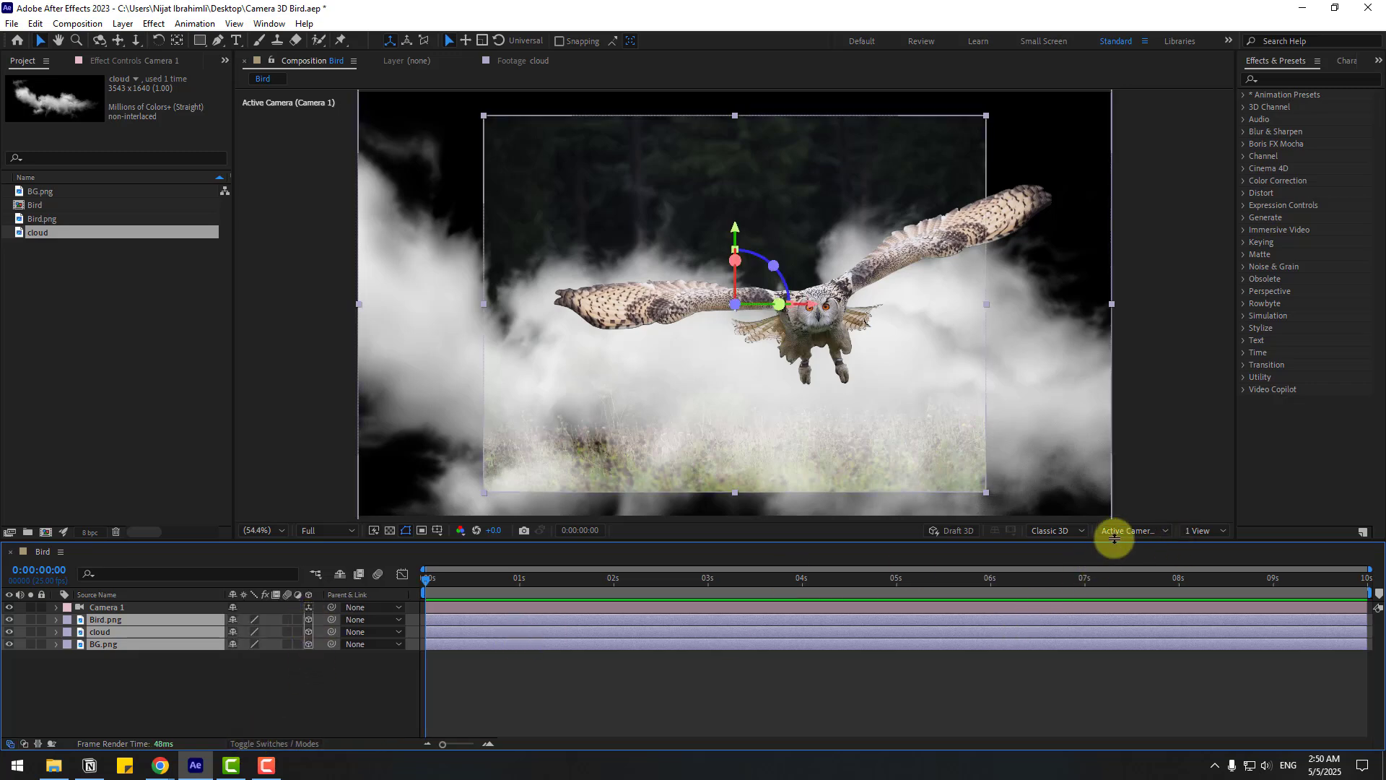
left_click(1118, 534)
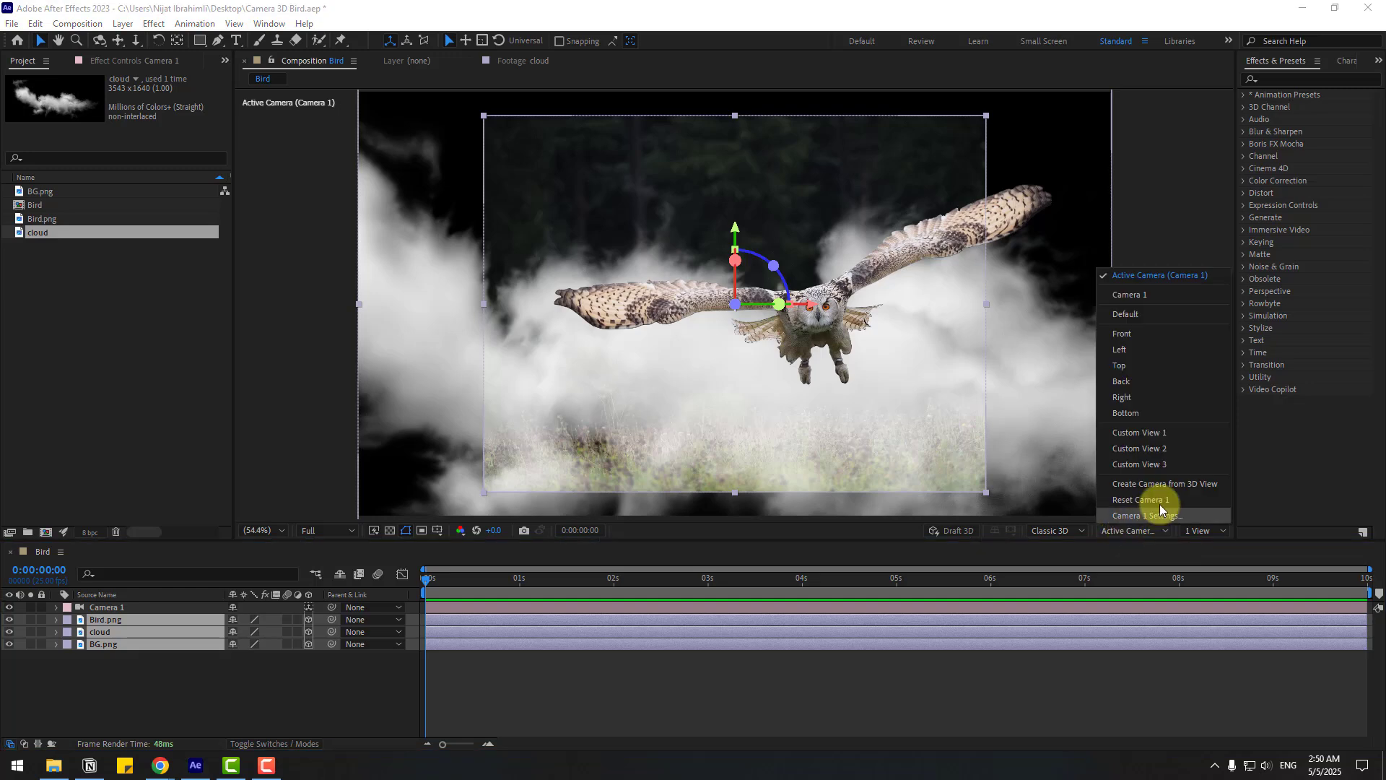
left_click(1157, 436)
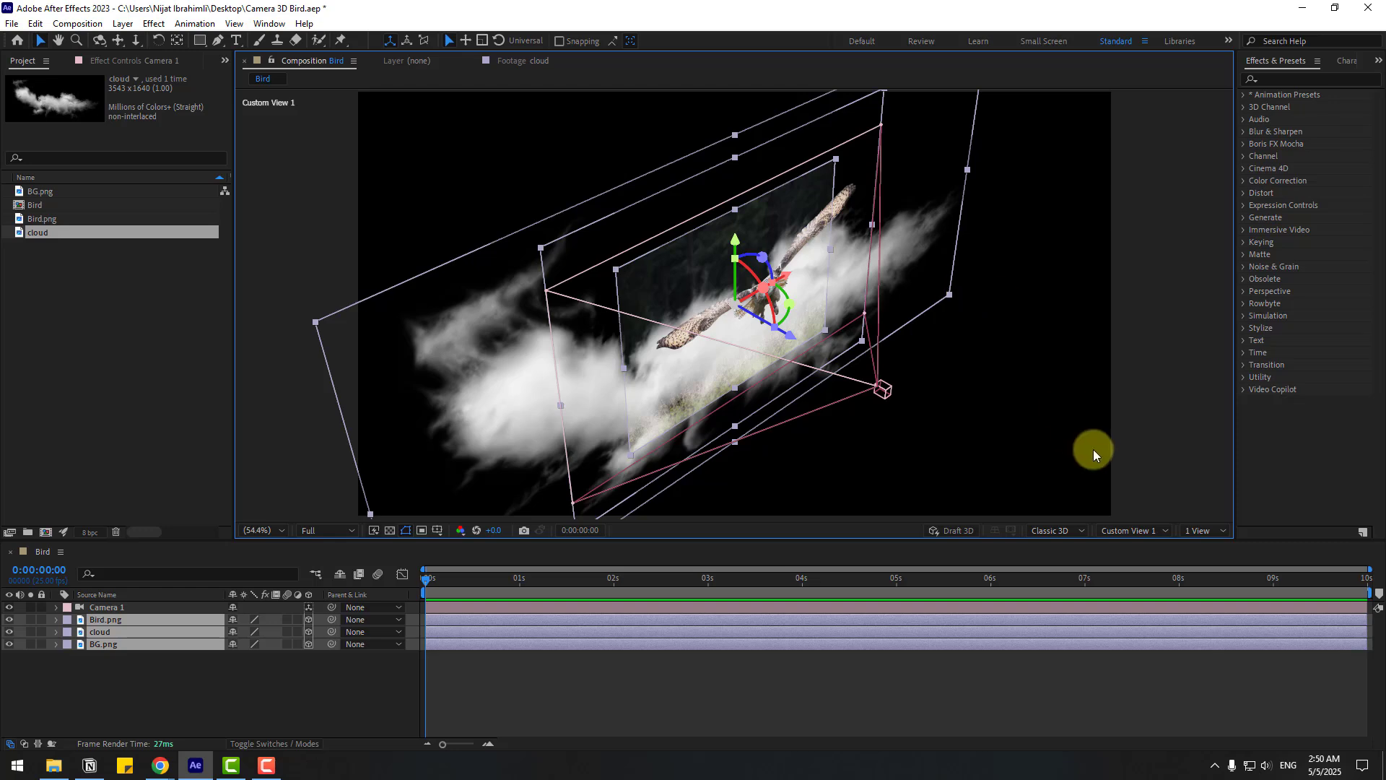
In Top view, push the BG.png background back to Z position 6044.
left_click(1124, 532)
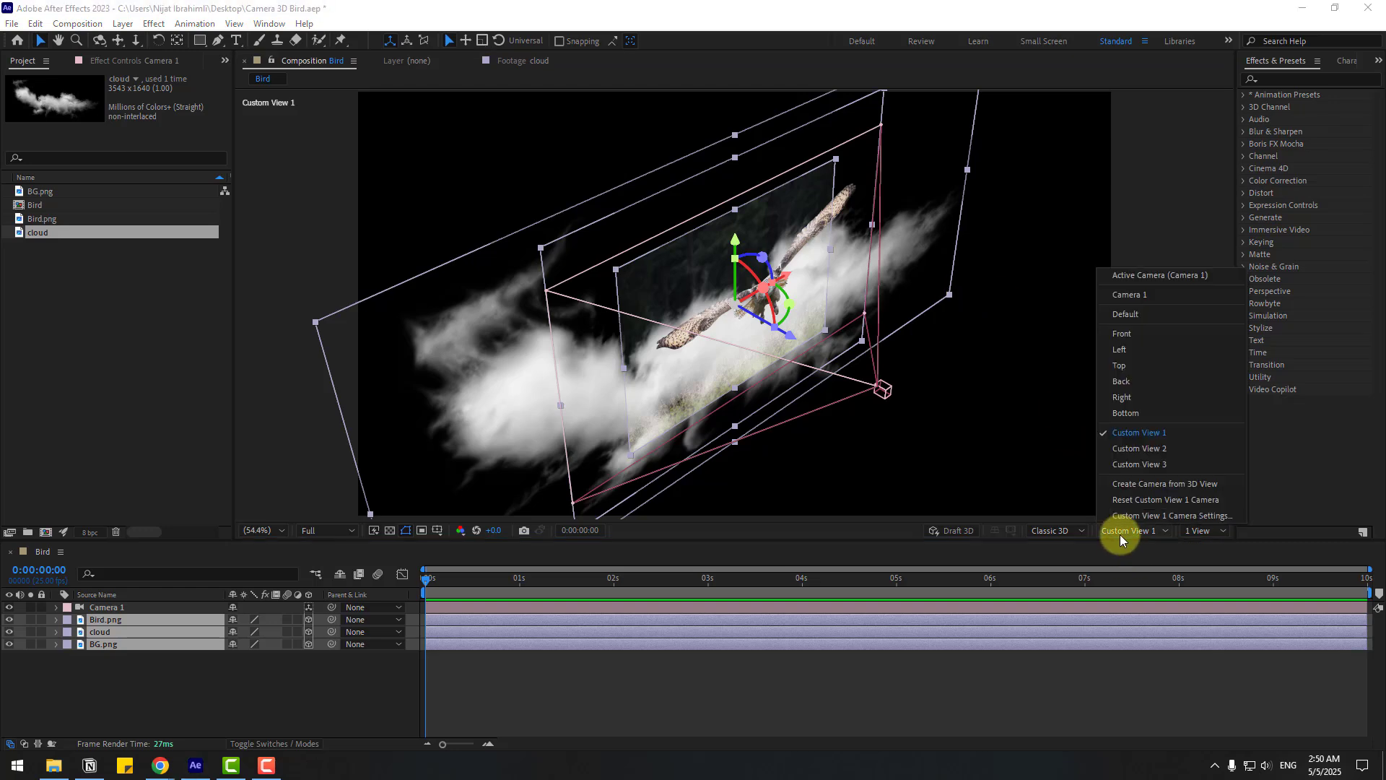
left_click(1131, 369)
scroll(848, 367, "down", 4)
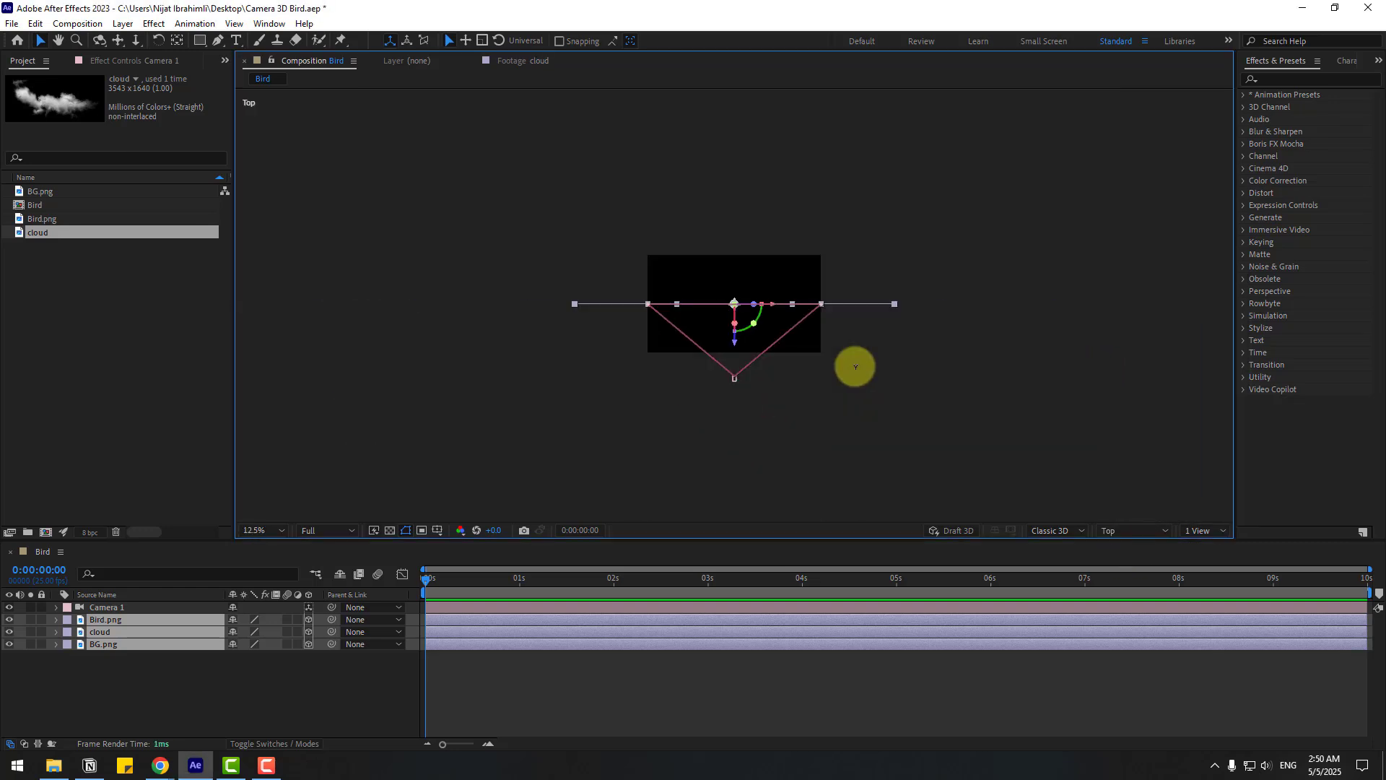
left_click(142, 680)
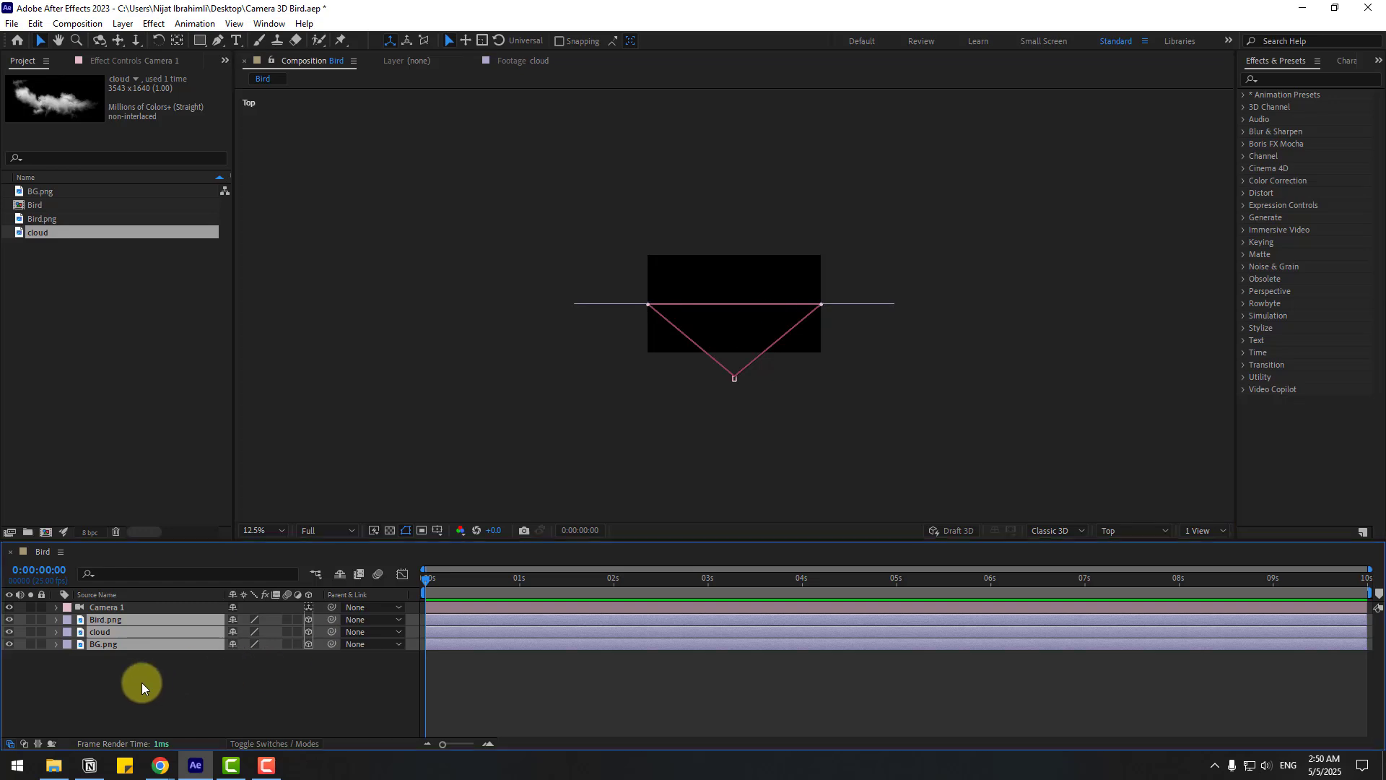
left_click(116, 646)
key("p")
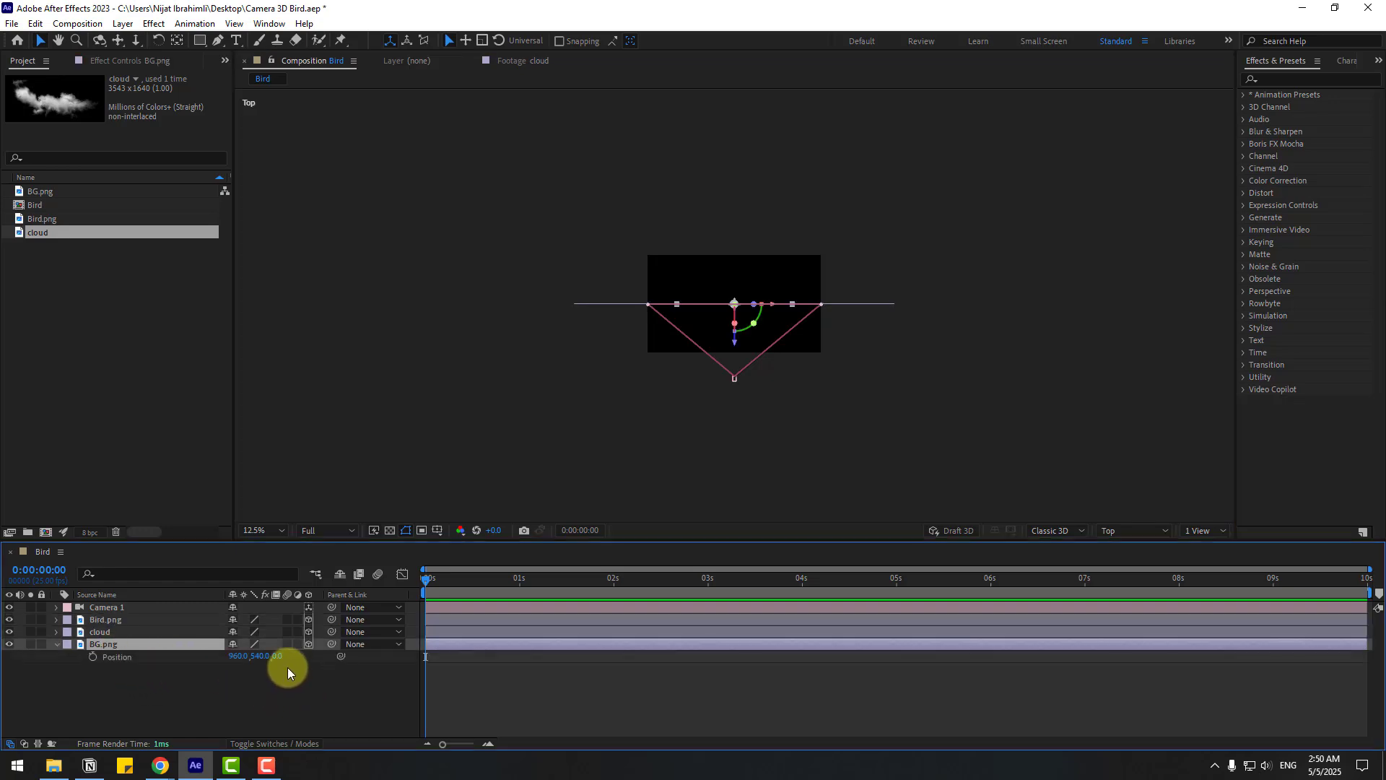
left_click_drag(280, 659, 1257, 375)
scroll(507, 409, "down", 2)
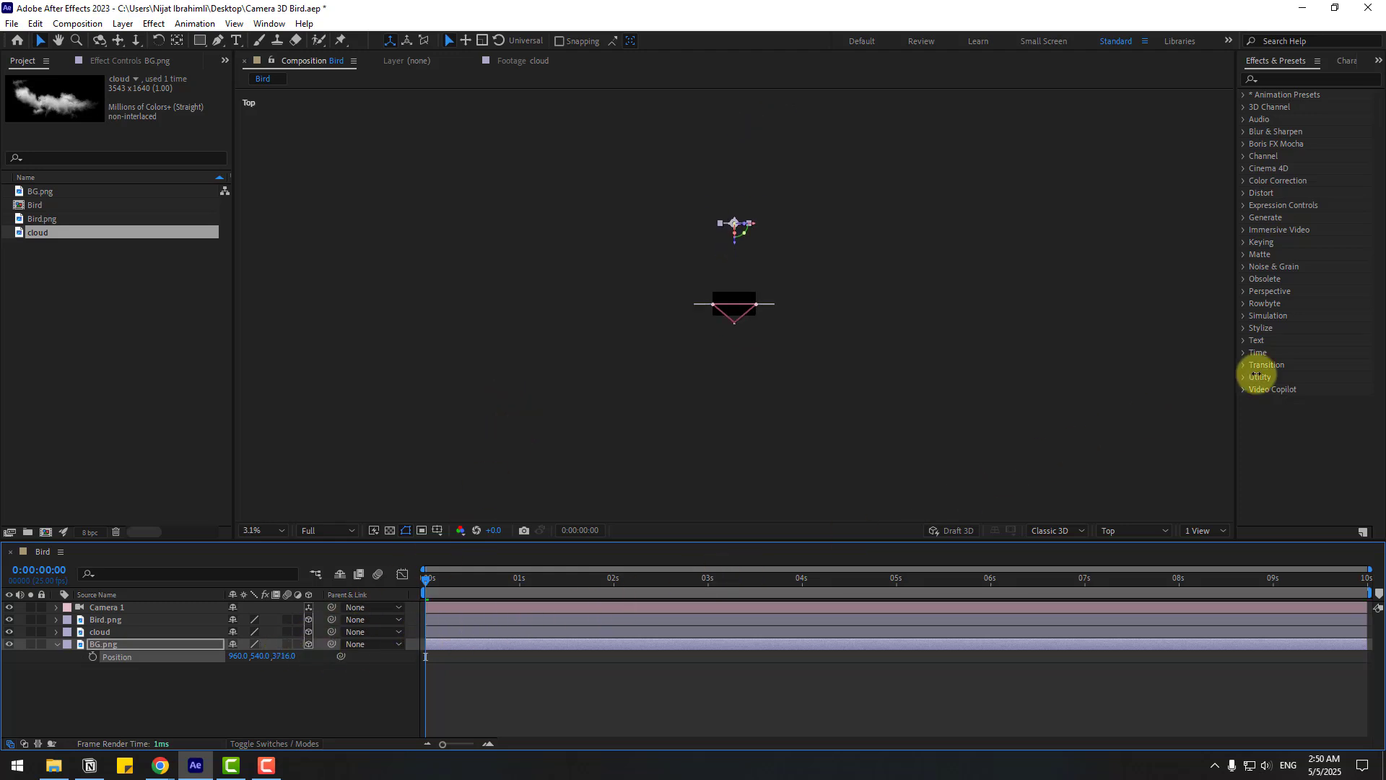
left_click_drag(425, 657, 425, 657)
Set the cloud's Z position to 4010 and the owl's to 1310.
left_click(128, 692)
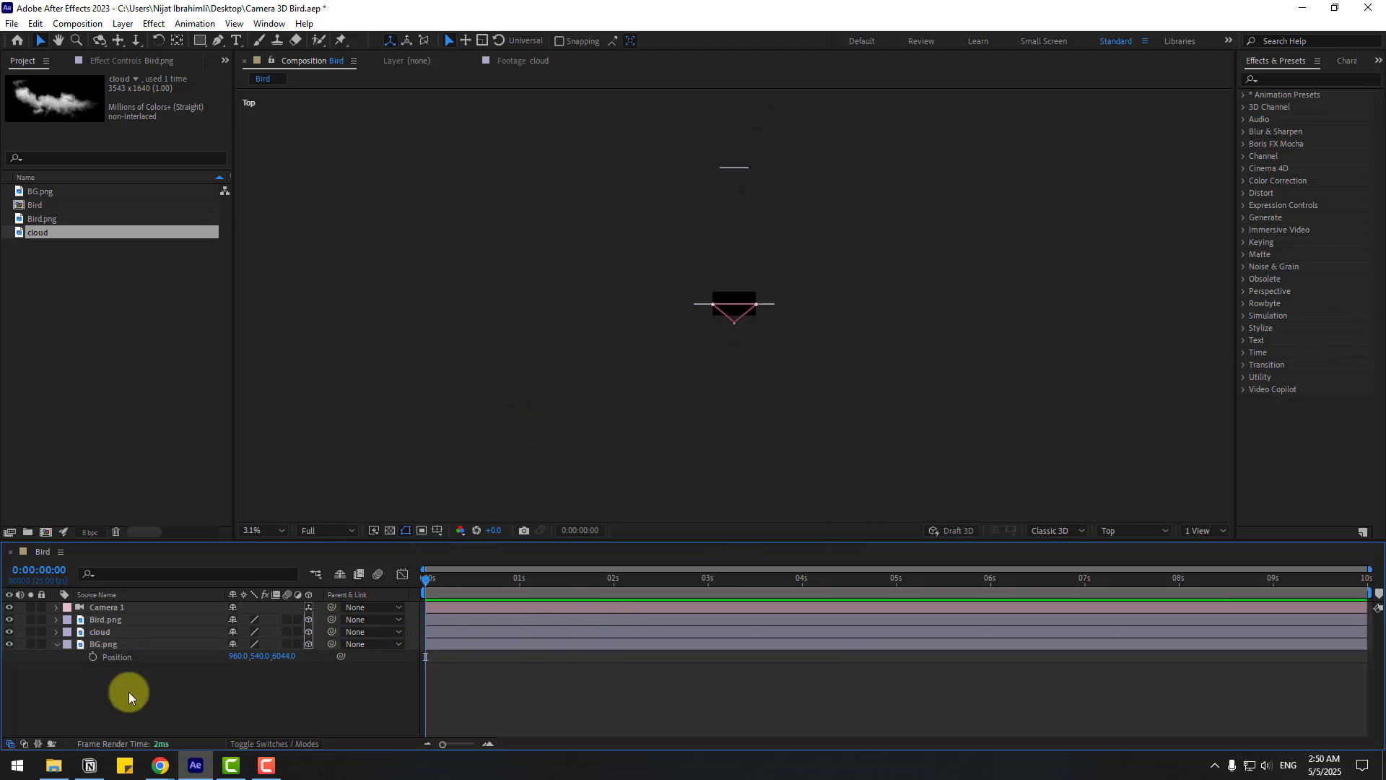
left_click(103, 633)
key("p")
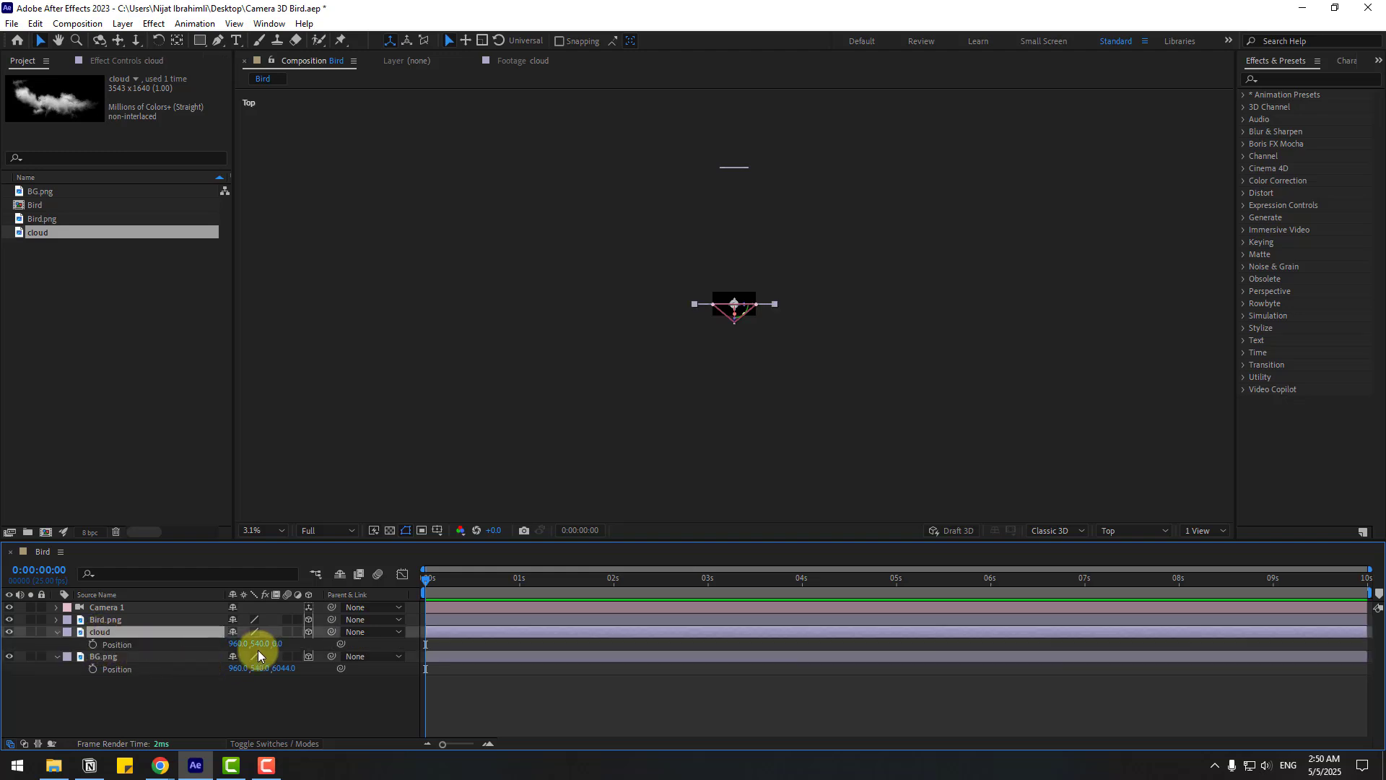
left_click_drag(277, 647, 488, 596)
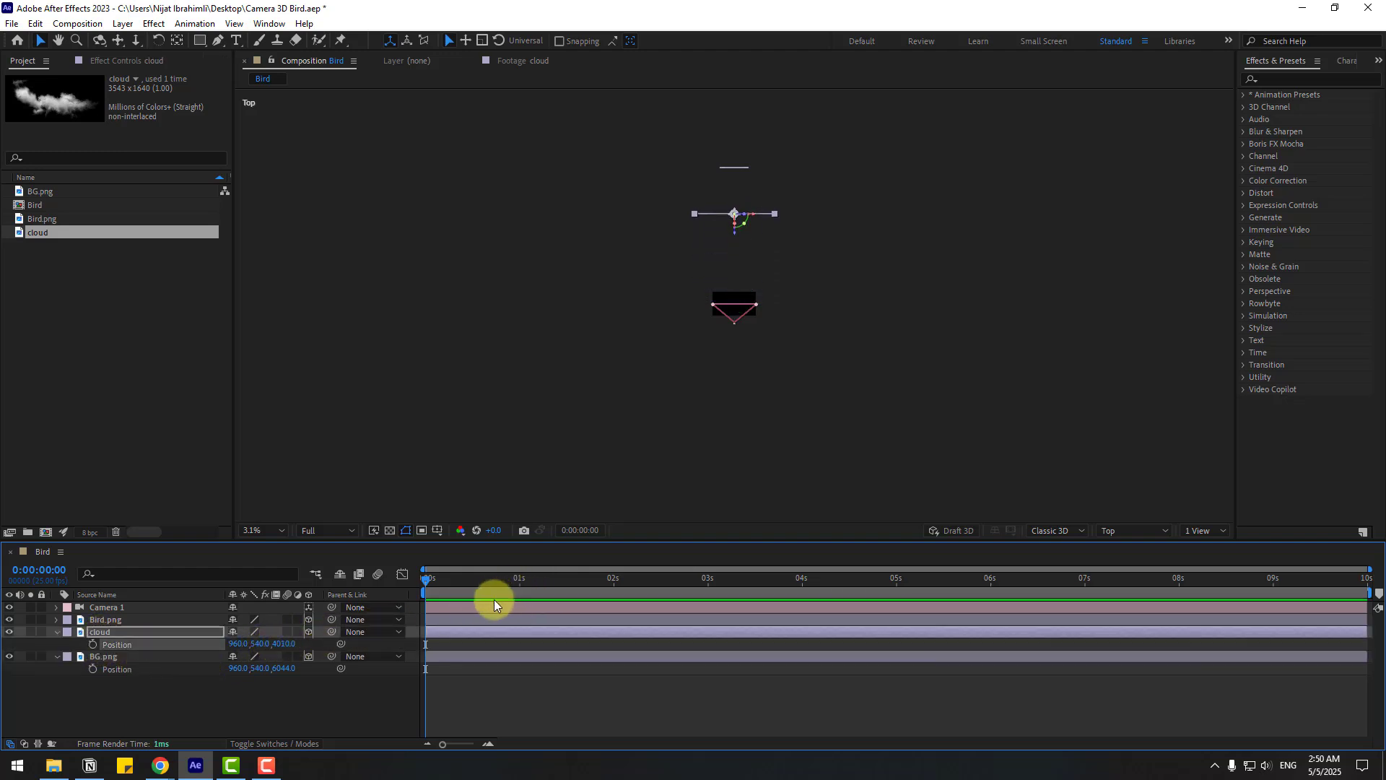
left_click(106, 621)
key("p")
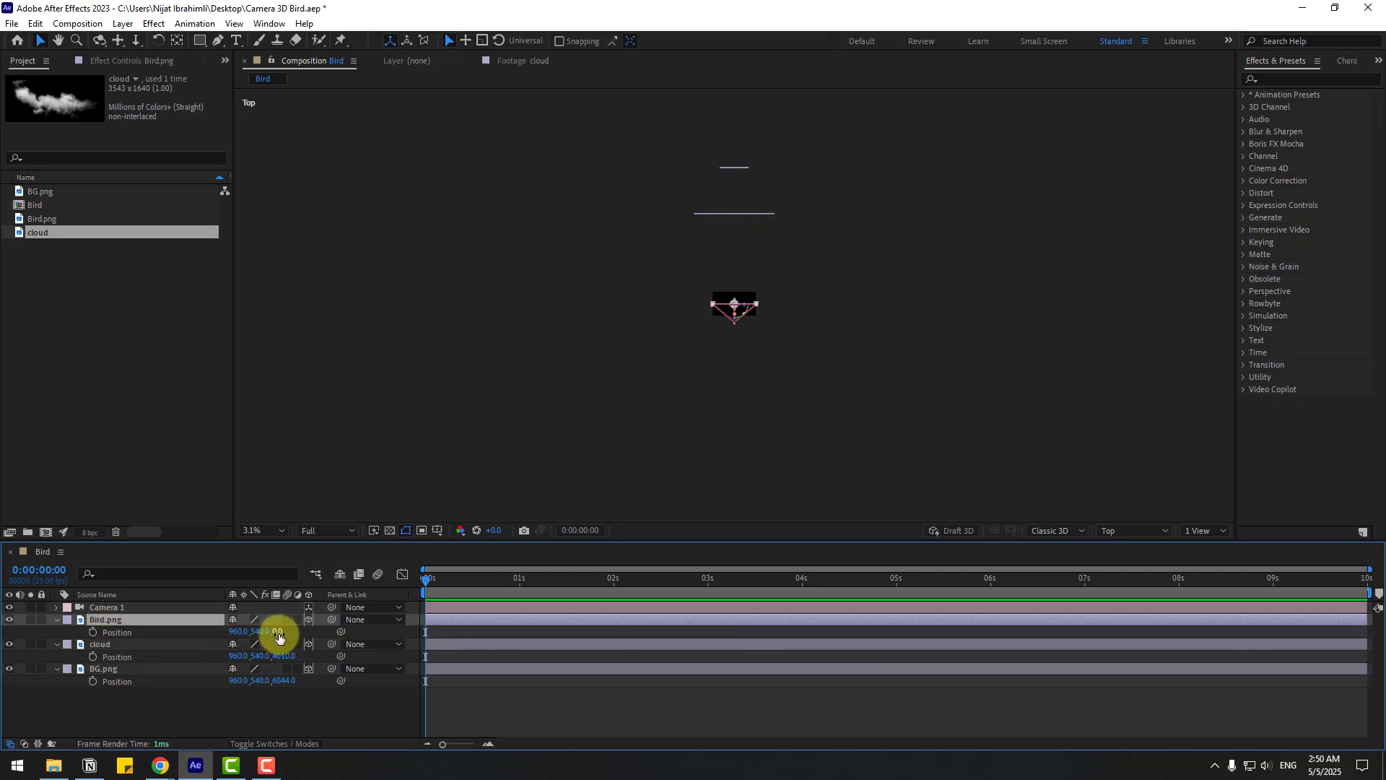
left_click_drag(279, 634, 1062, 472)
Return the viewer to the Camera 1 view at Fit magnification.
left_click(1118, 522)
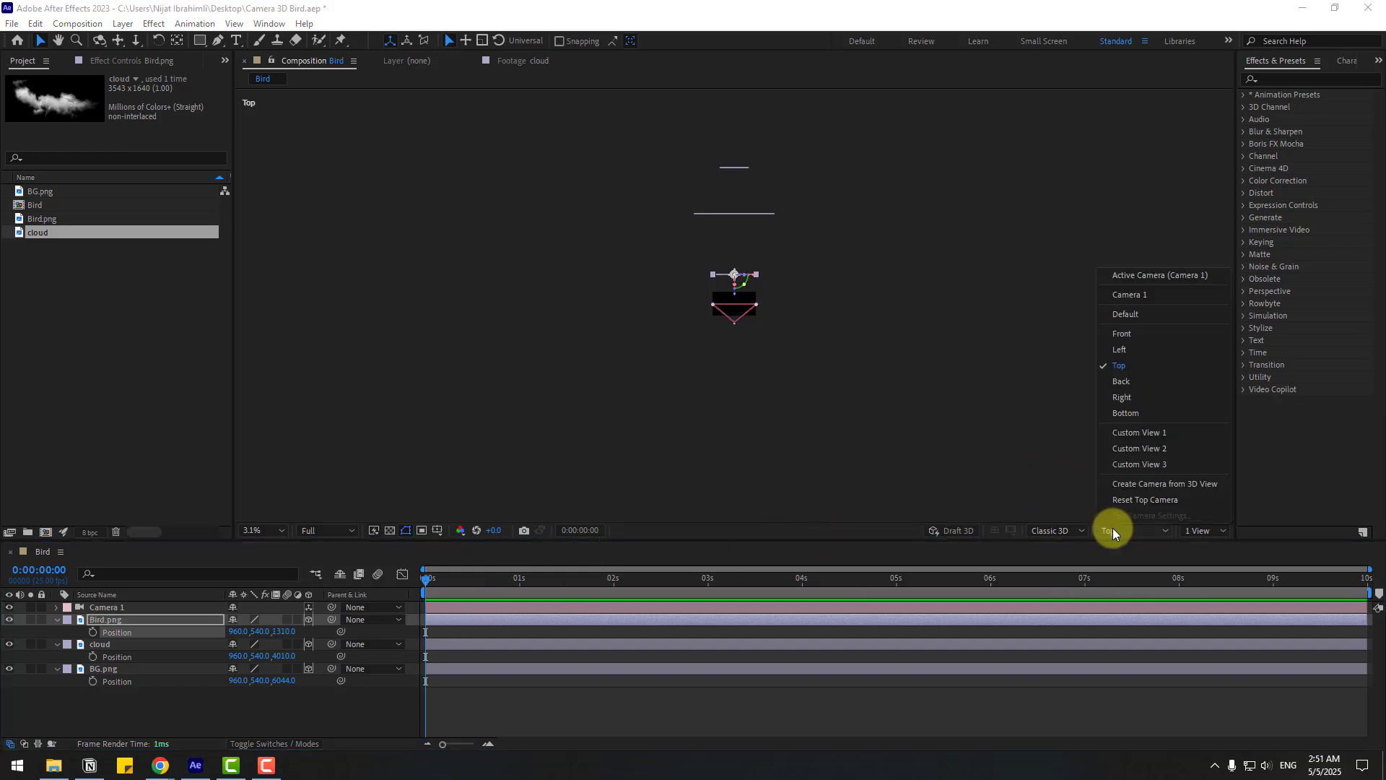
left_click(1143, 275)
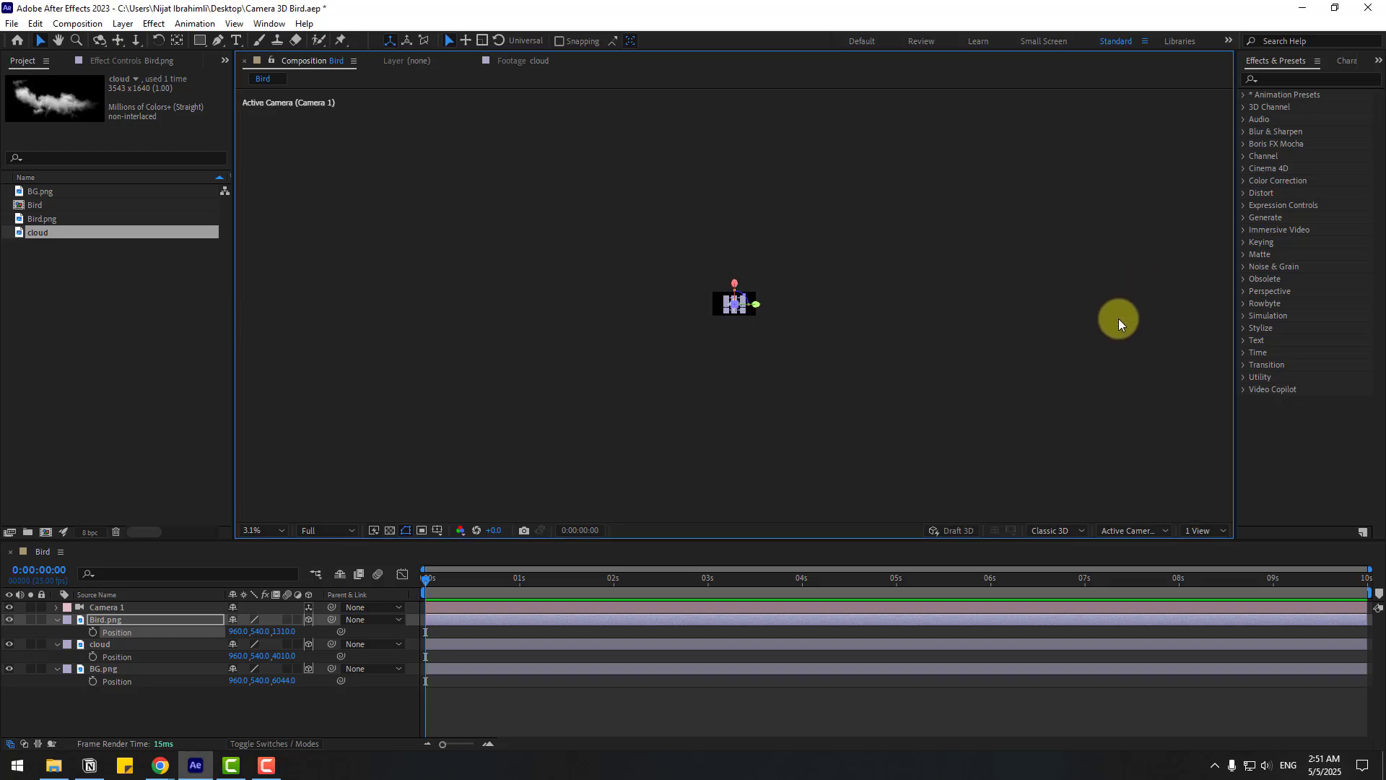
left_click(271, 531)
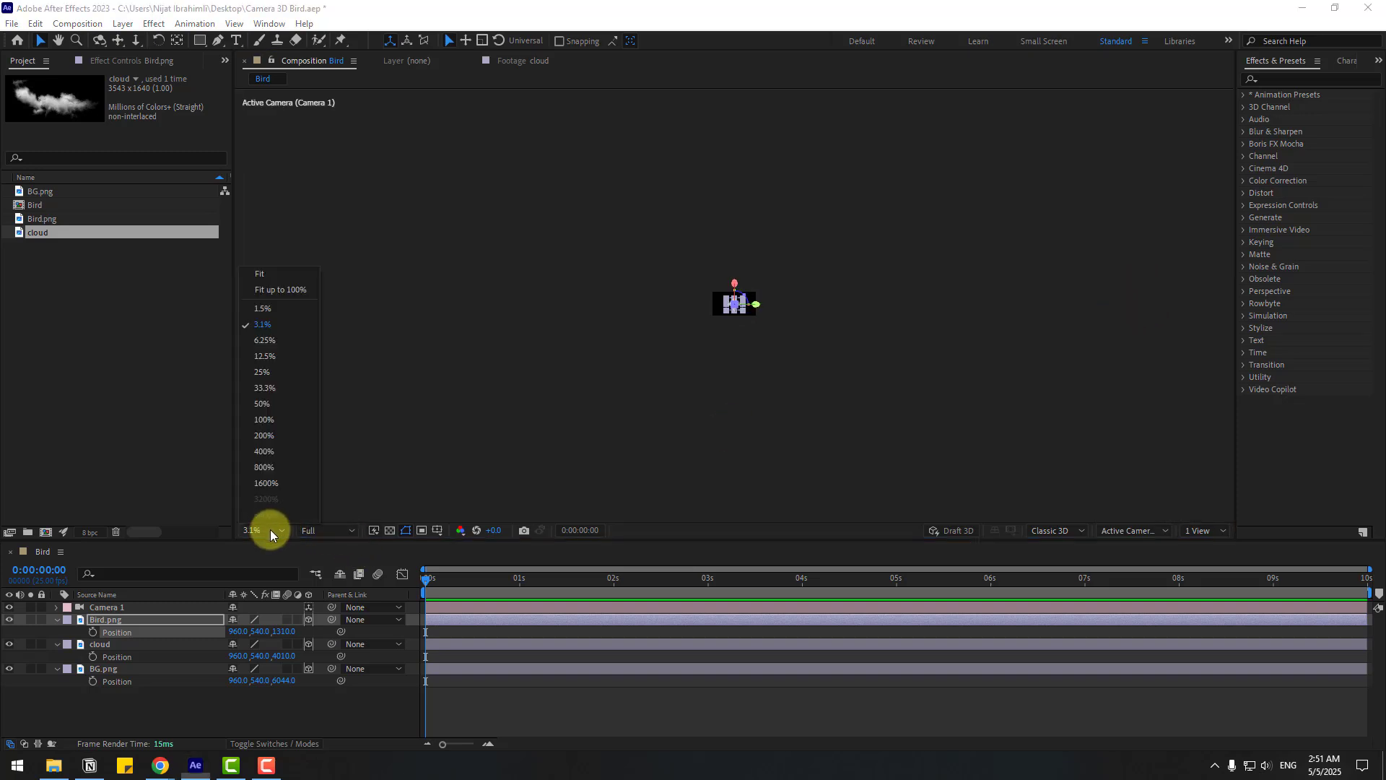
left_click(280, 290)
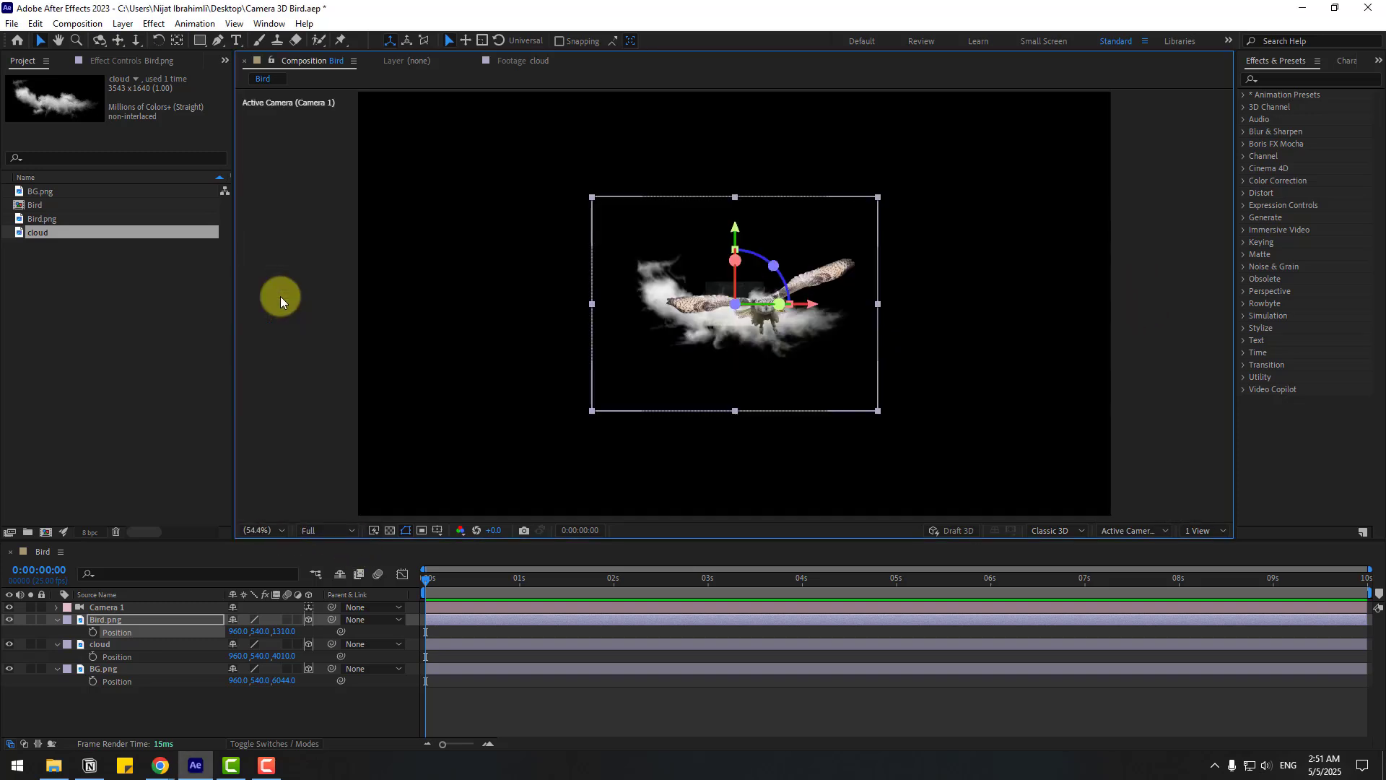
Scale the BG.png background to about 1315% and the cloud to 571%.
left_click(102, 668)
key("s")
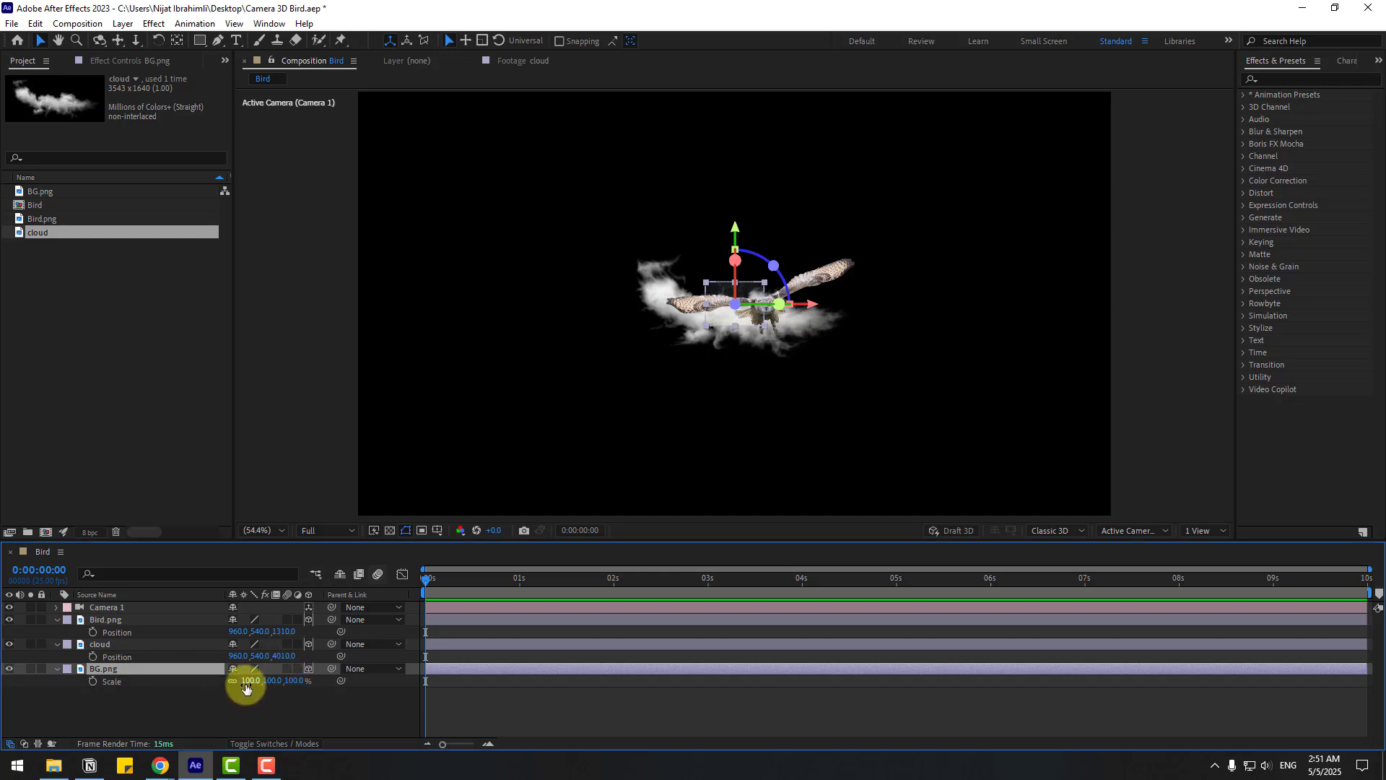
left_click_drag(245, 687, 977, 541)
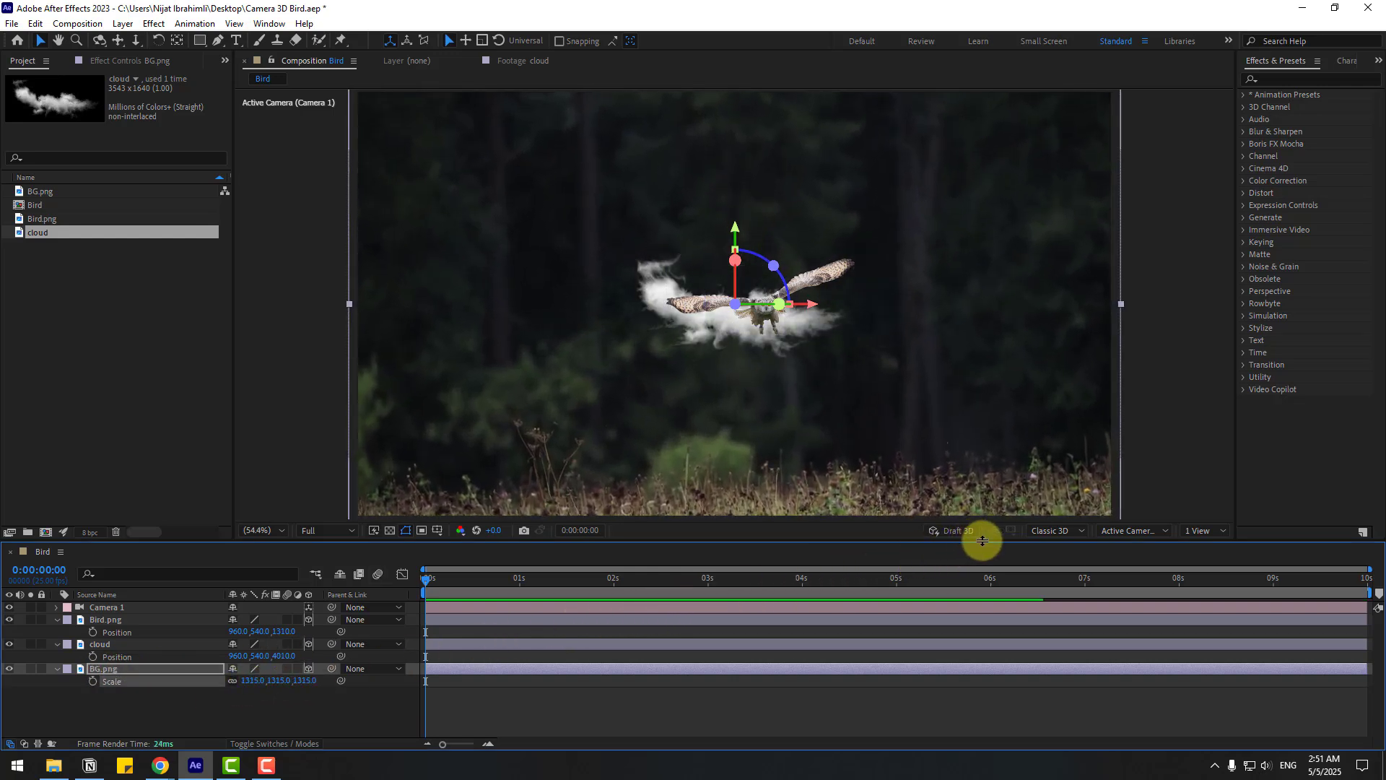
left_click(56, 670)
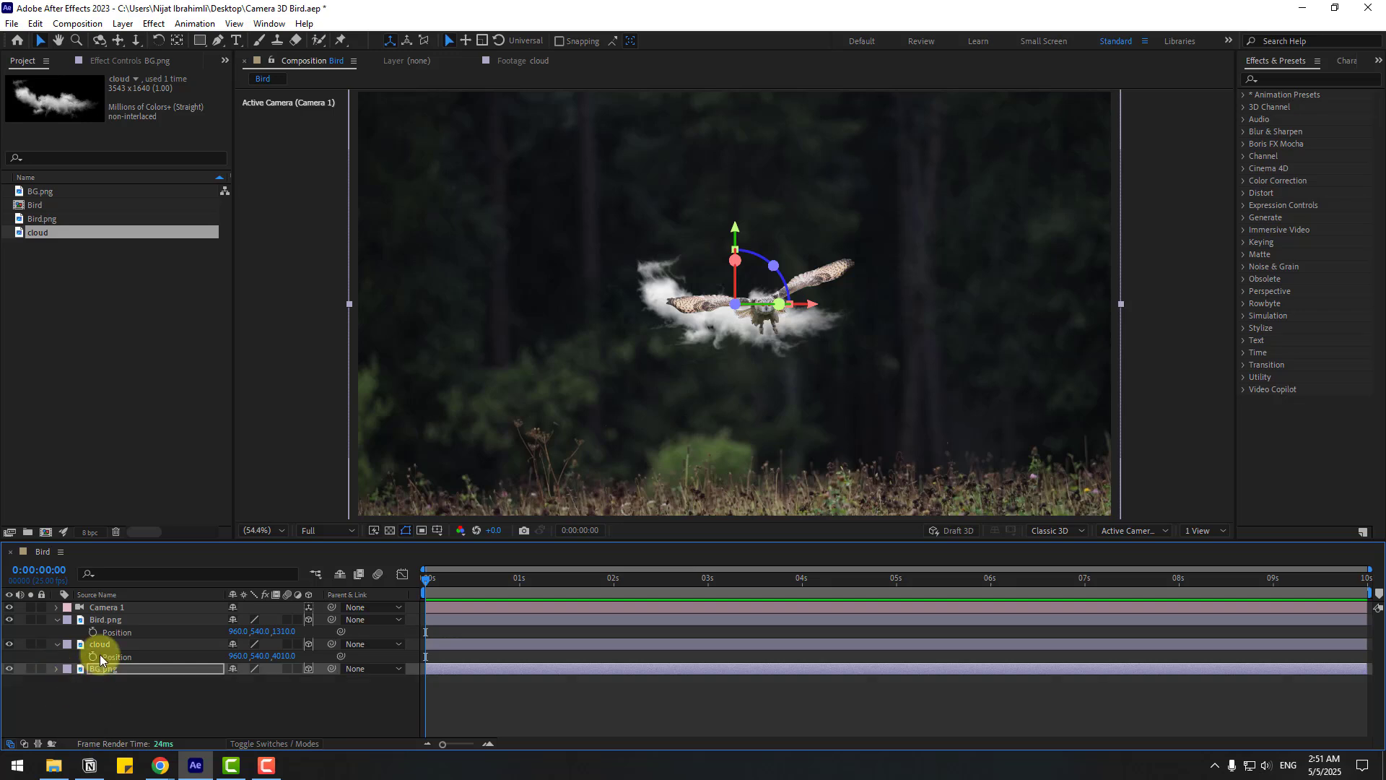
left_click(99, 650)
key("s")
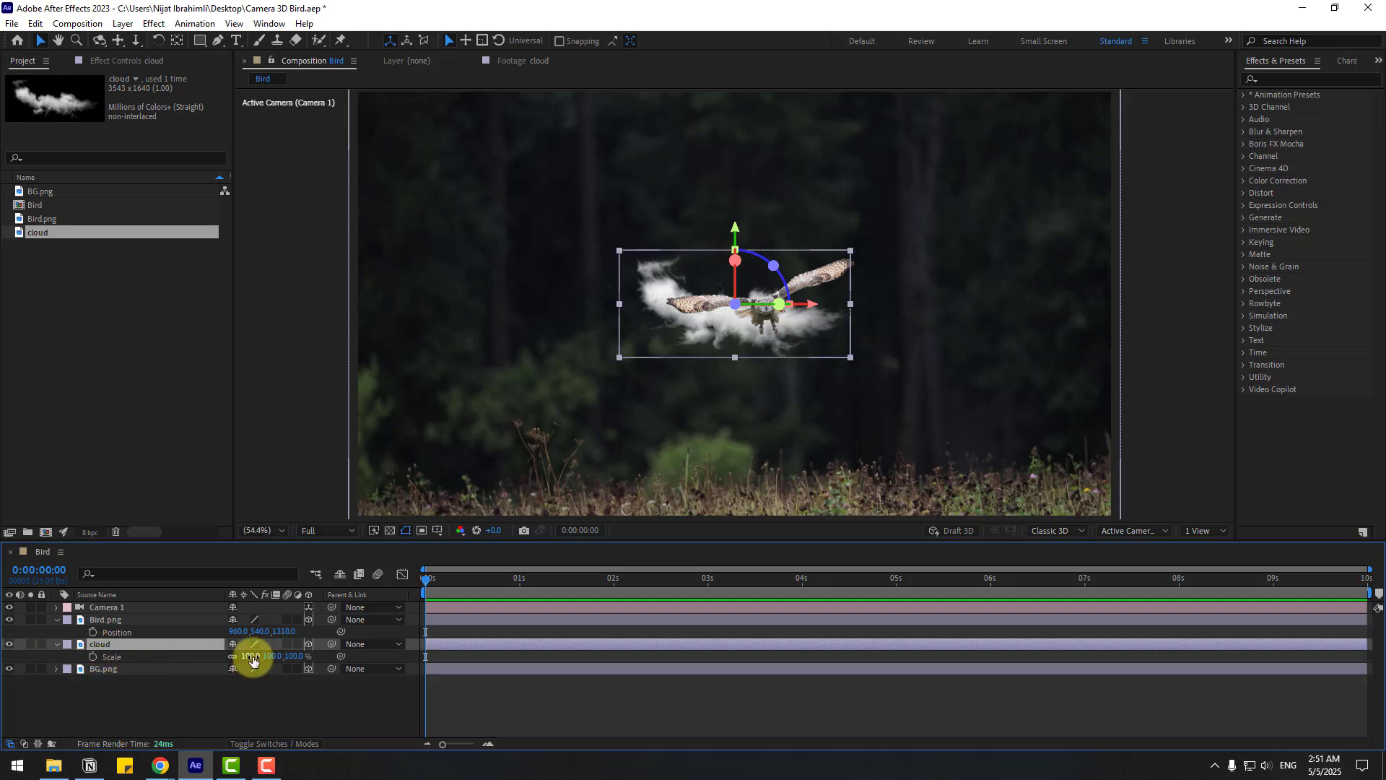
left_click_drag(253, 655, 517, 591)
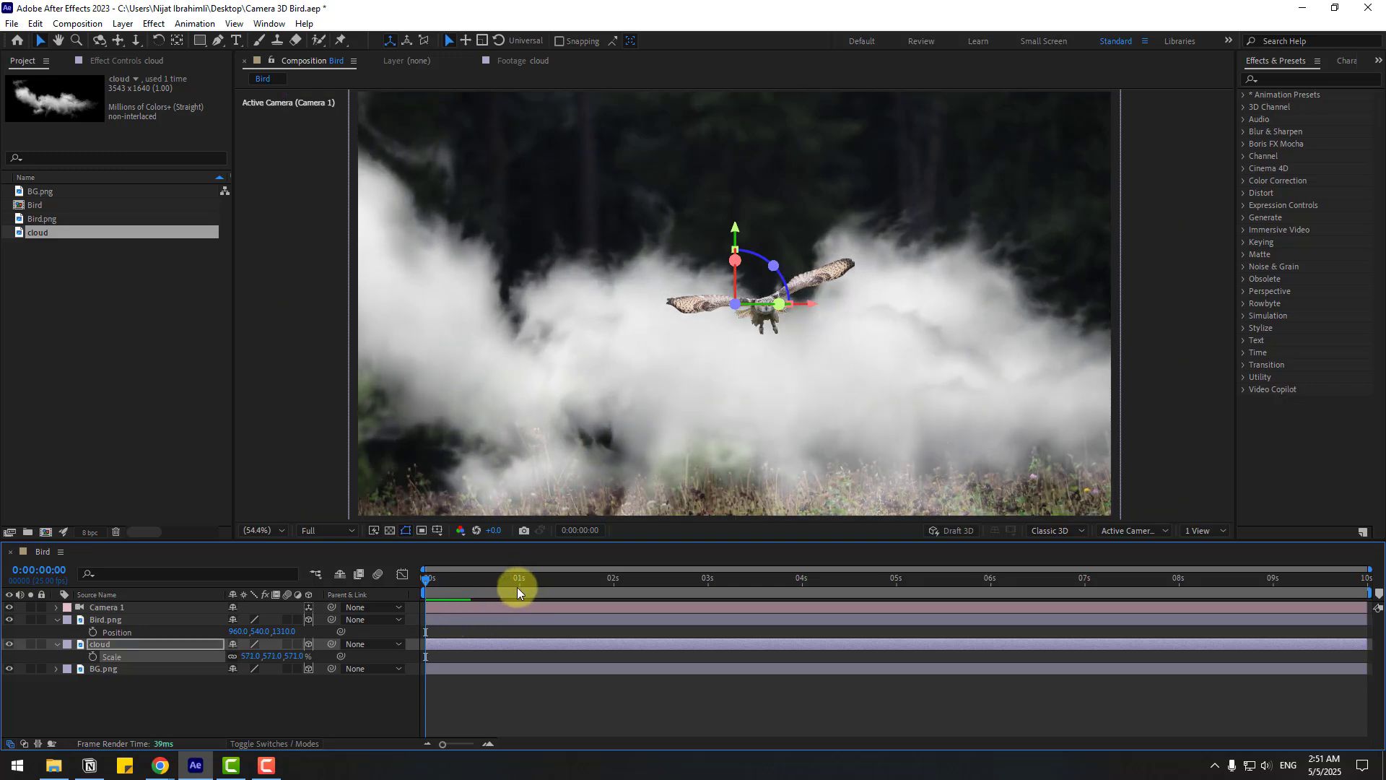
left_click(57, 644)
Scale the Bird.png owl to 281% and shift it slightly left.
left_click(136, 618)
key("s")
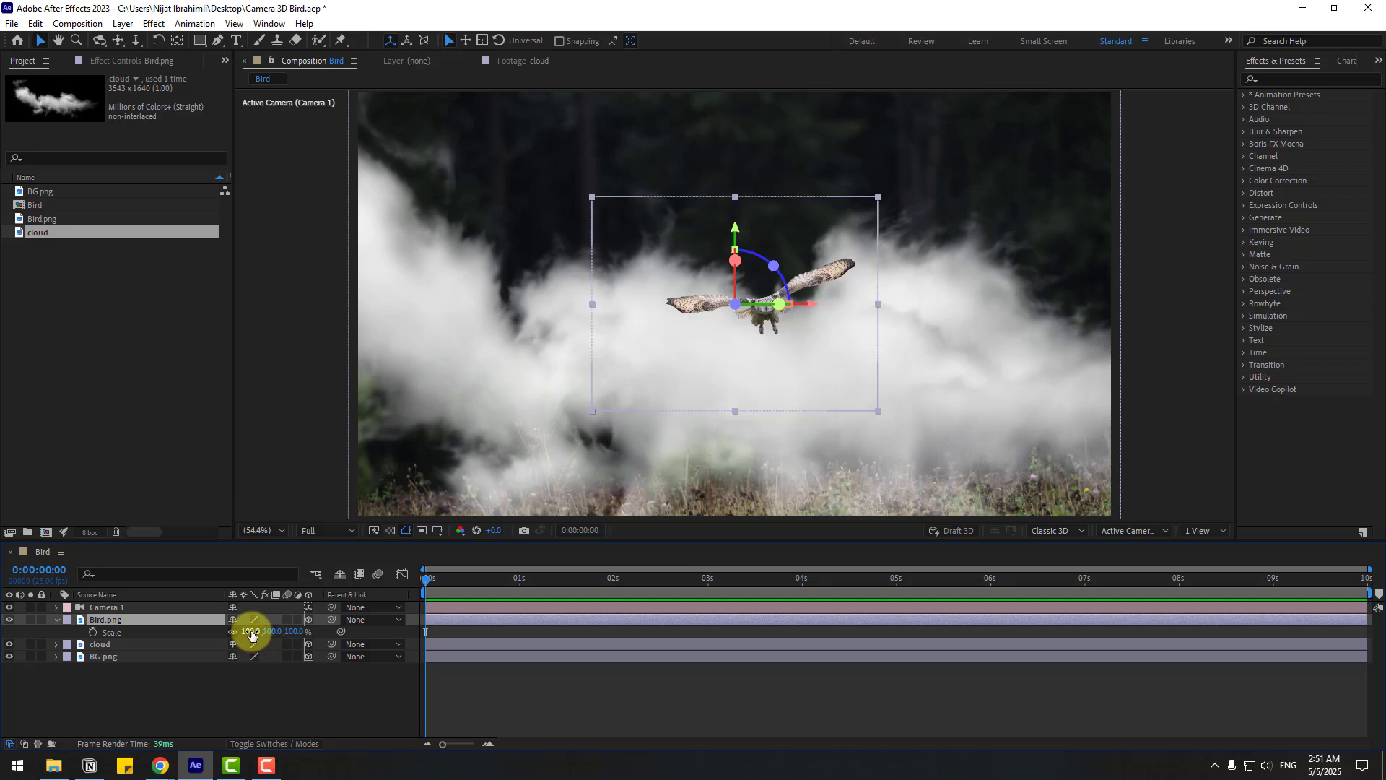
left_click_drag(253, 631, 353, 605)
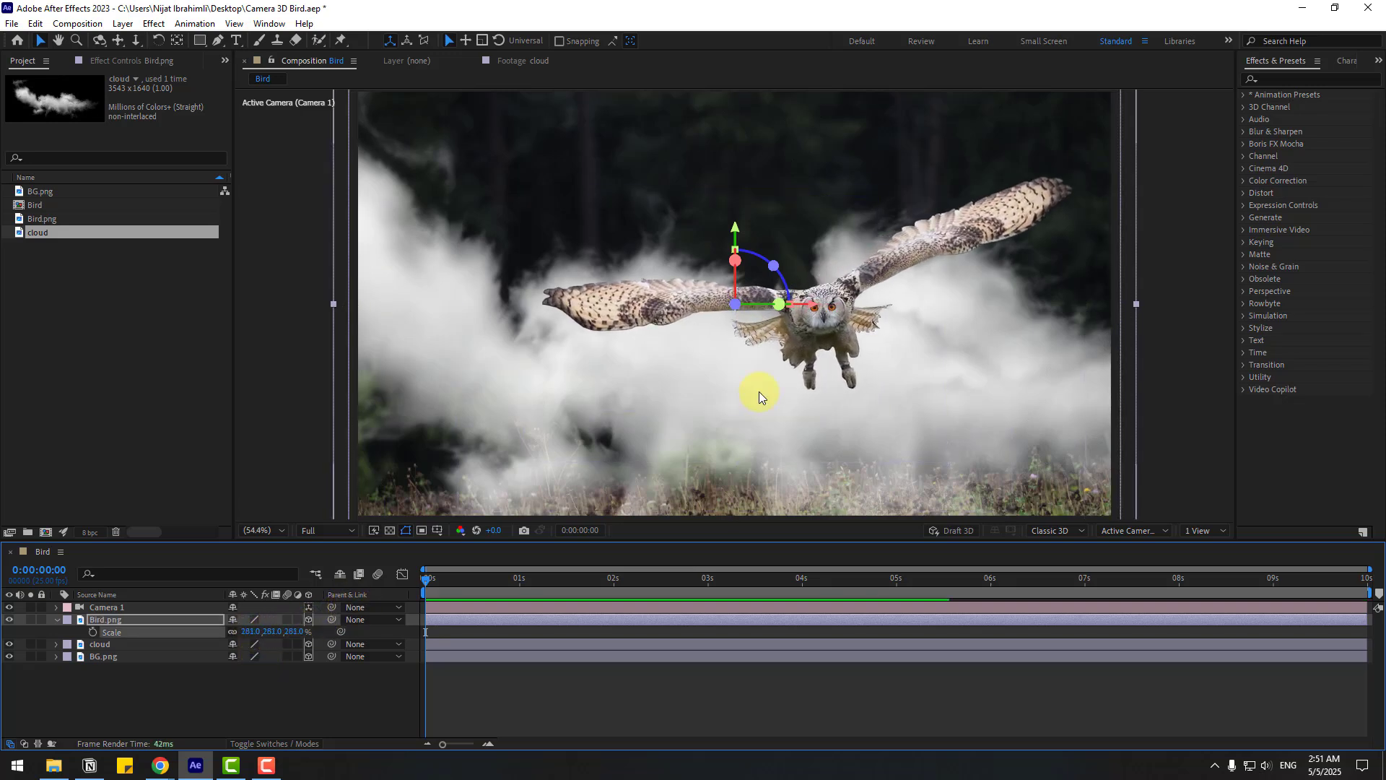
left_click_drag(805, 365, 757, 350)
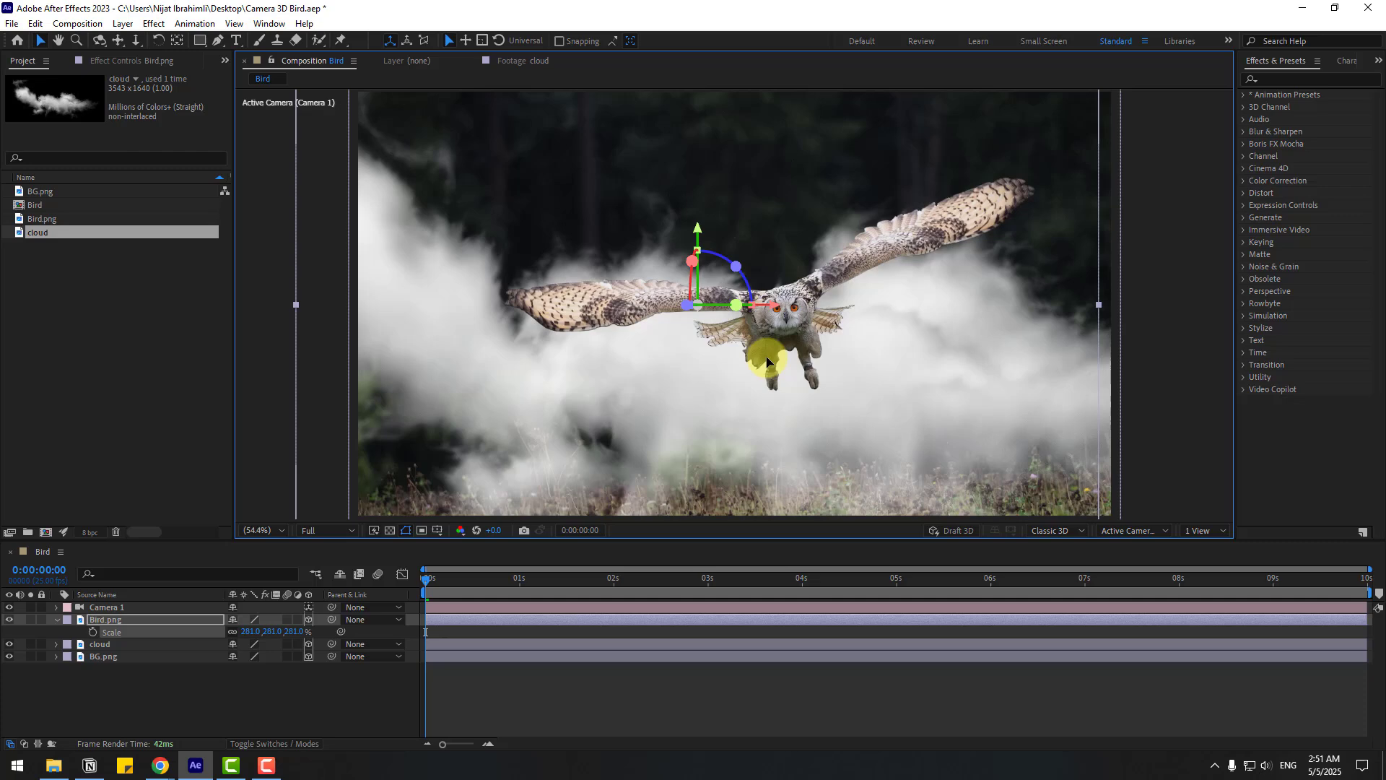
left_click(56, 619)
left_click(144, 693)
Orbit Camera 1 around the owl scene.
left_click(115, 609)
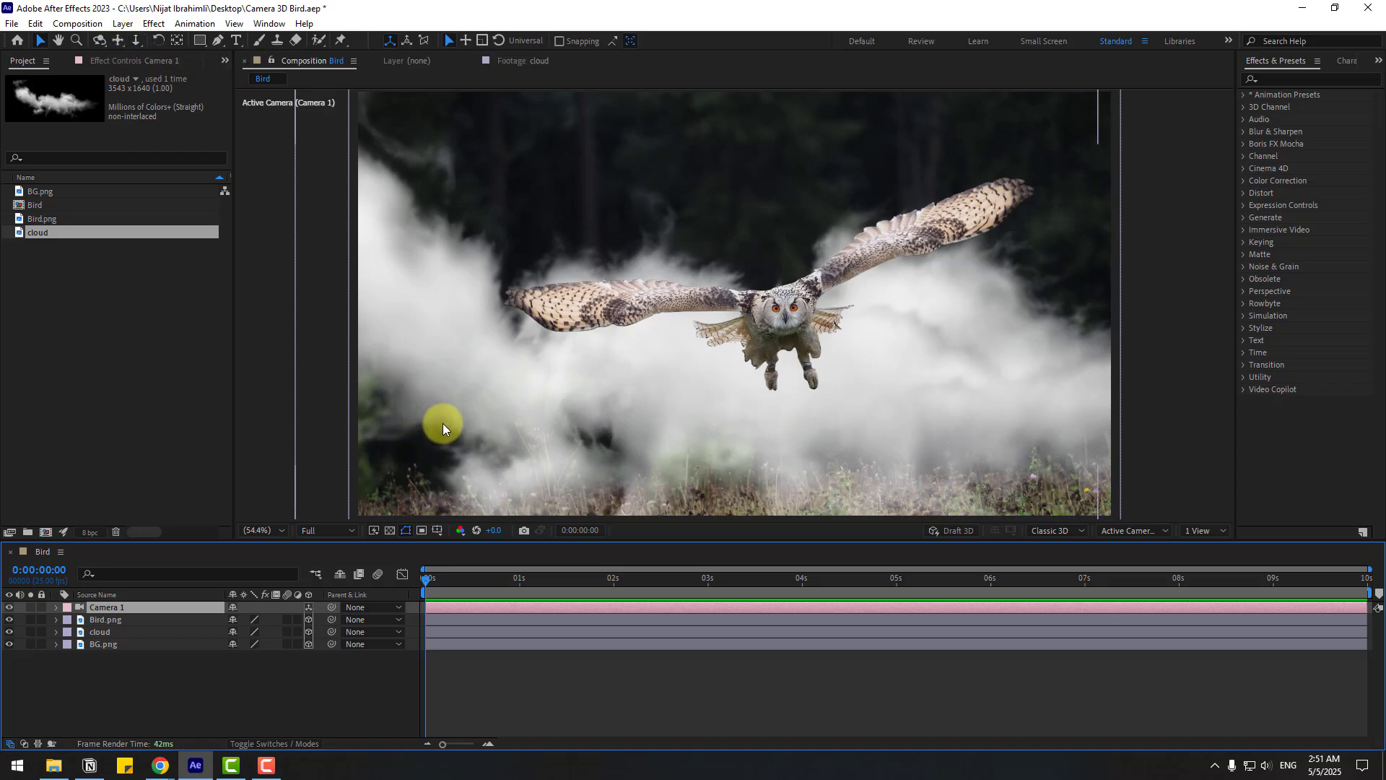
key("c")
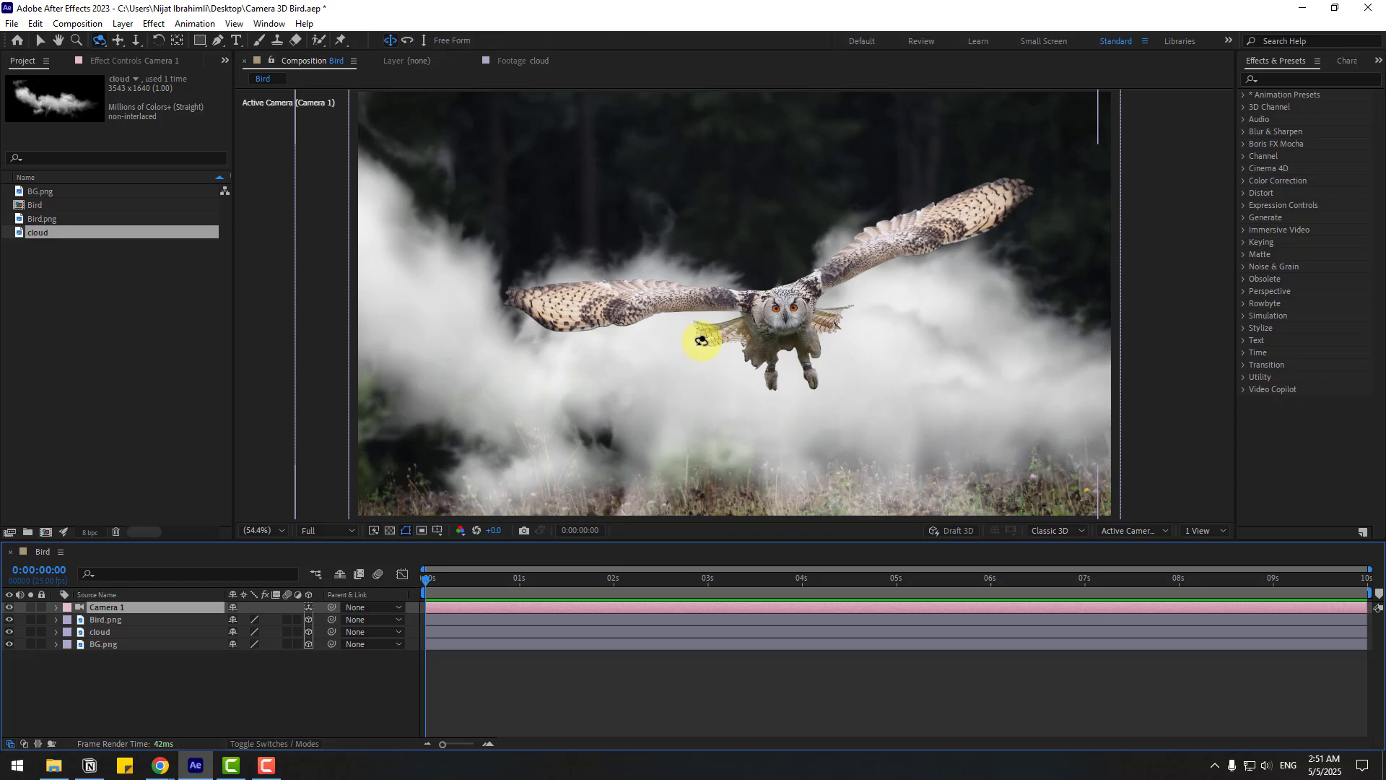
mouse_move(699, 334)
left_mouse_down()
mouse_move(659, 303)
mouse_move(710, 323)
mouse_move(789, 312)
mouse_move(827, 344)
mouse_move(697, 318)
left_mouse_up()
Switch to Custom View 1 and pull the view back to see the whole setup.
left_click(1124, 534)
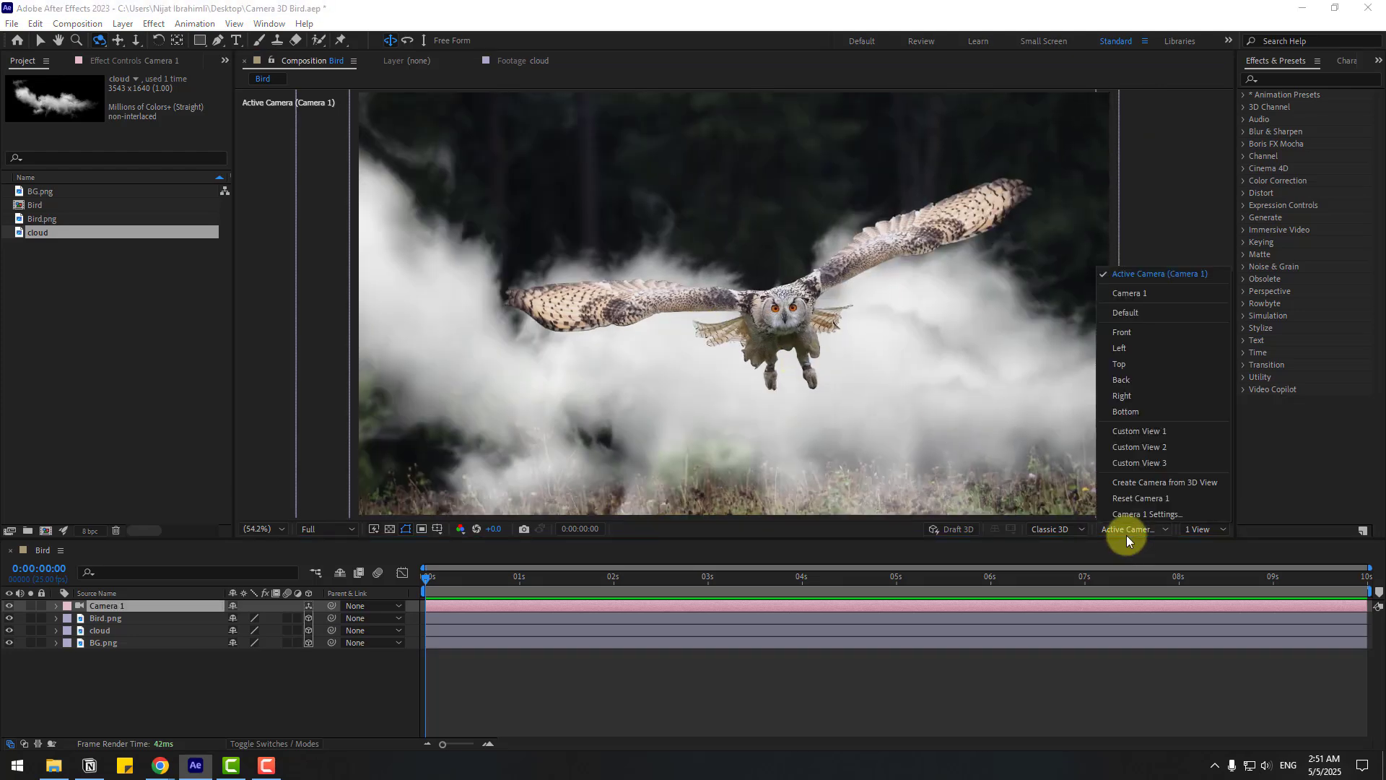
left_click(1162, 436)
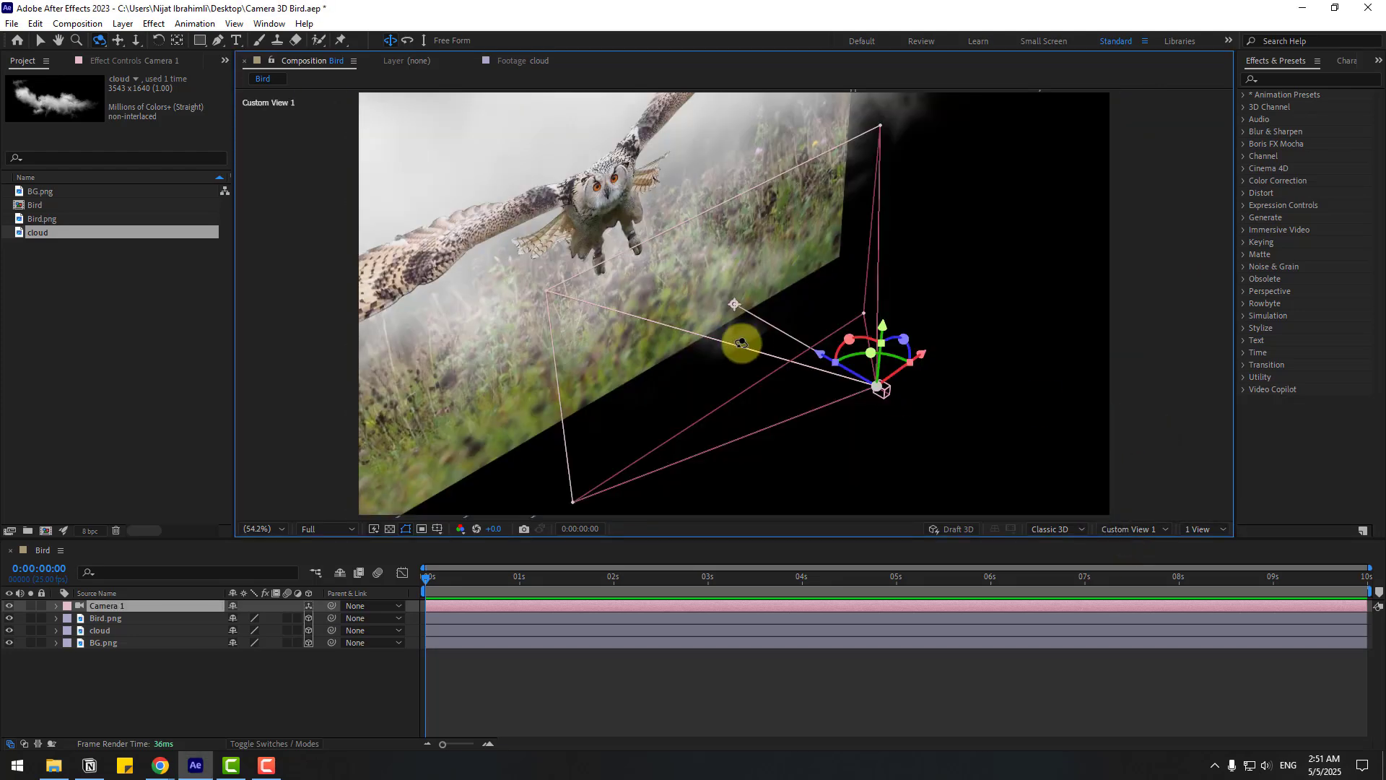
left_click_drag(744, 332, 574, 370)
key("1")
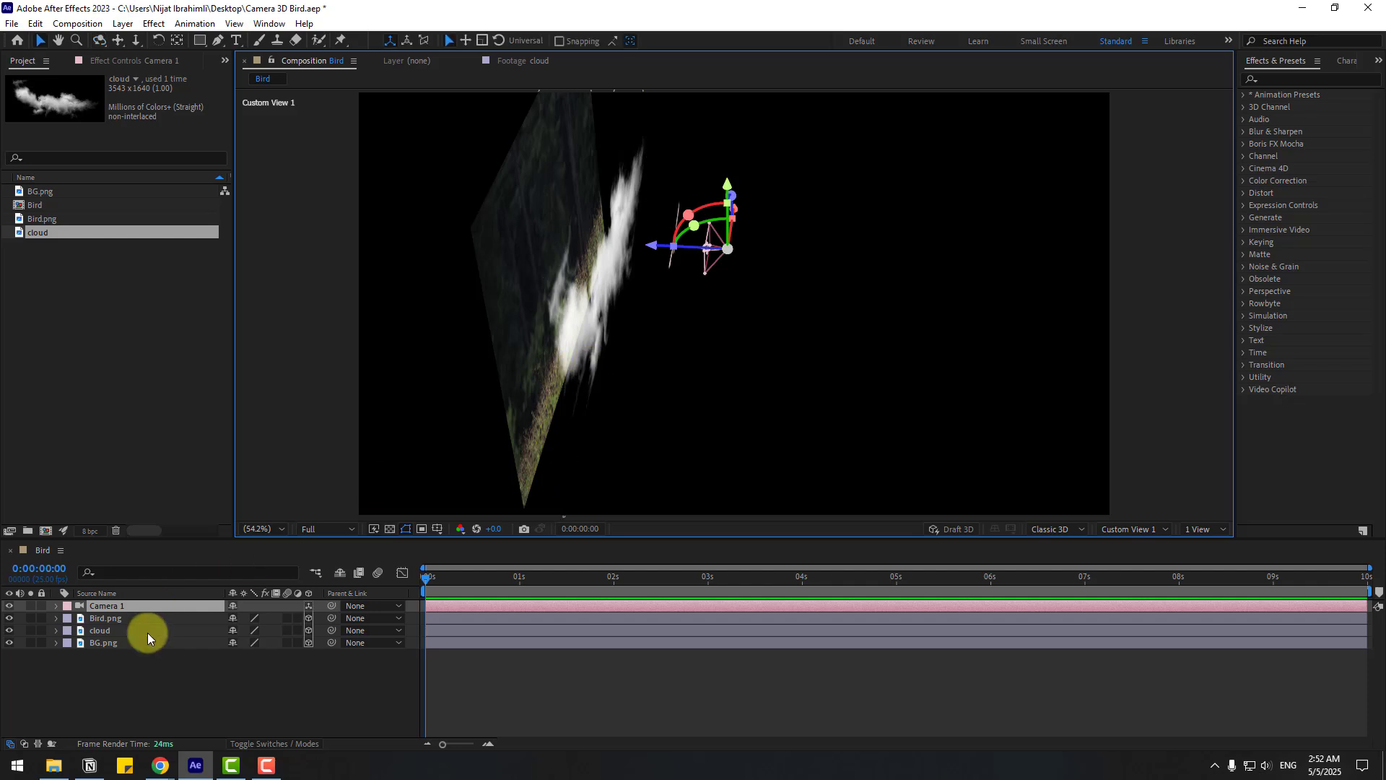
Push the forest and cloud back in depth and bring the owl toward the camera.
left_click(104, 643)
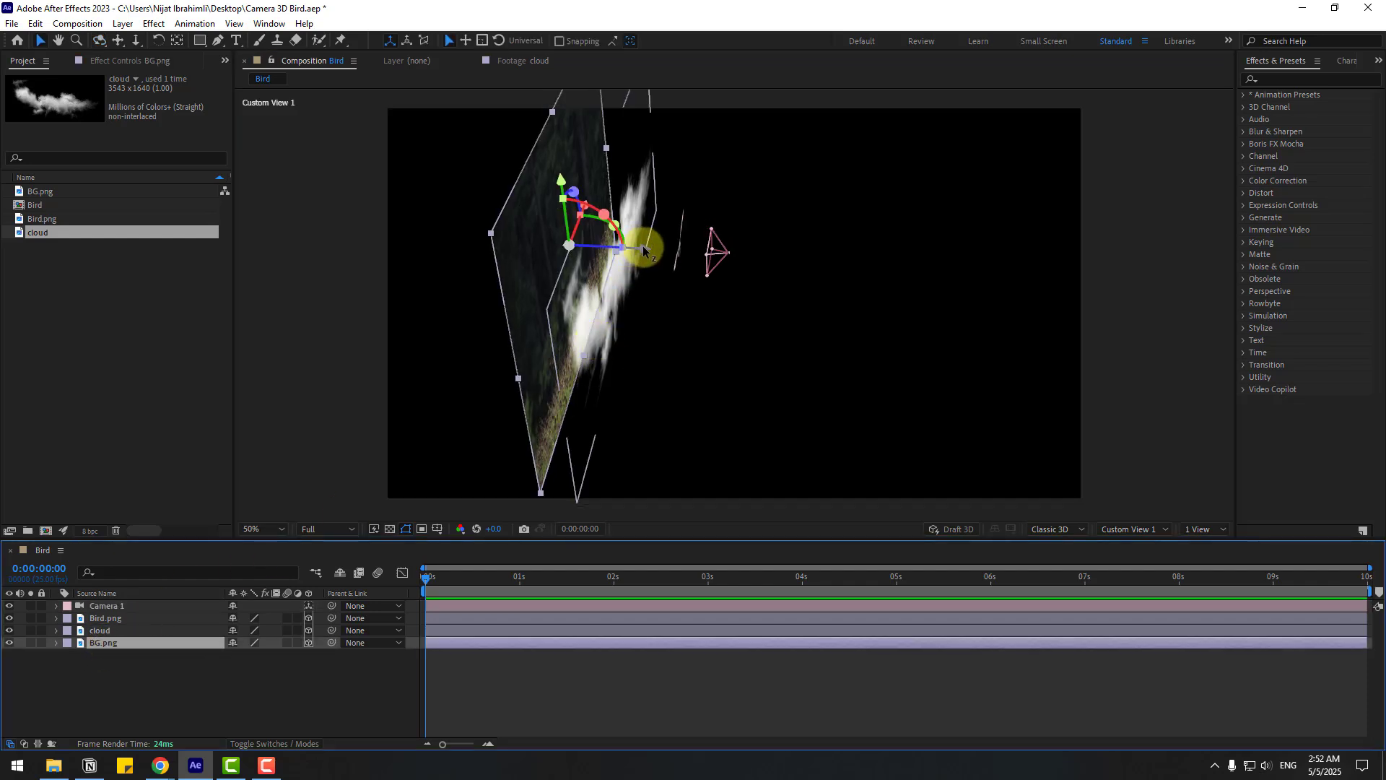
left_click_drag(644, 250, 509, 245)
left_click(630, 293)
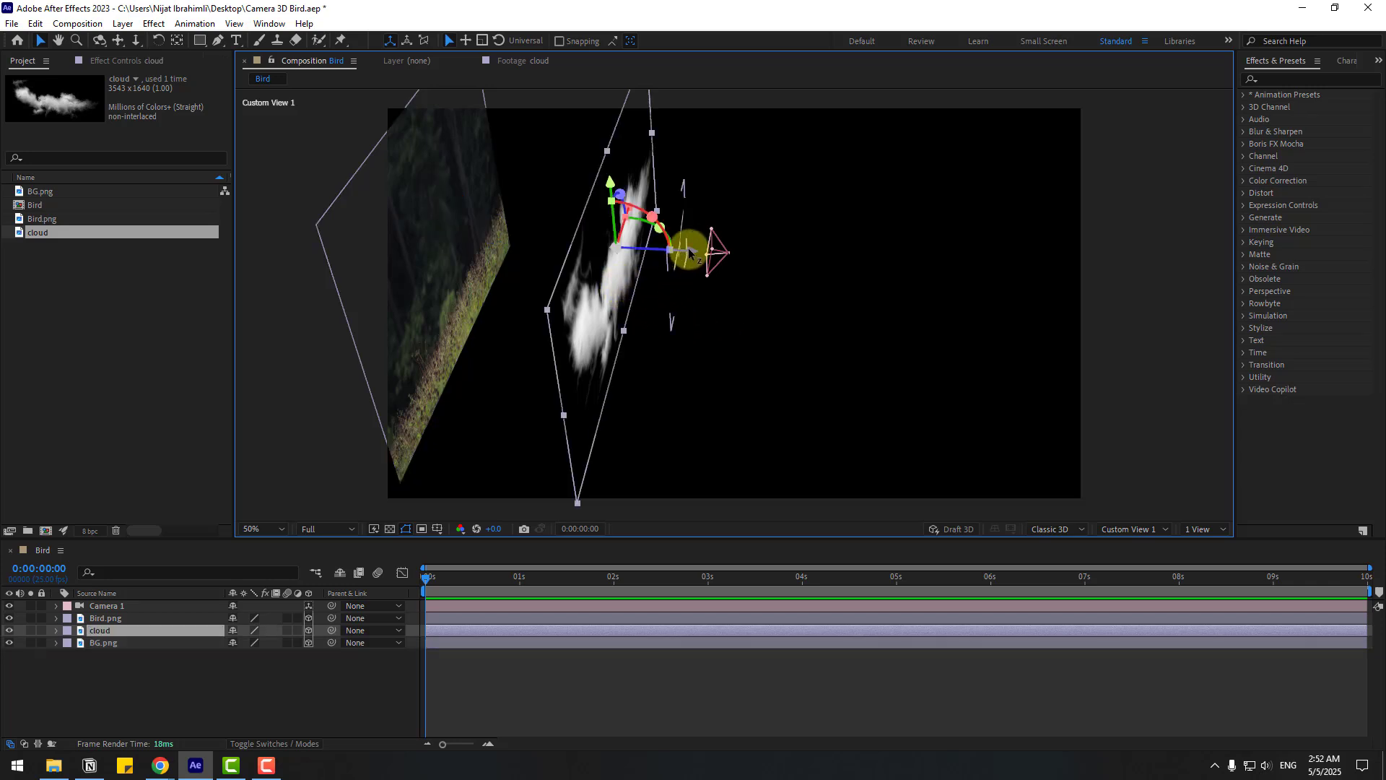
left_click_drag(689, 252, 675, 207)
left_click(108, 628)
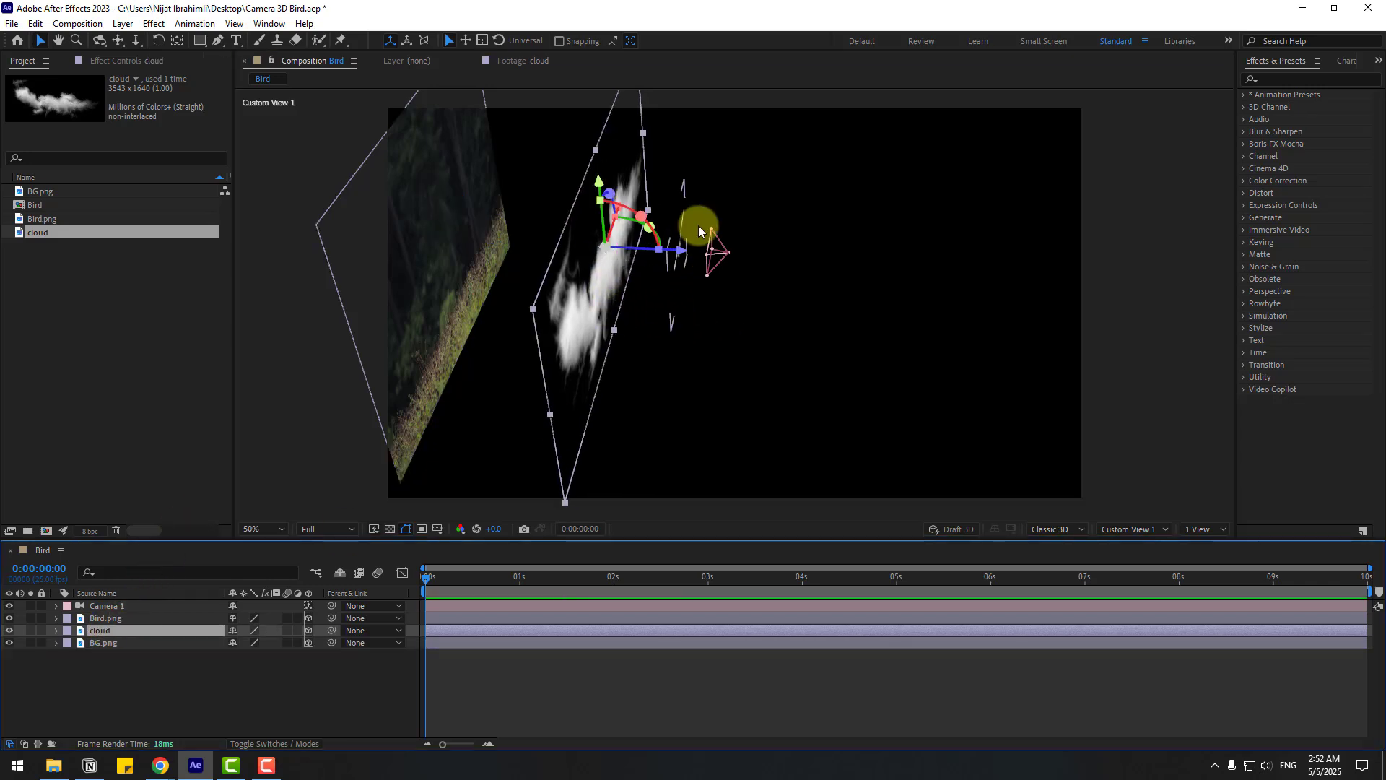
left_click(670, 261)
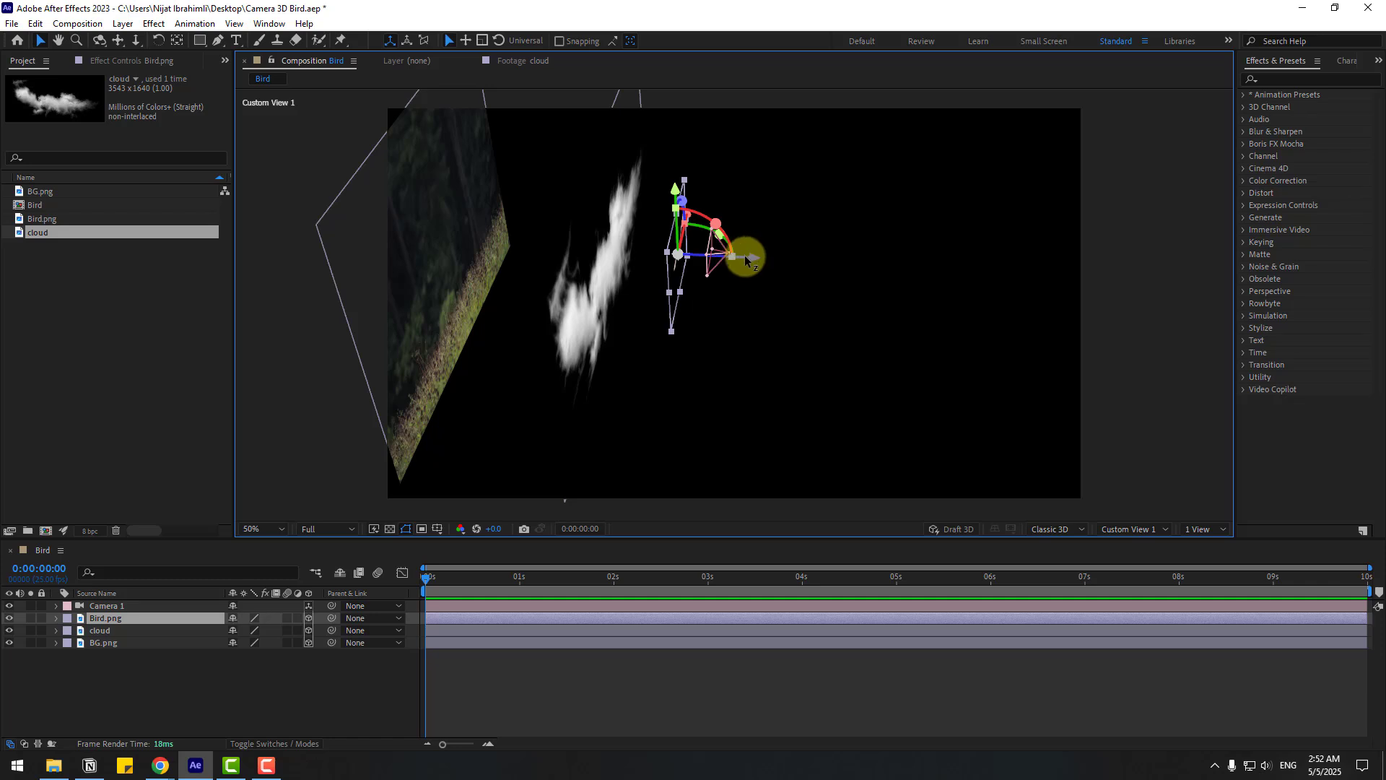
left_click_drag(746, 260, 792, 263)
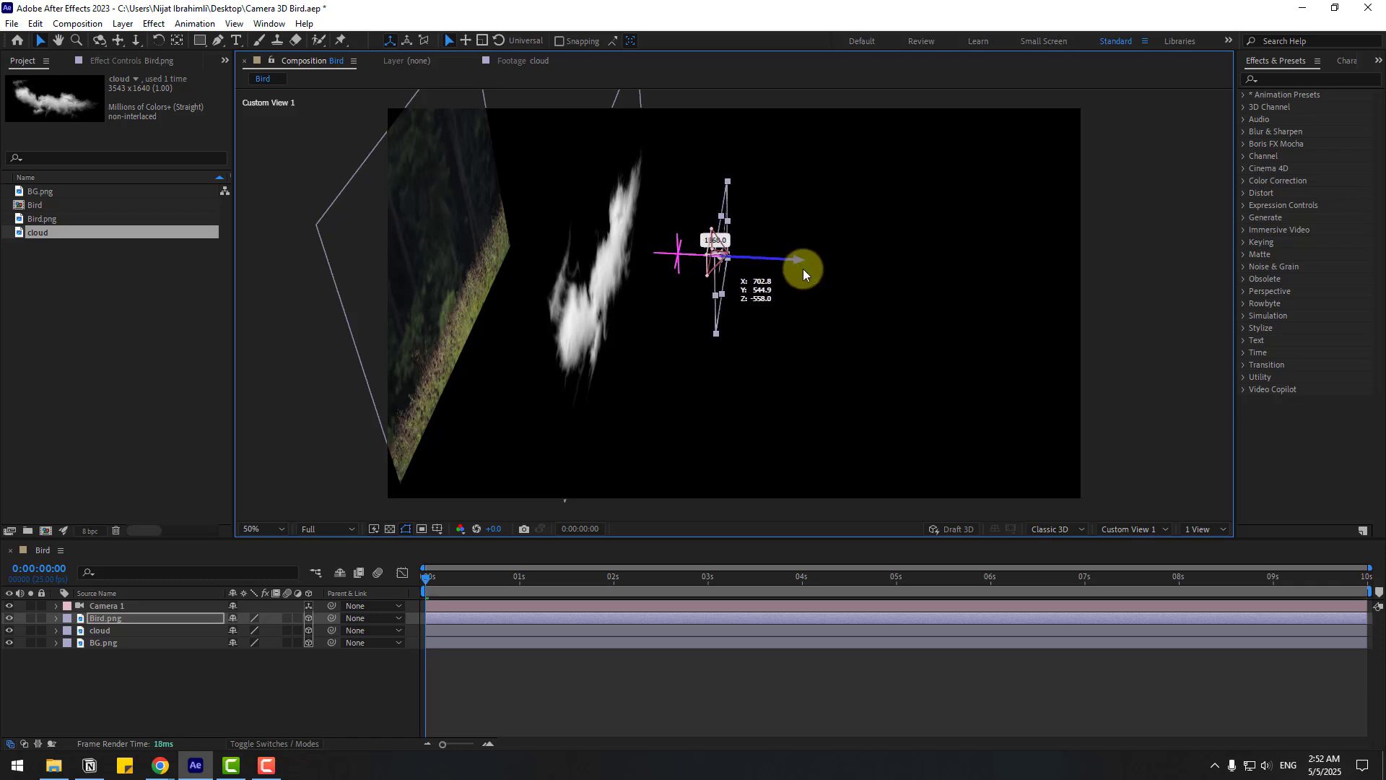
Orbit the view to check the layer spacing.
key("c")
left_click_drag(678, 297, 667, 270)
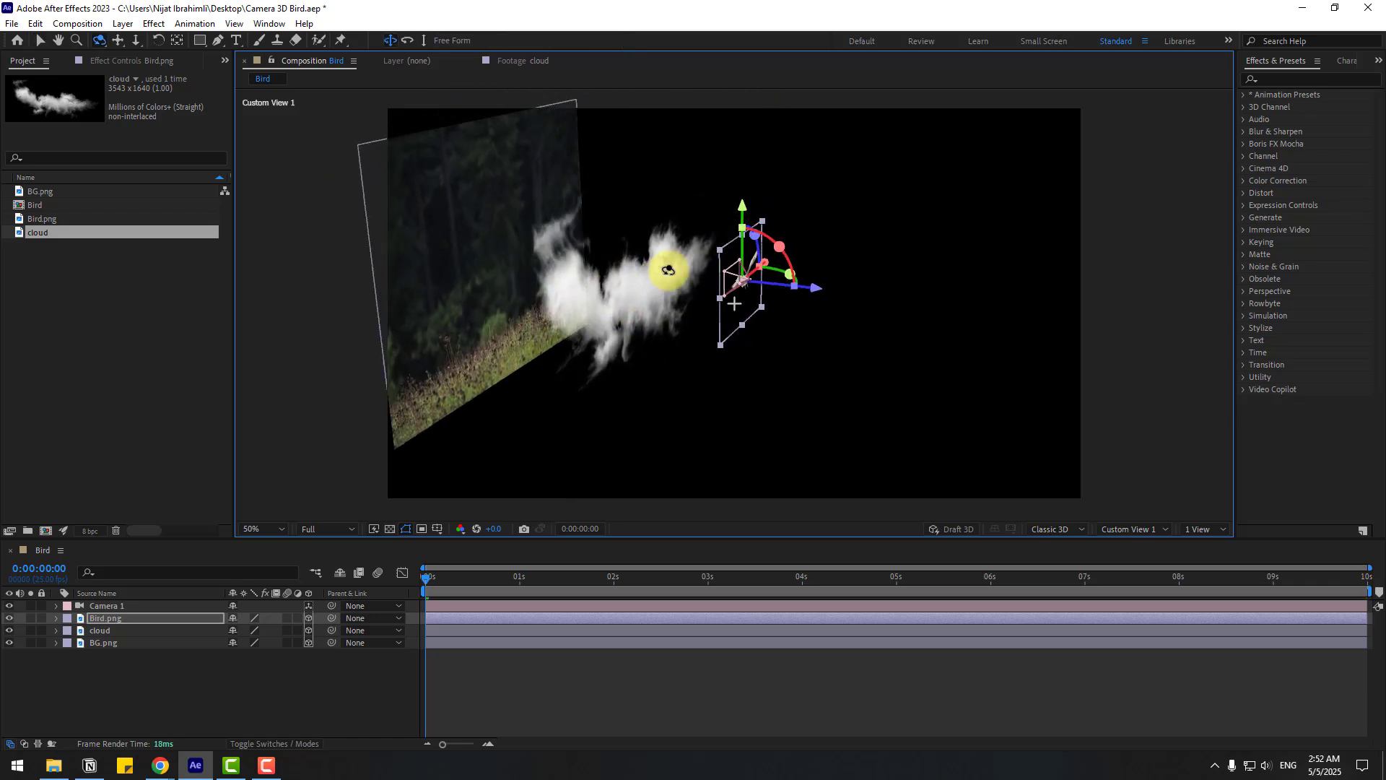
left_click(1129, 529)
Back in the Camera 1 view, scale the Bird.png owl down to 40%.
left_click(1128, 274)
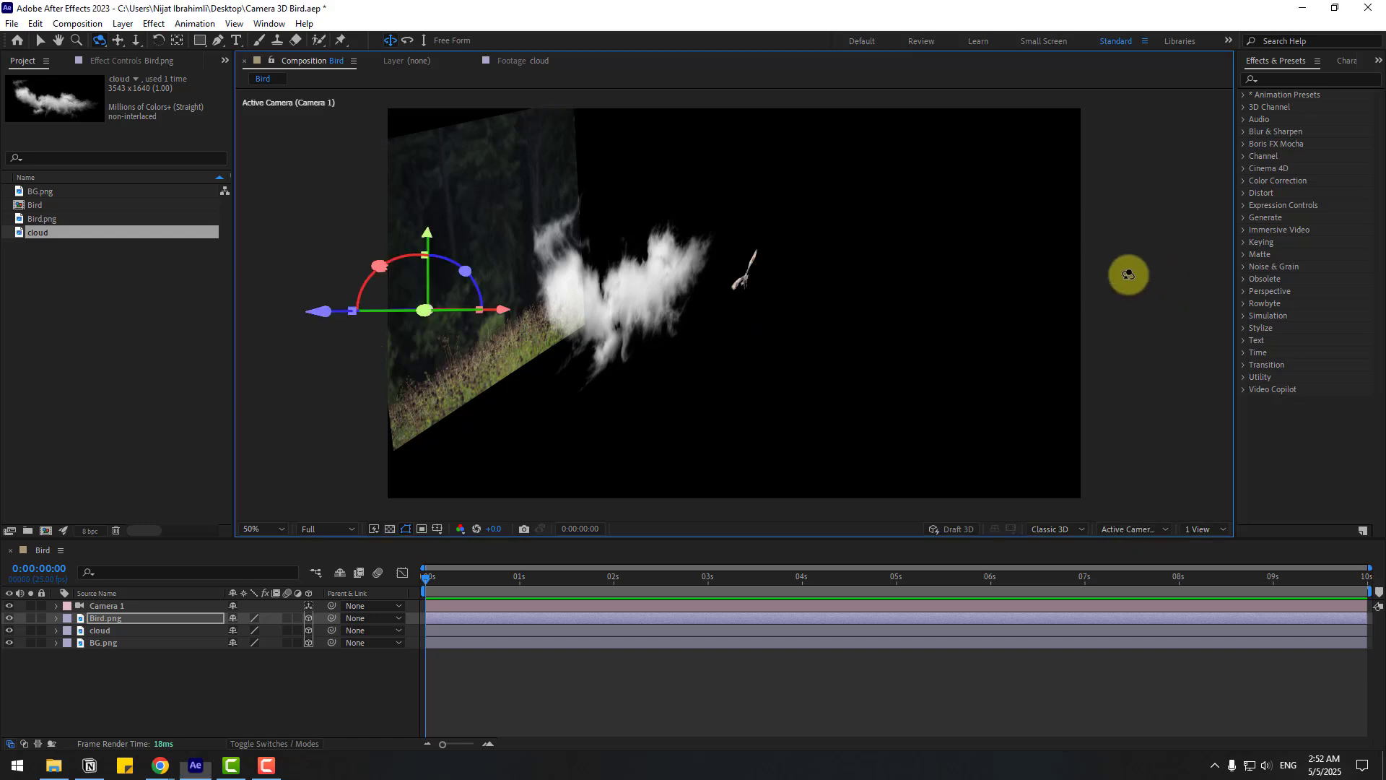
key("v")
left_click(130, 672)
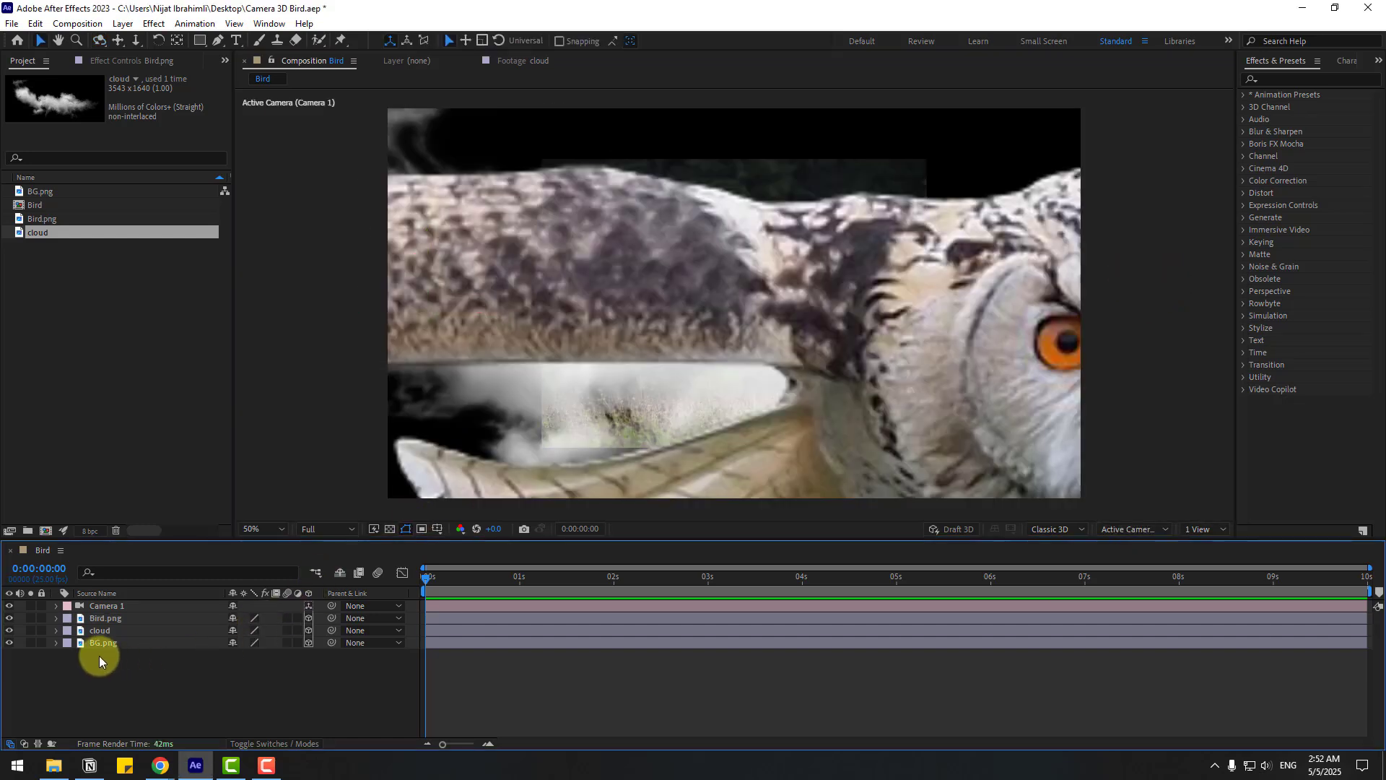
left_click(104, 618)
key("s")
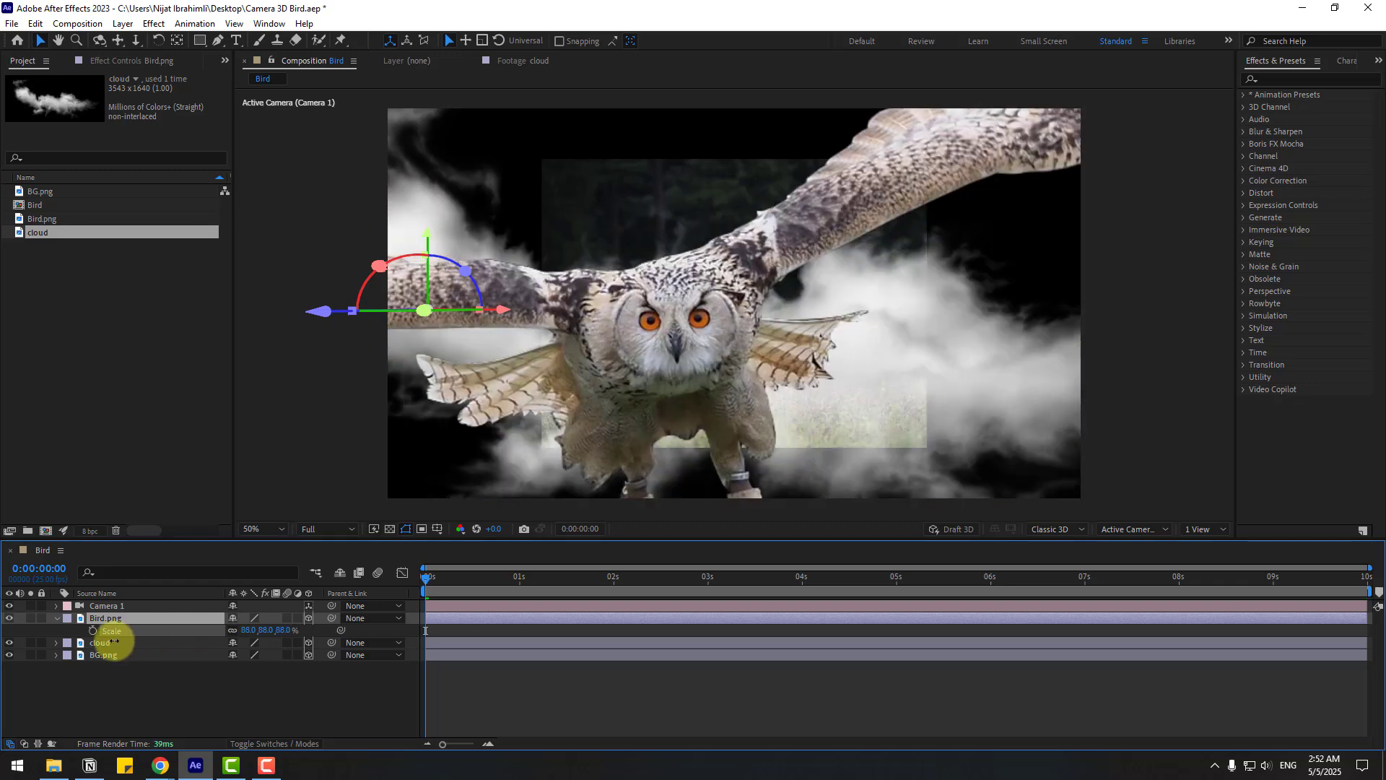
left_click_drag(113, 641, 92, 653)
left_click_drag(496, 340, 740, 332)
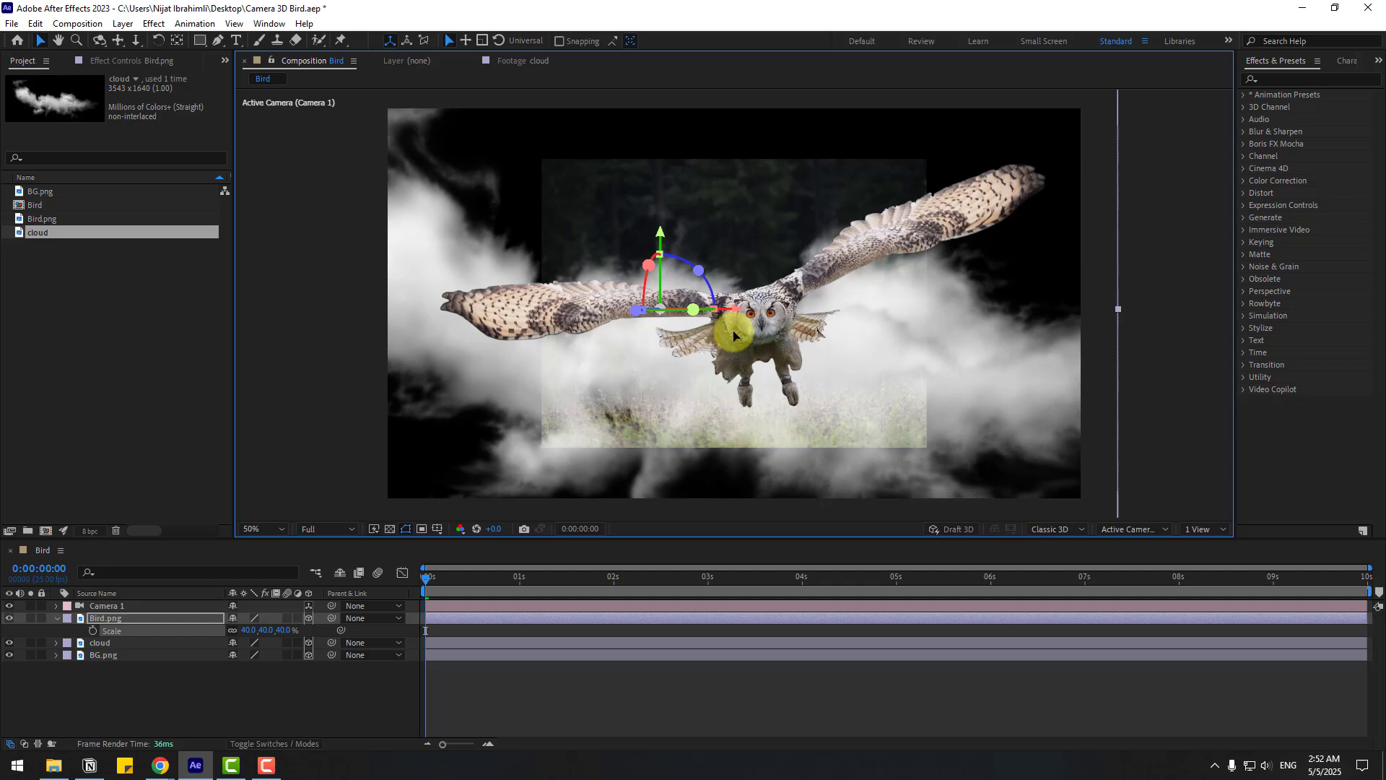
Scale the cloud to 569% and the BG.png forest to 2455% to fill the frame.
left_click(98, 649)
key("s")
left_click_drag(241, 654, 221, 630)
left_click(102, 669)
key("s")
left_click_drag(253, 678, 900, 511)
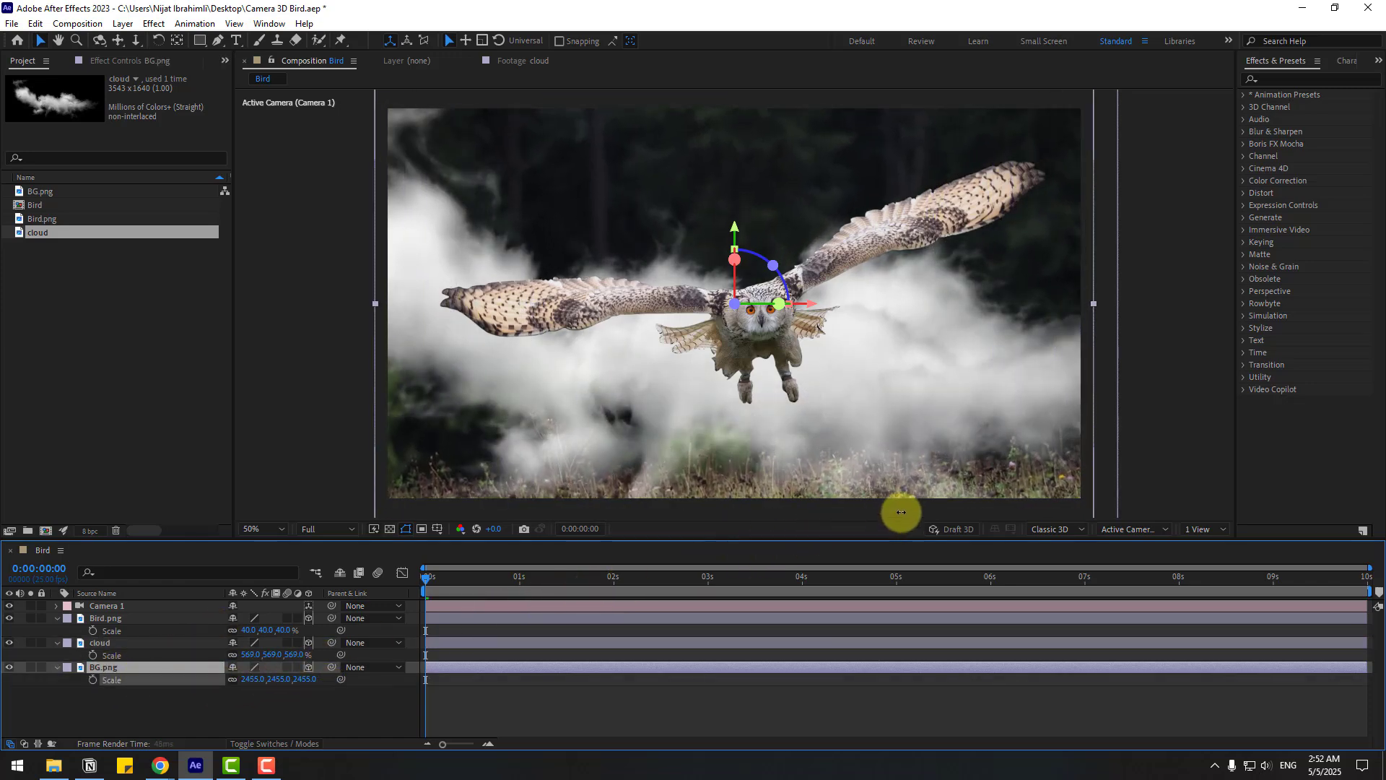
left_click(57, 667)
left_click(57, 642)
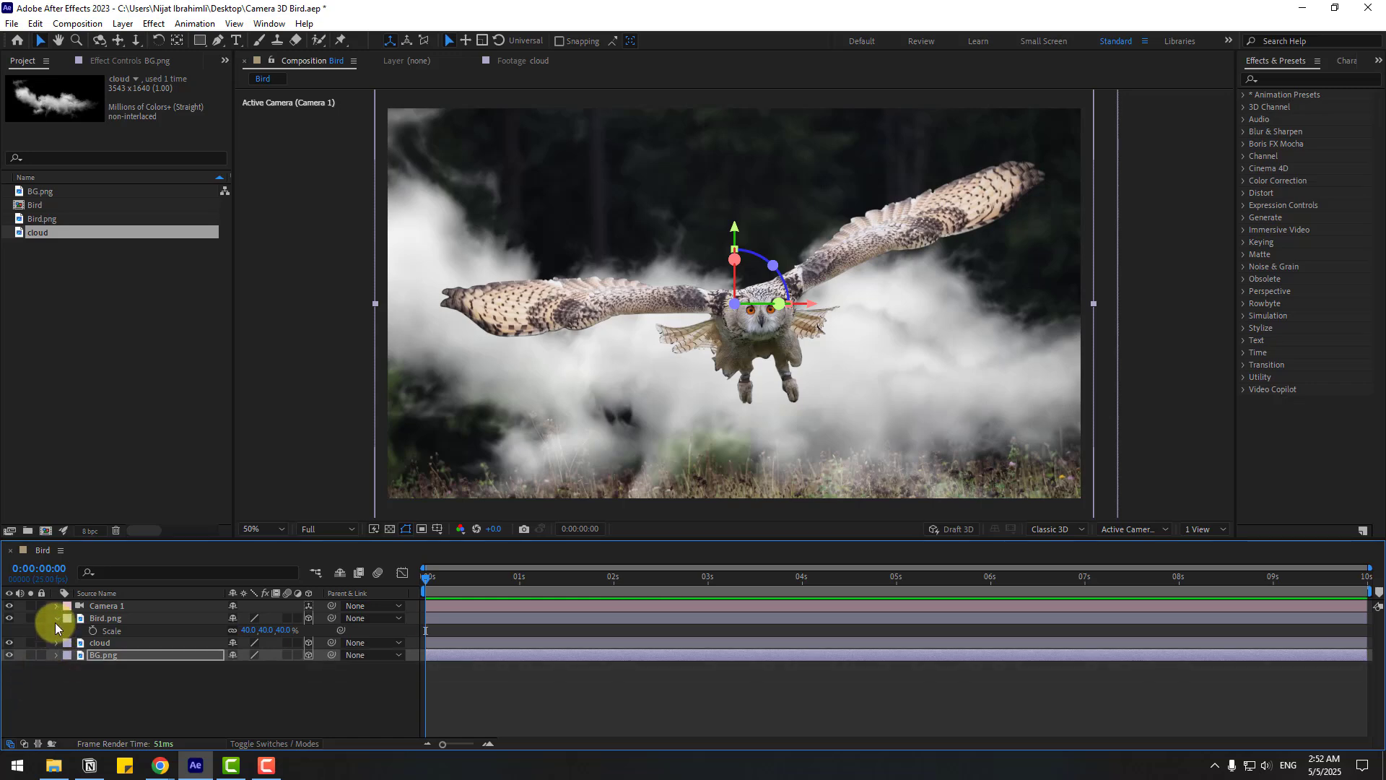
left_click(57, 619)
Orbit Camera 1 so the owl faces front, then dolly it back.
key("c")
mouse_move(665, 288)
left_mouse_down()
mouse_move(687, 292)
mouse_move(653, 295)
left_mouse_up()
left_click_drag(672, 282, 748, 311)
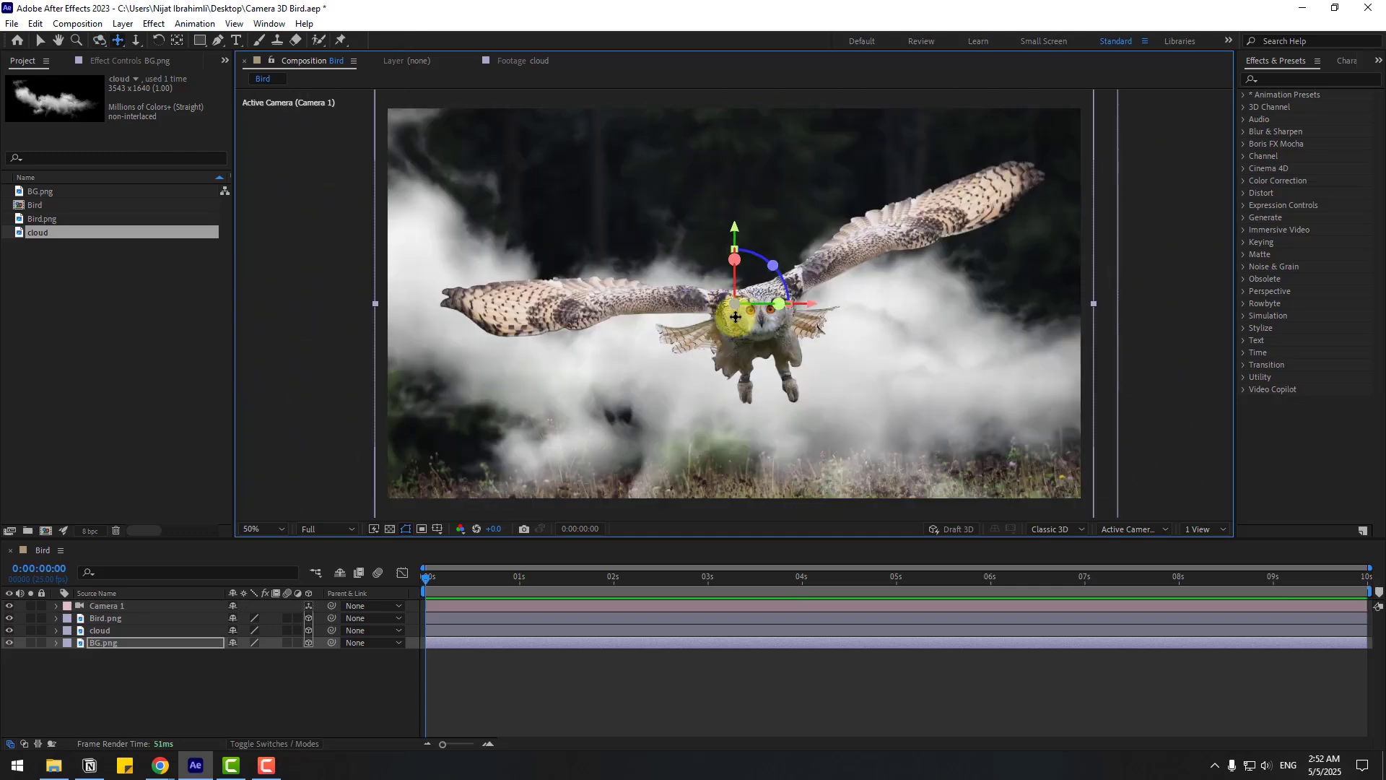
key("c")
left_click_drag(821, 274, 893, 381)
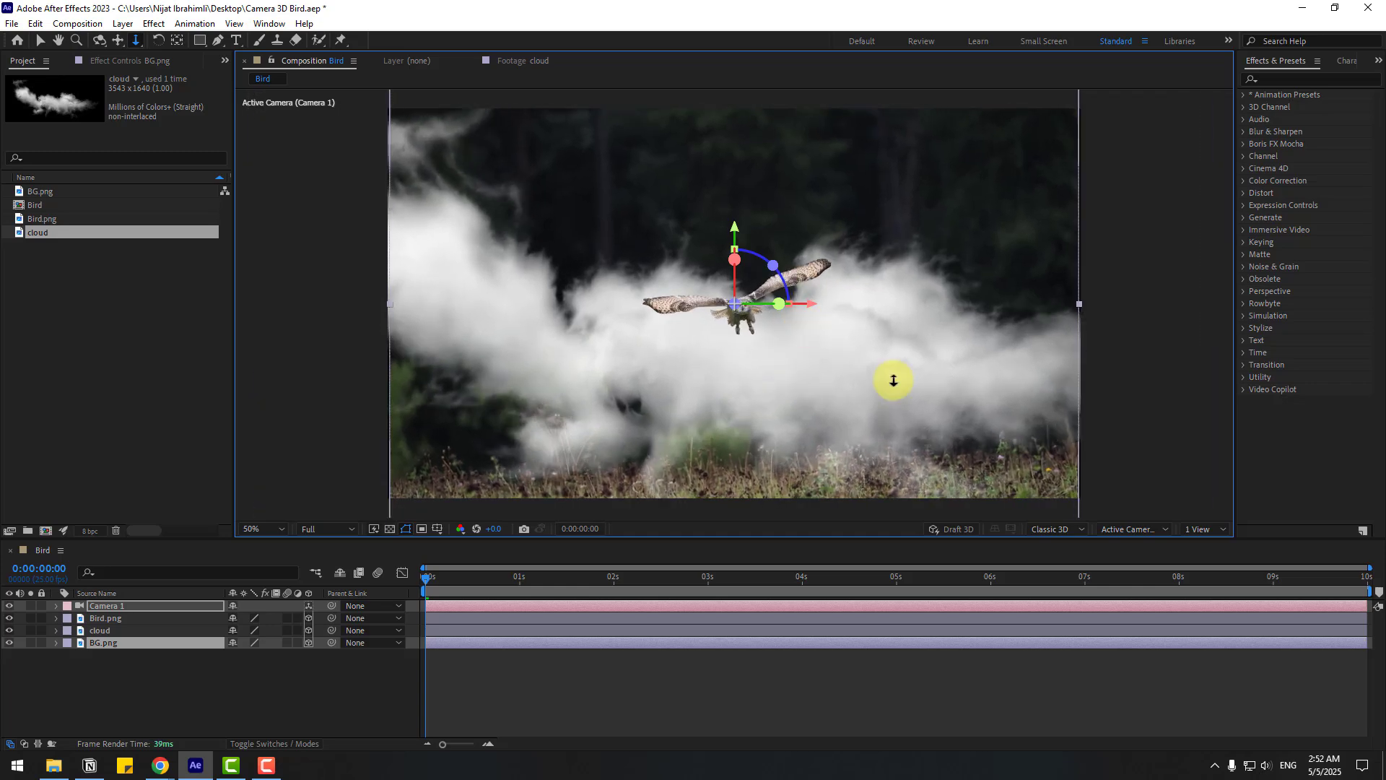
In Custom View 1, move Camera 1 along its depth axis.
left_click(1145, 529)
left_click(1154, 426)
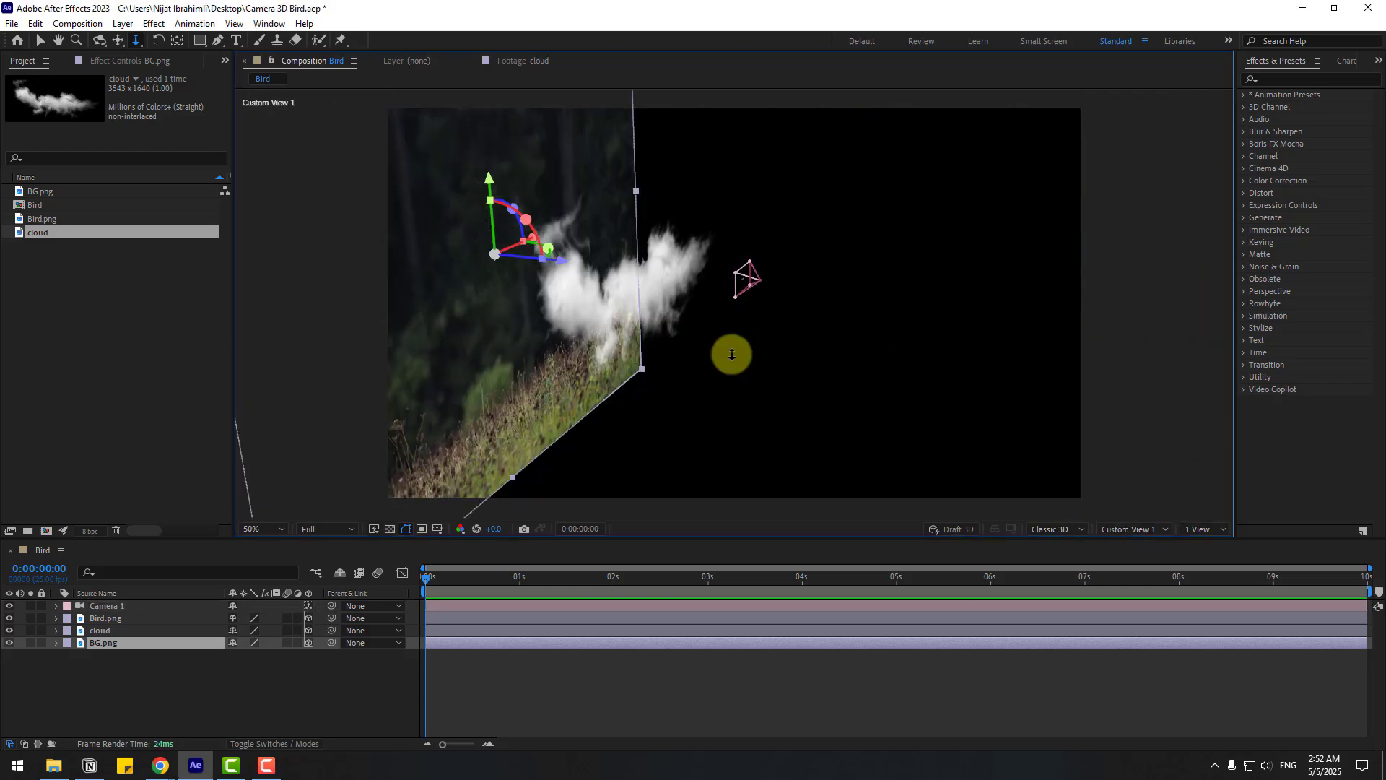
scroll(758, 294, "up", 2)
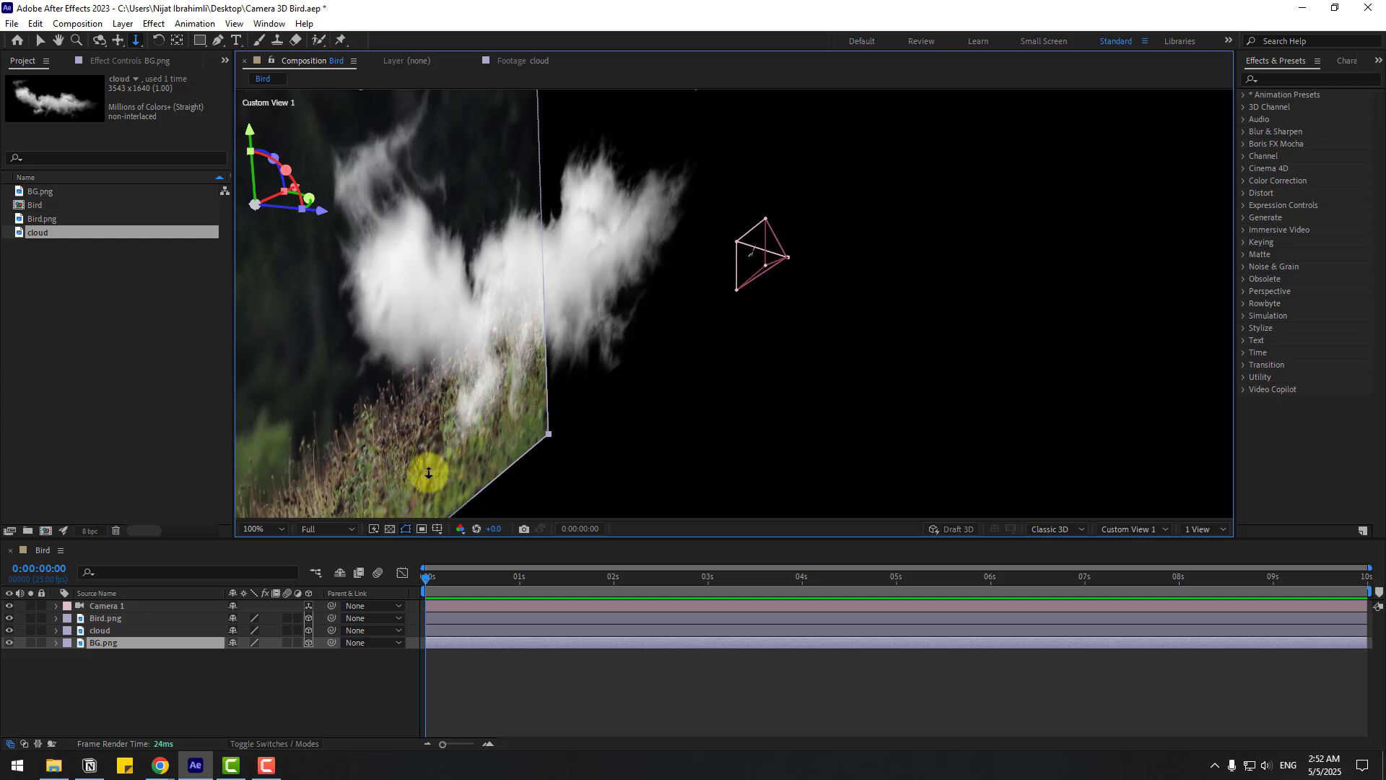
key("v")
left_click(787, 259)
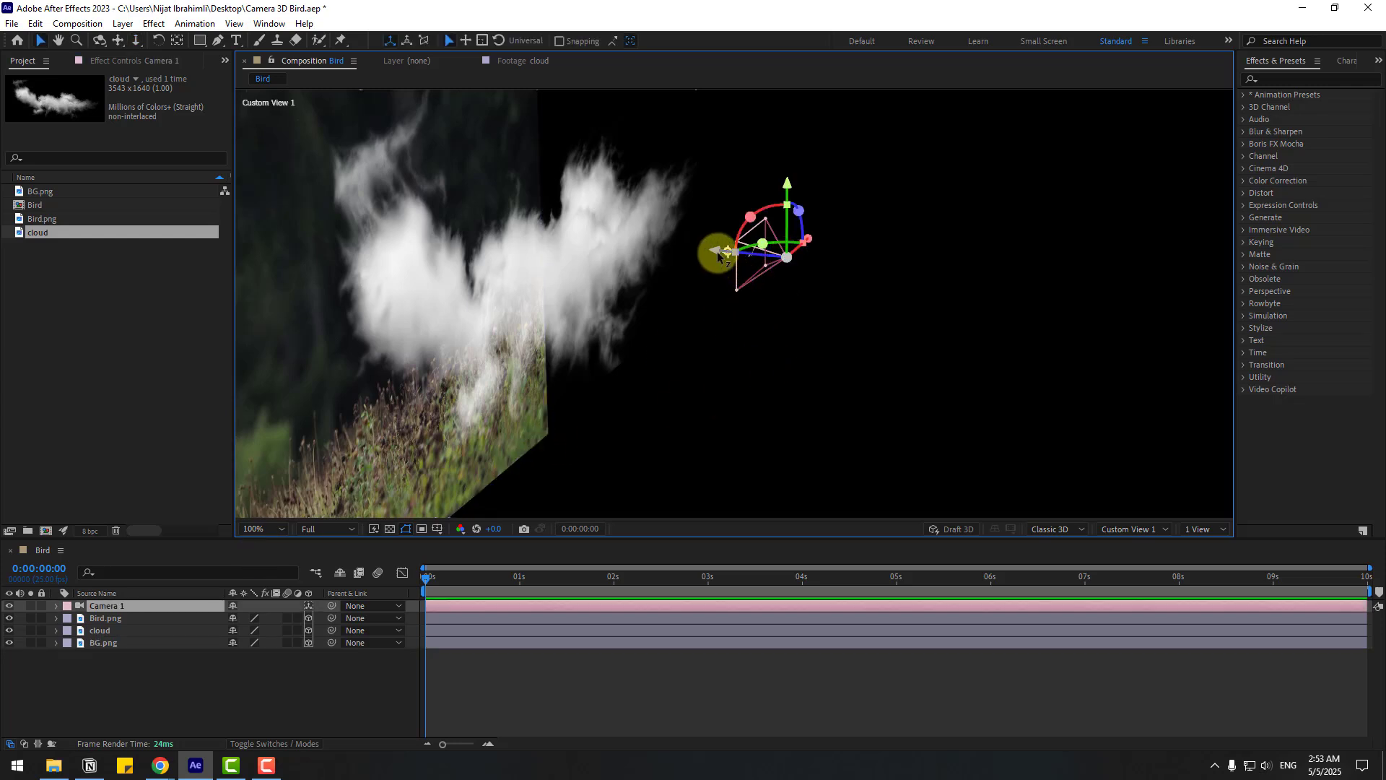
left_click_drag(723, 254, 780, 281)
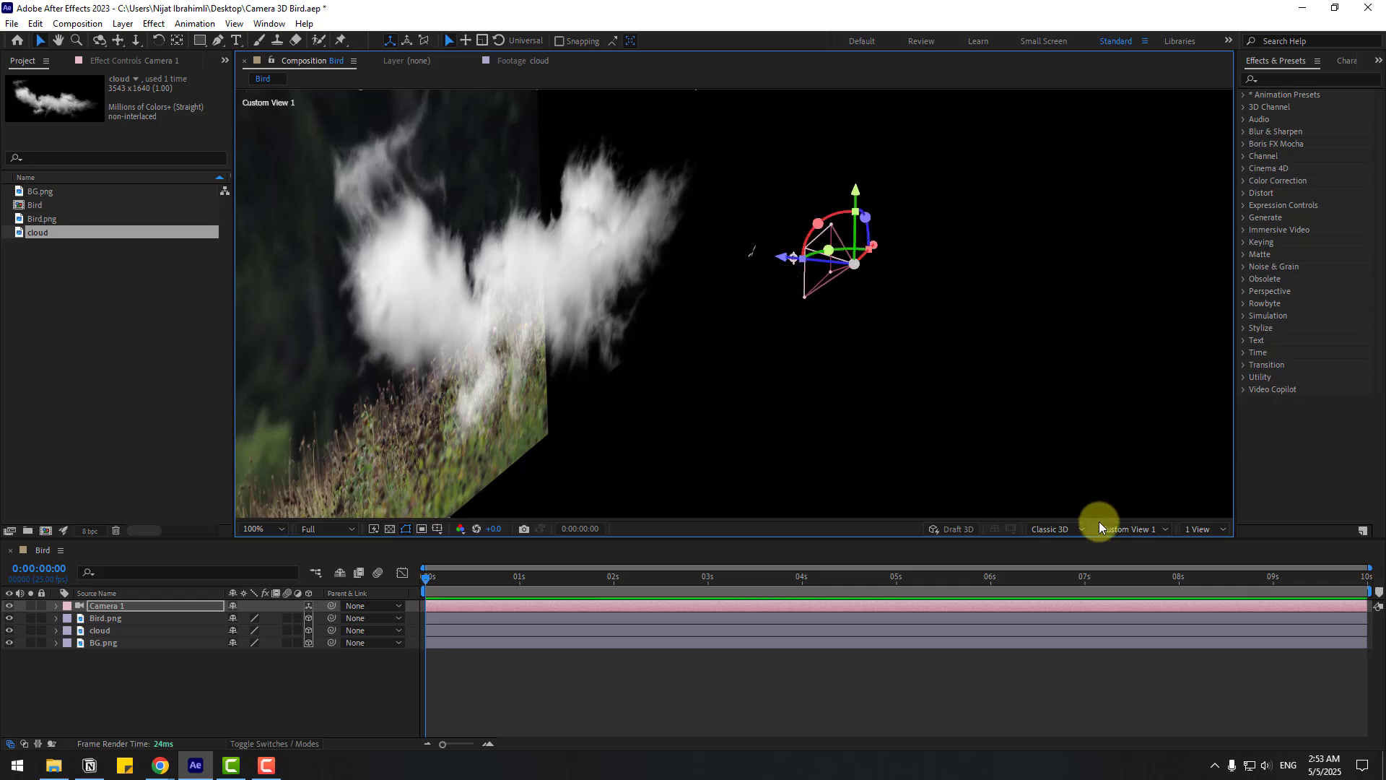
Look through Camera 1, try an orbit, and undo back to the straight-on view.
left_click(1117, 526)
left_click(1149, 274)
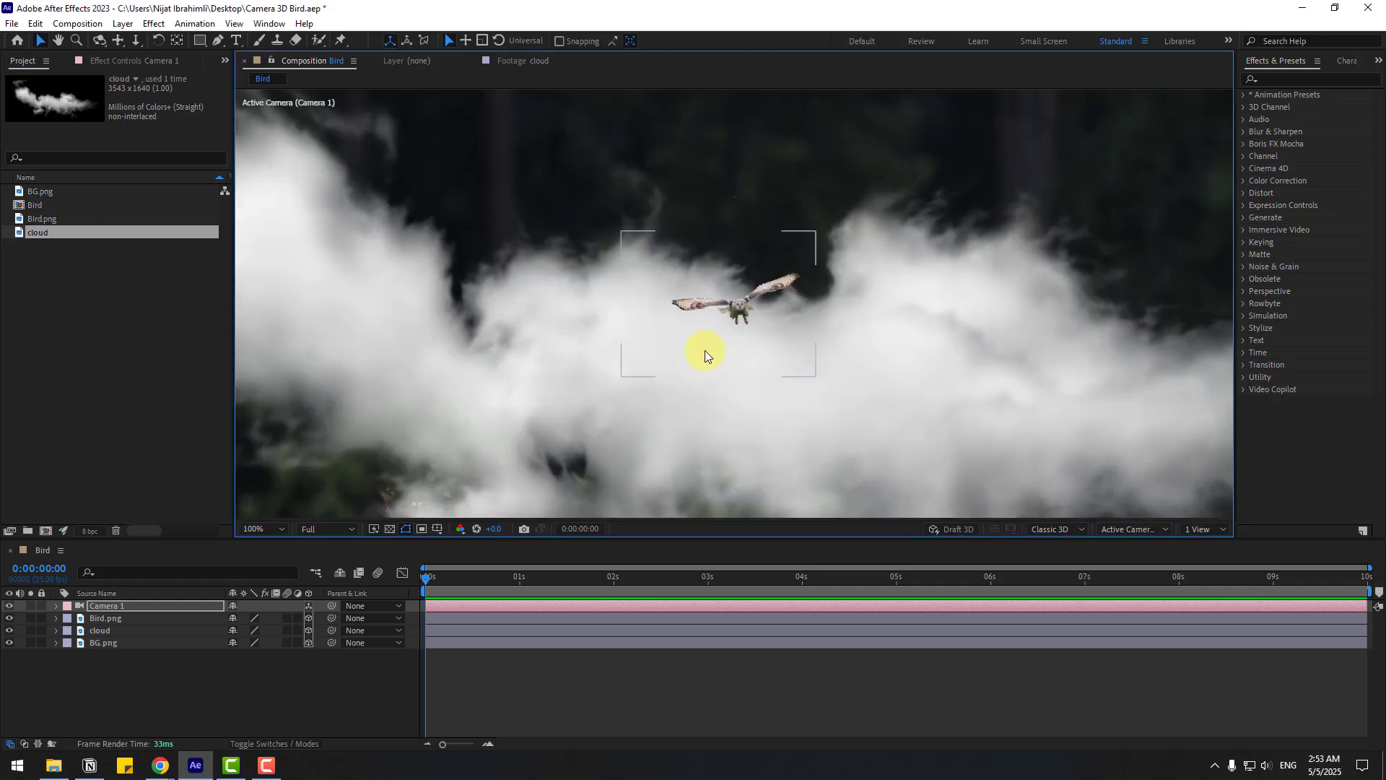
key("comma")
key("comma")
key("c")
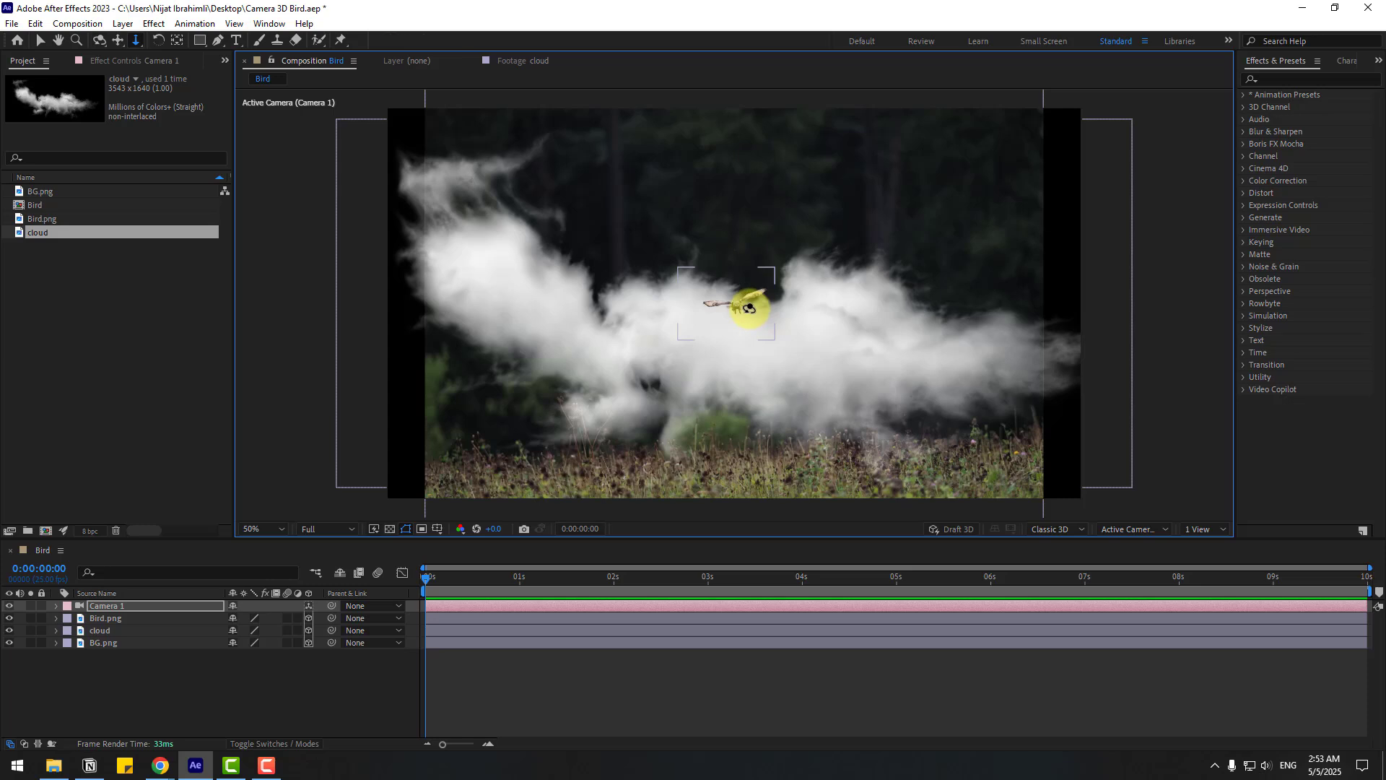
mouse_move(752, 303)
left_mouse_down()
mouse_move(769, 309)
mouse_move(736, 318)
left_mouse_up()
key("ctrl+z")
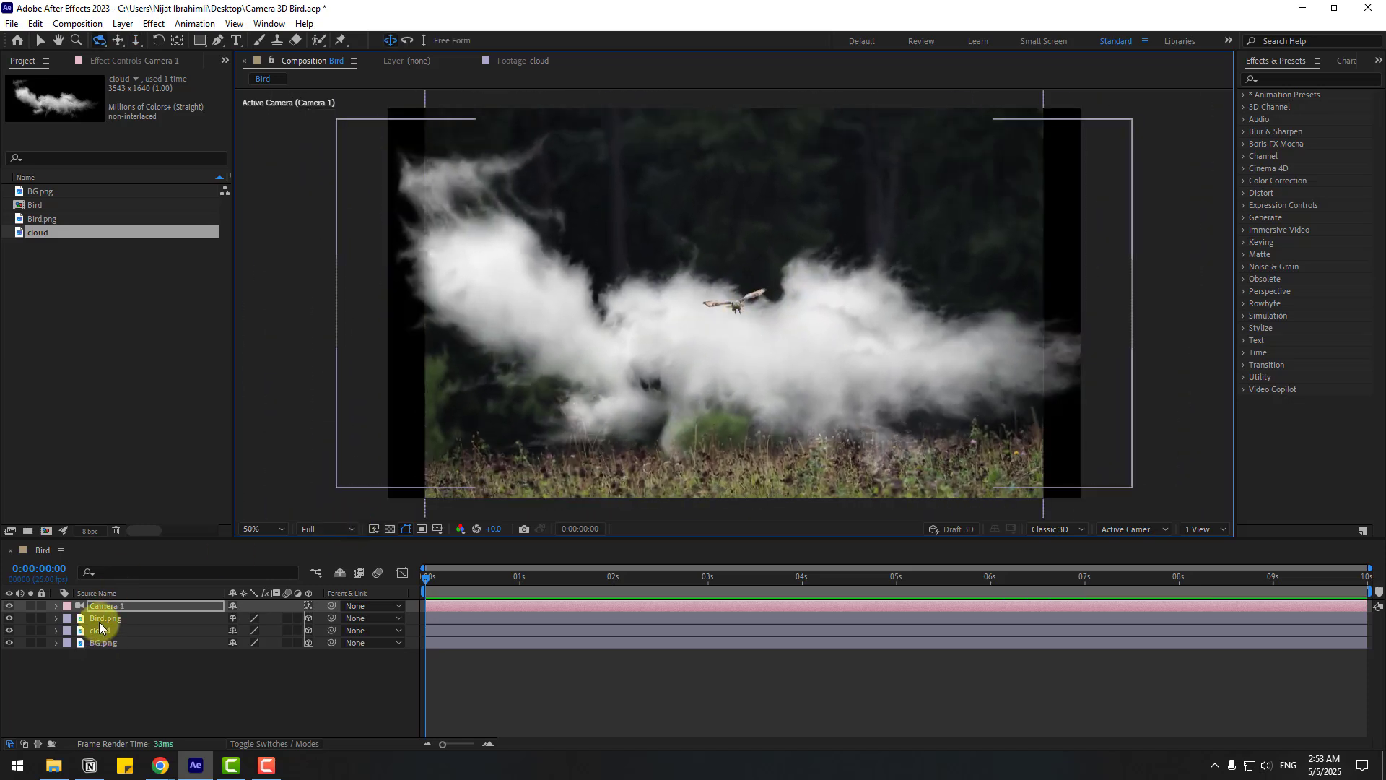
Enlarge the owl to 247% and shift it slightly left in the frame.
left_click(180, 620)
key("s")
left_click_drag(248, 629, 367, 599)
key("v")
left_click_drag(769, 330, 735, 337)
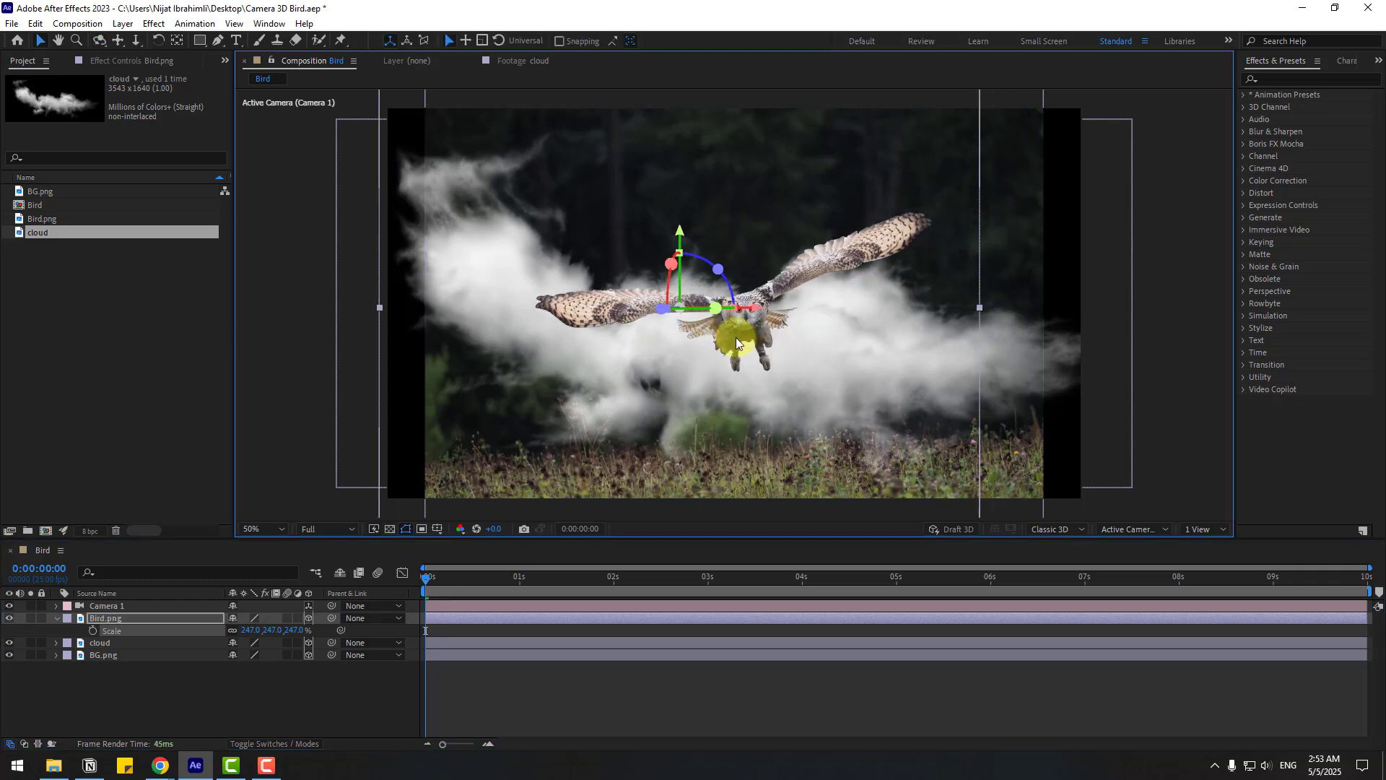
Enlarge the forest background to 2810% and orbit to check layer depth.
left_click(127, 655)
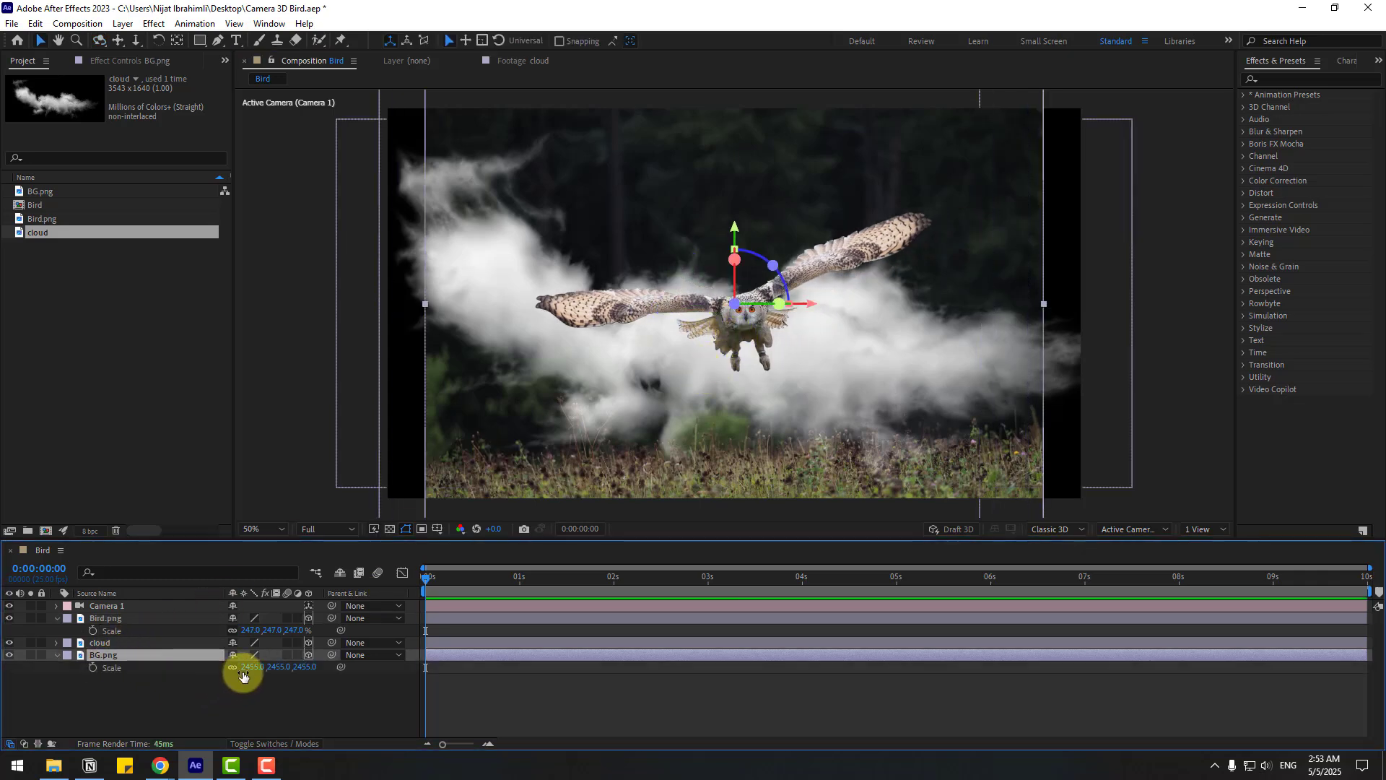
left_click_drag(243, 675, 454, 621)
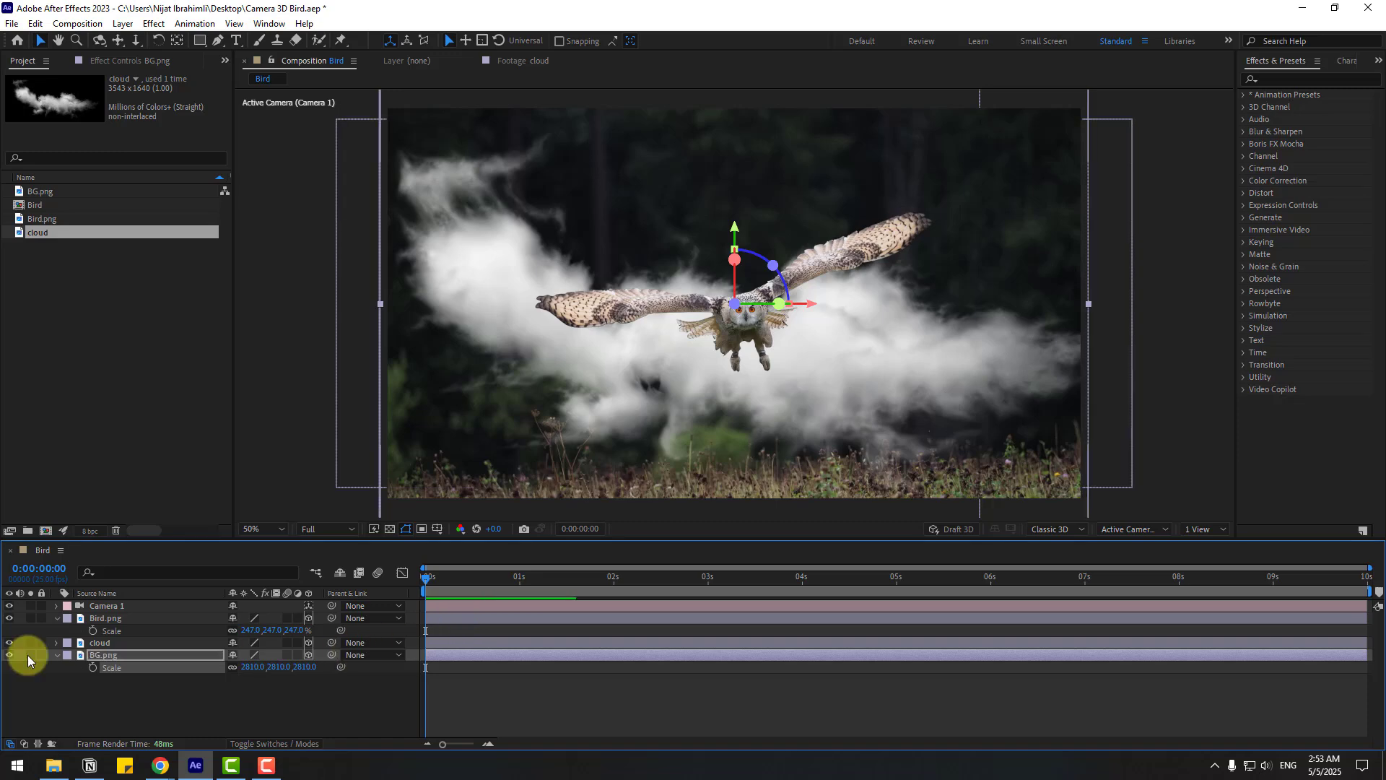
left_click(56, 655)
key("c")
left_click_drag(705, 325, 783, 379)
Fit the composition in the viewer and select Camera 1.
left_click(280, 527)
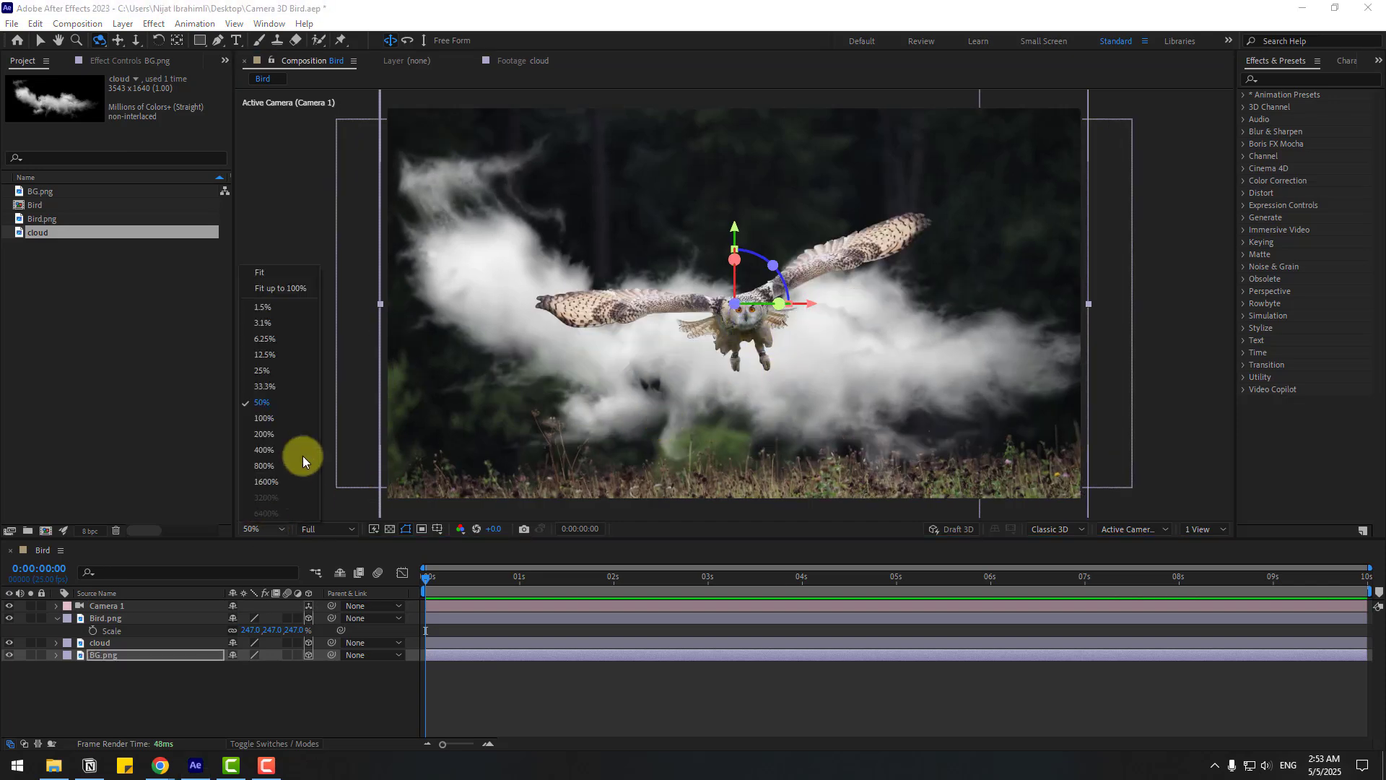
left_click(302, 457)
key("v")
left_click(116, 605)
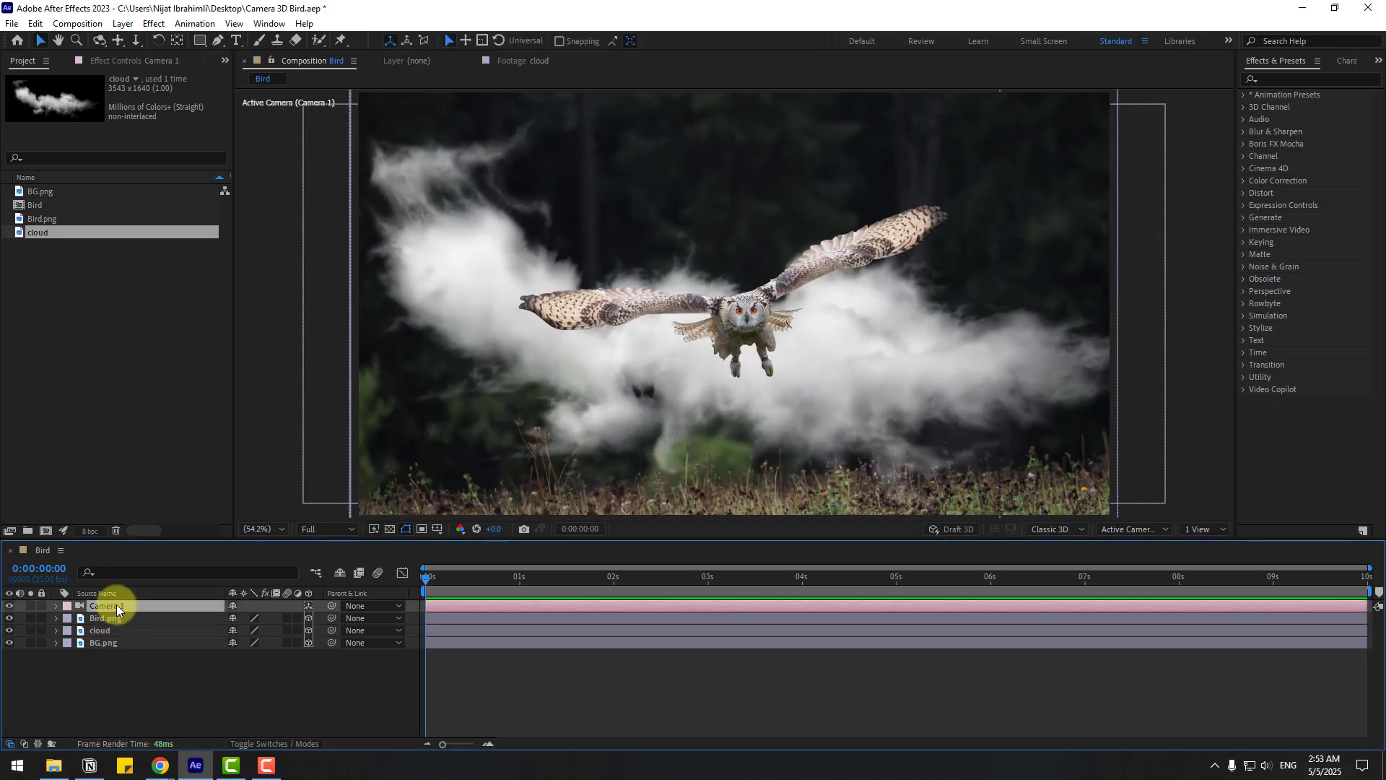
Create an orbit null for Camera 1 and keyframe Null 1's Position at 0s.
right_click(116, 605)
mouse_move(218, 495)
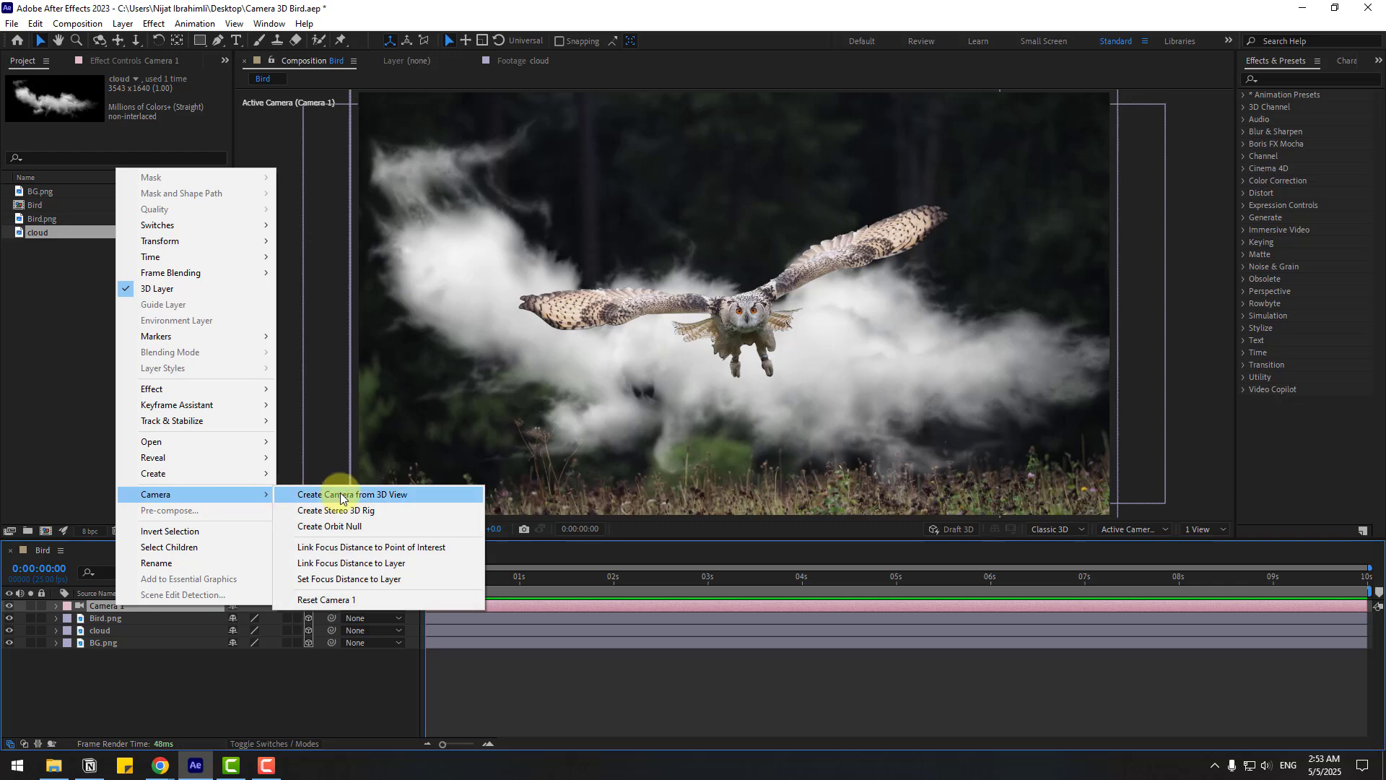
left_click(348, 525)
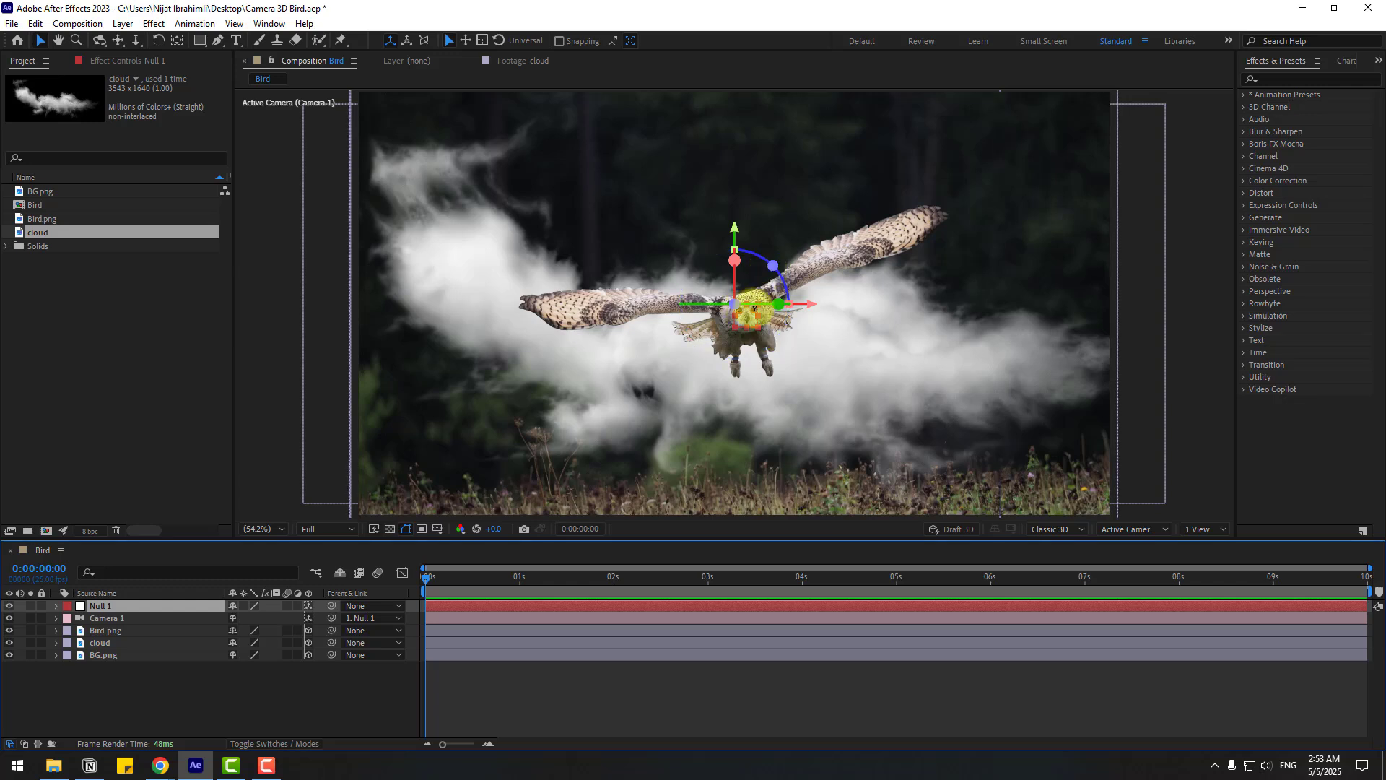
left_click(176, 42)
left_click(39, 42)
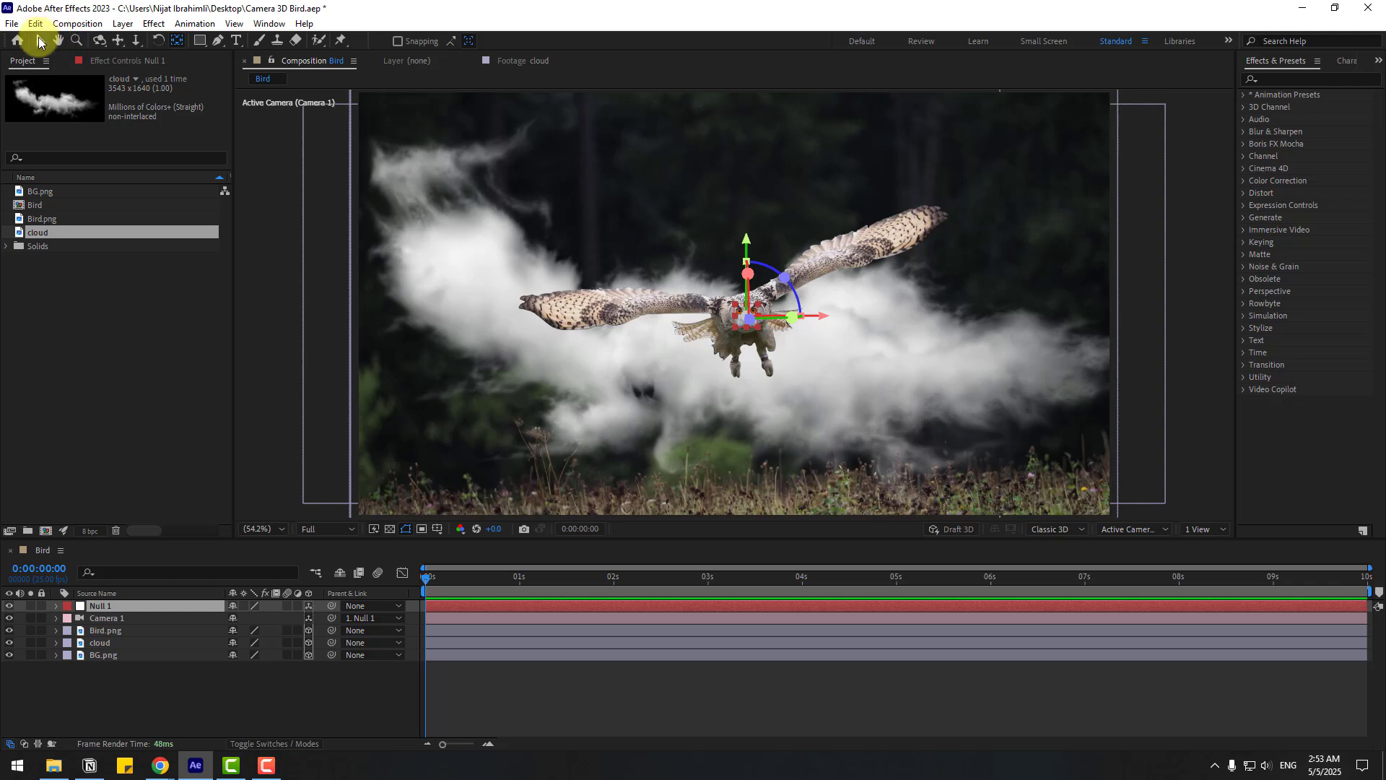
left_click(106, 606)
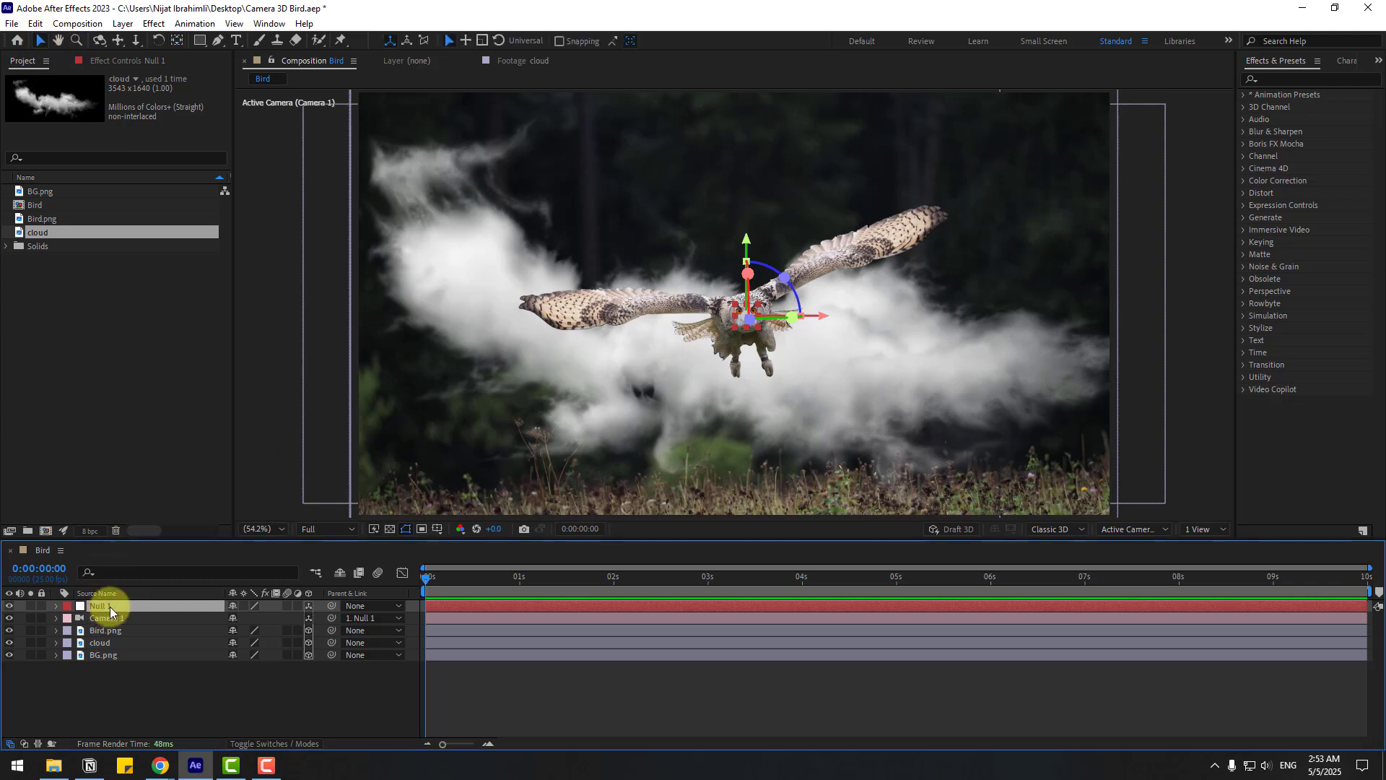
key("p")
left_click(93, 618)
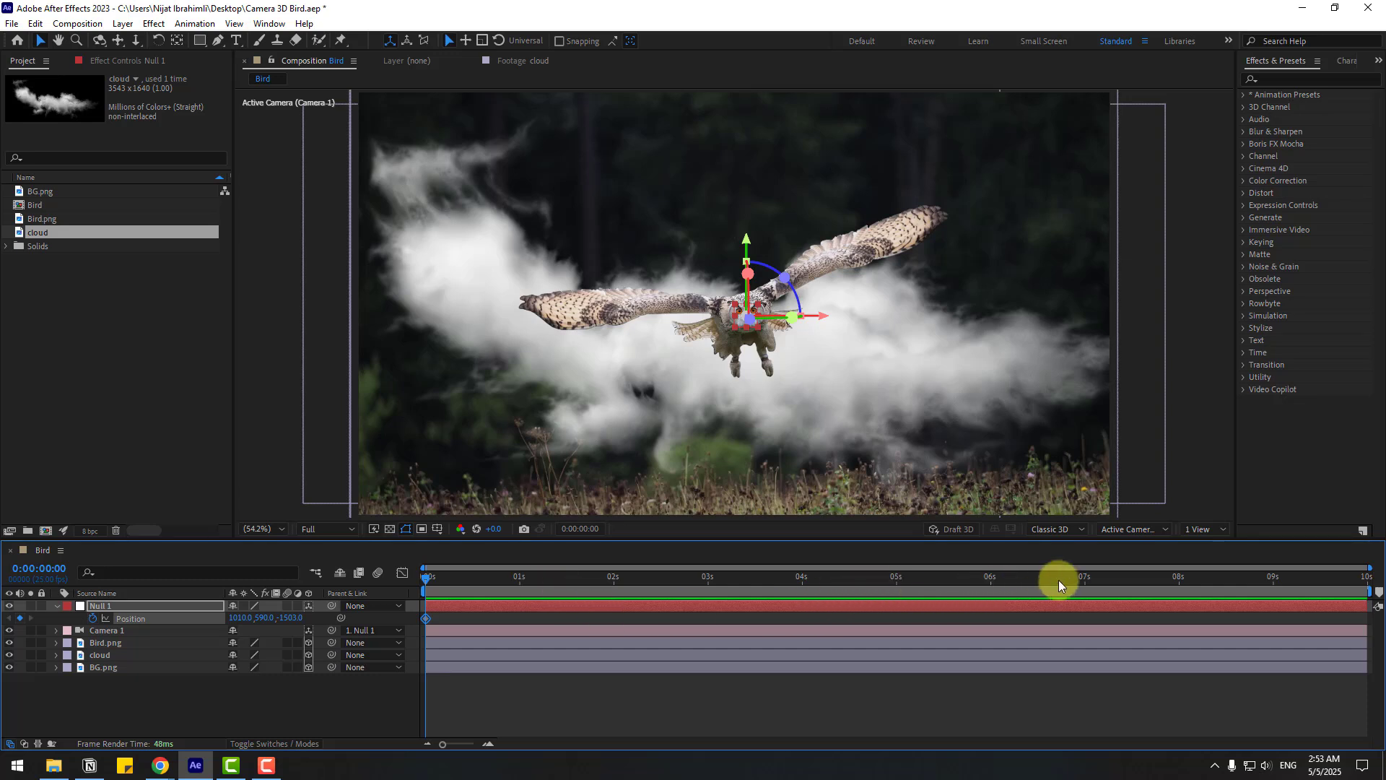
Trim the composition to a 7-second work area.
left_click(1086, 579)
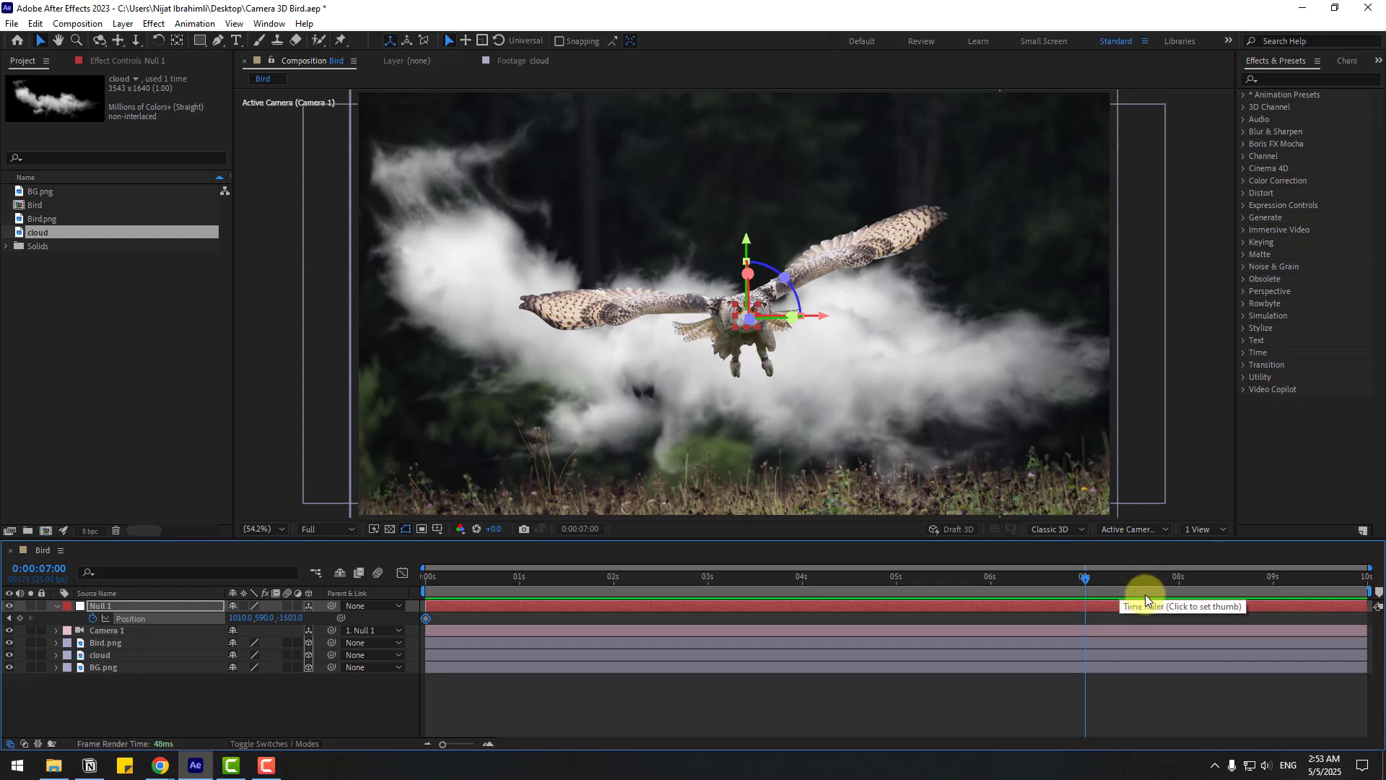
key("n")
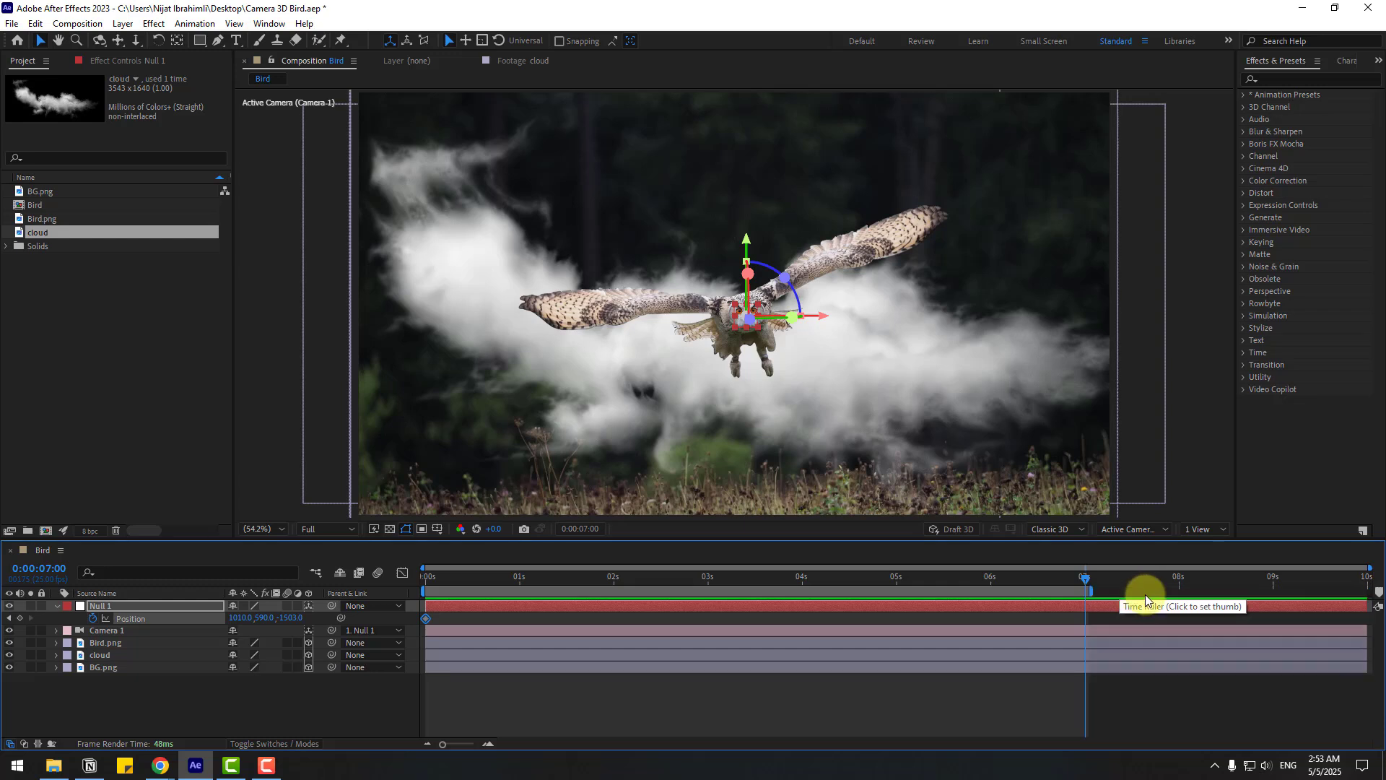
right_click(1071, 589)
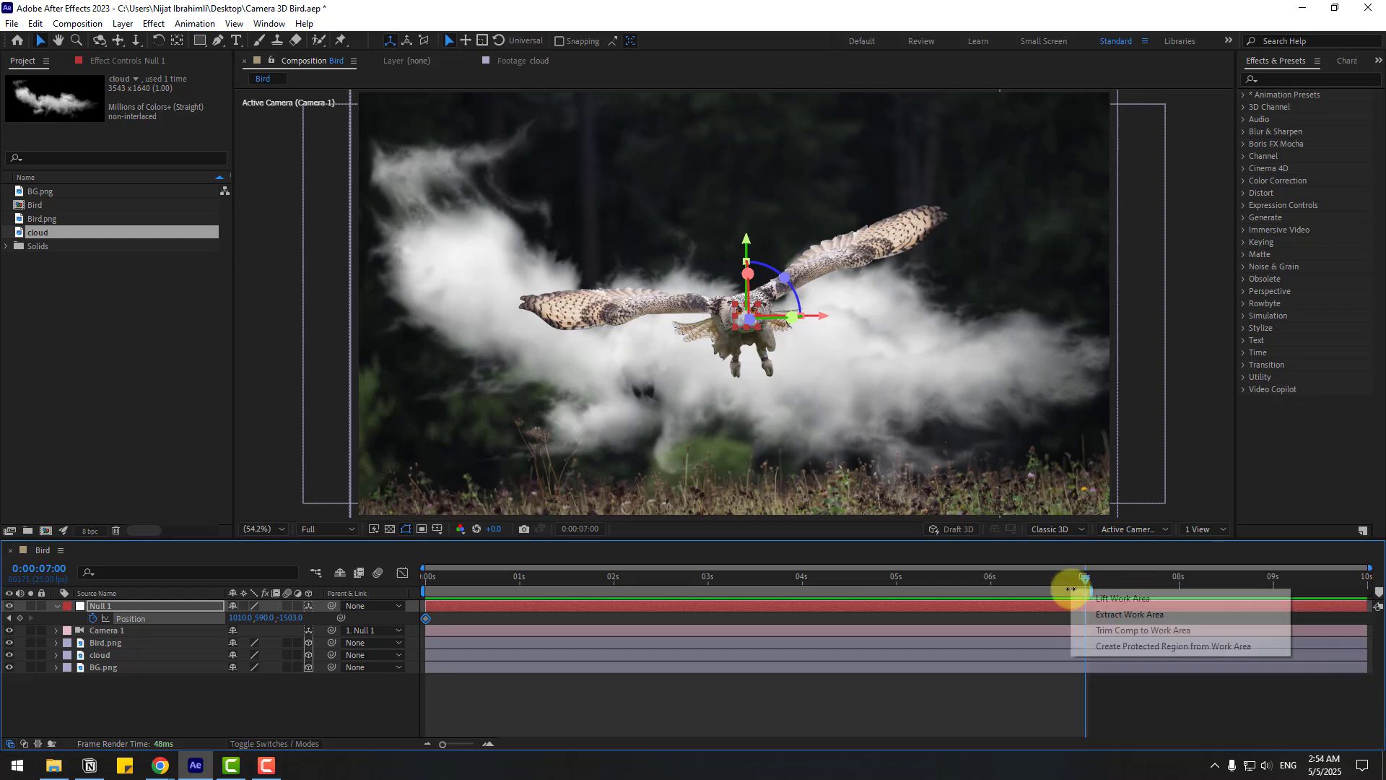
left_click(1195, 633)
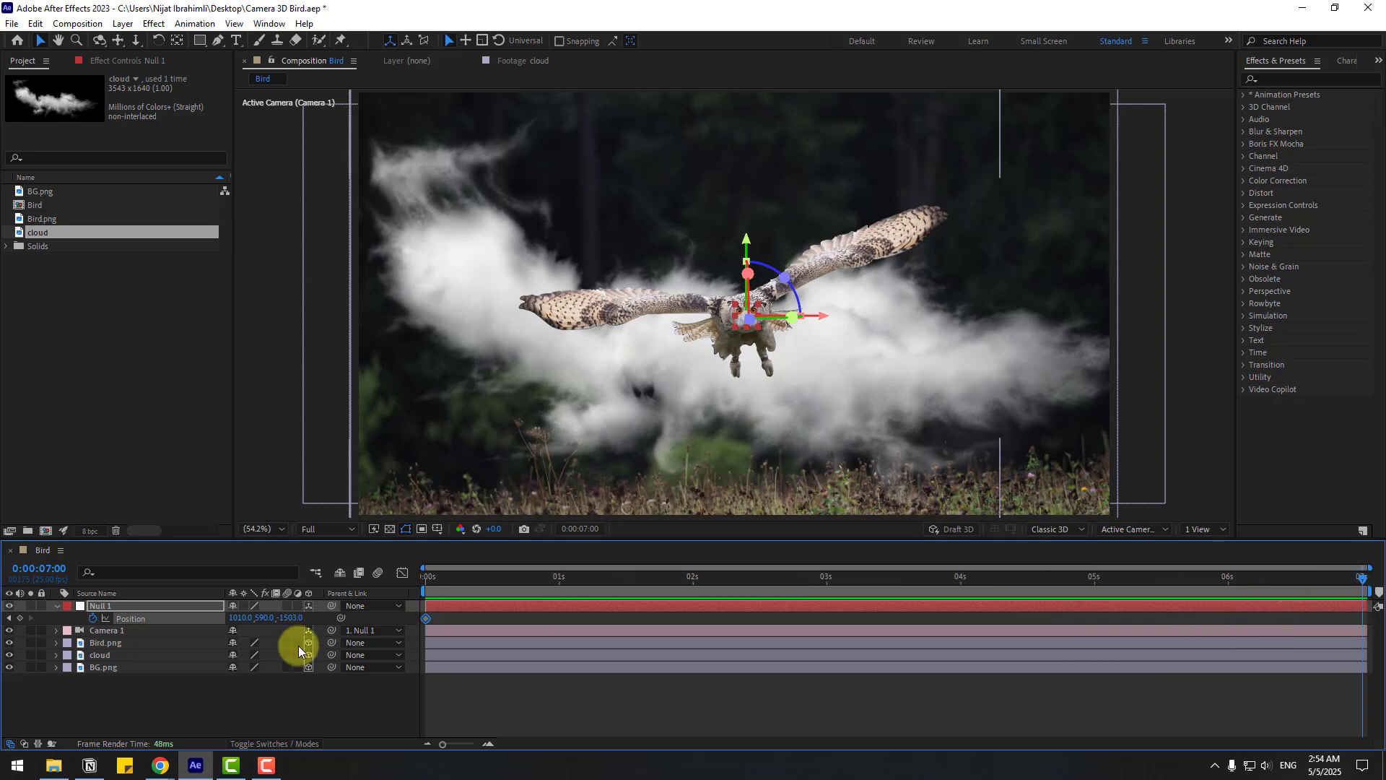
Push the camera toward the owl, Z from -1788 at 0s to -743, and preview.
left_click_drag(300, 618, 649, 549)
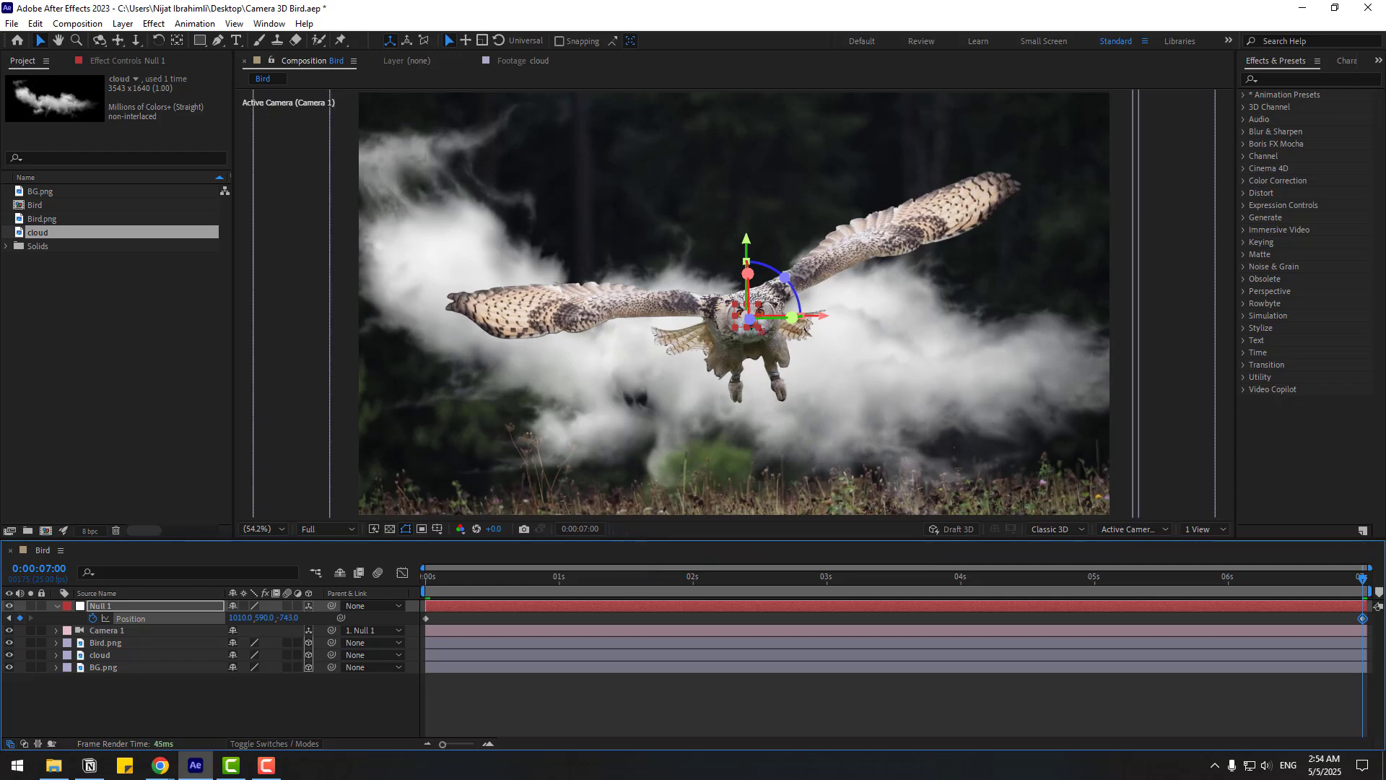
left_click_drag(1336, 582, 91, 590)
key("space")
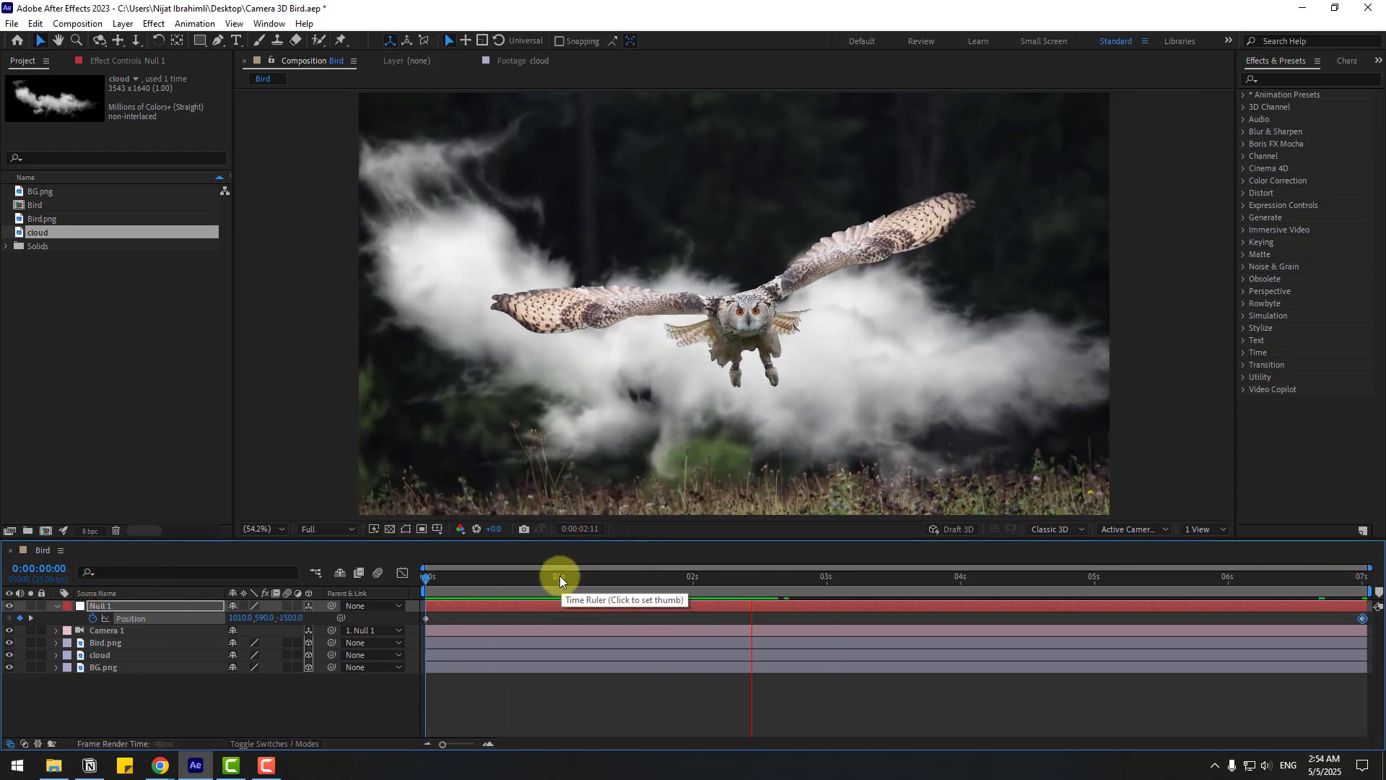
key("space")
left_click_drag(1231, 579, 433, 655)
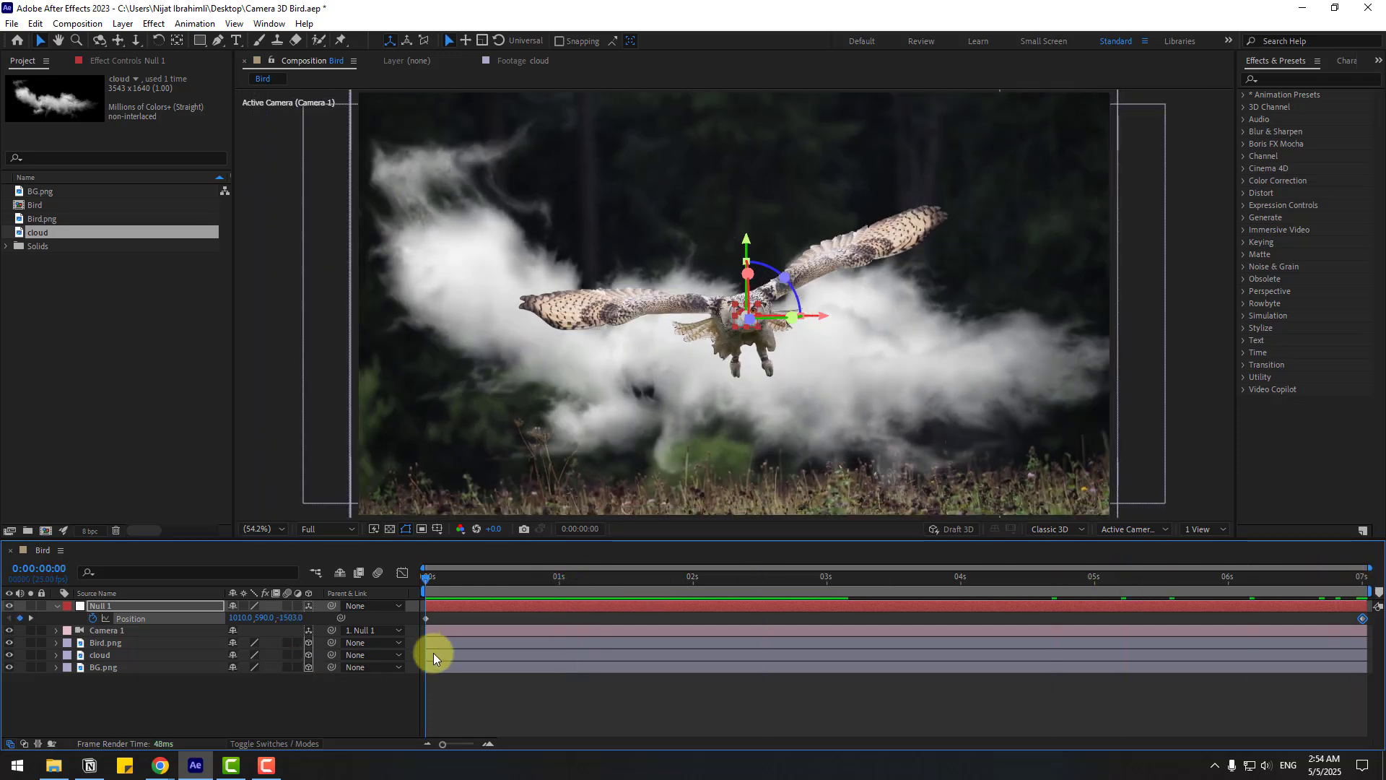
left_click(427, 618)
left_click_drag(292, 625, 118, 653)
key("space")
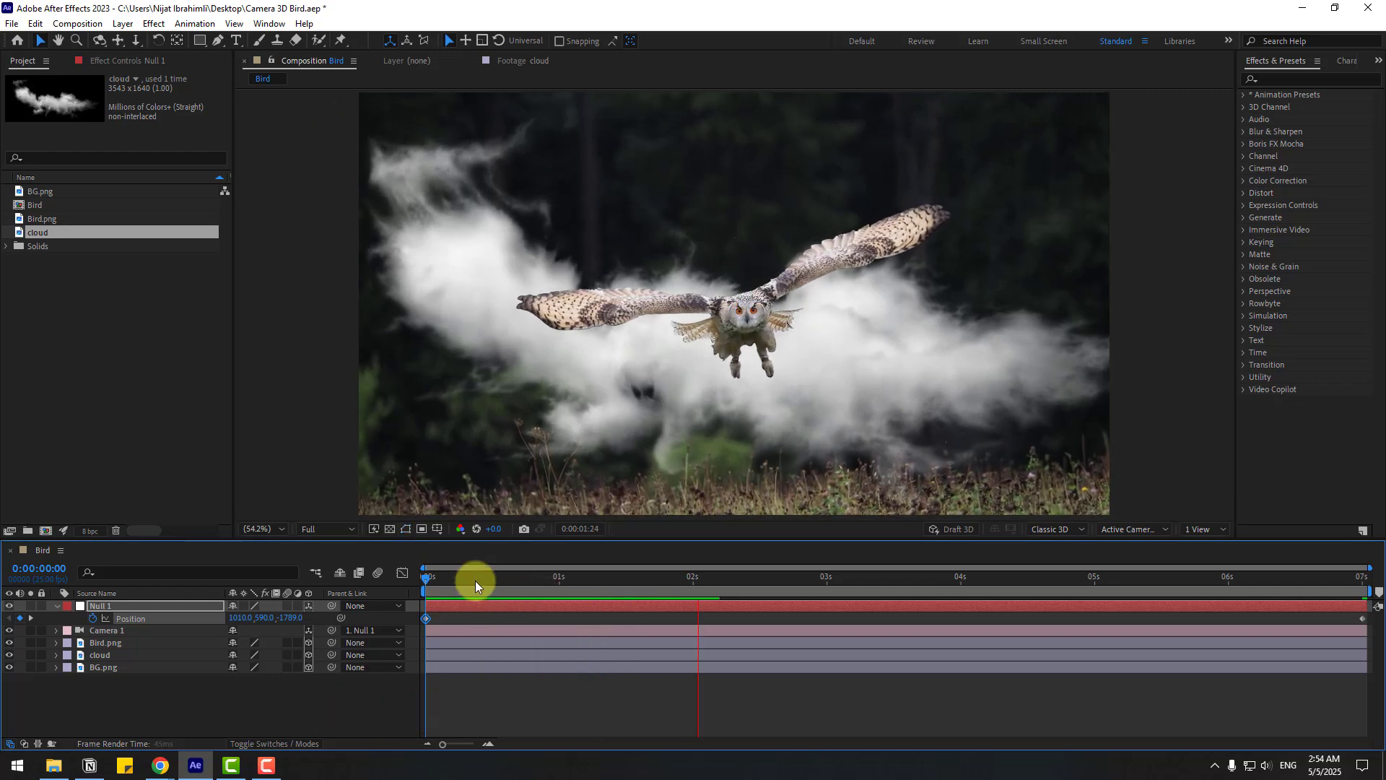
key("space")
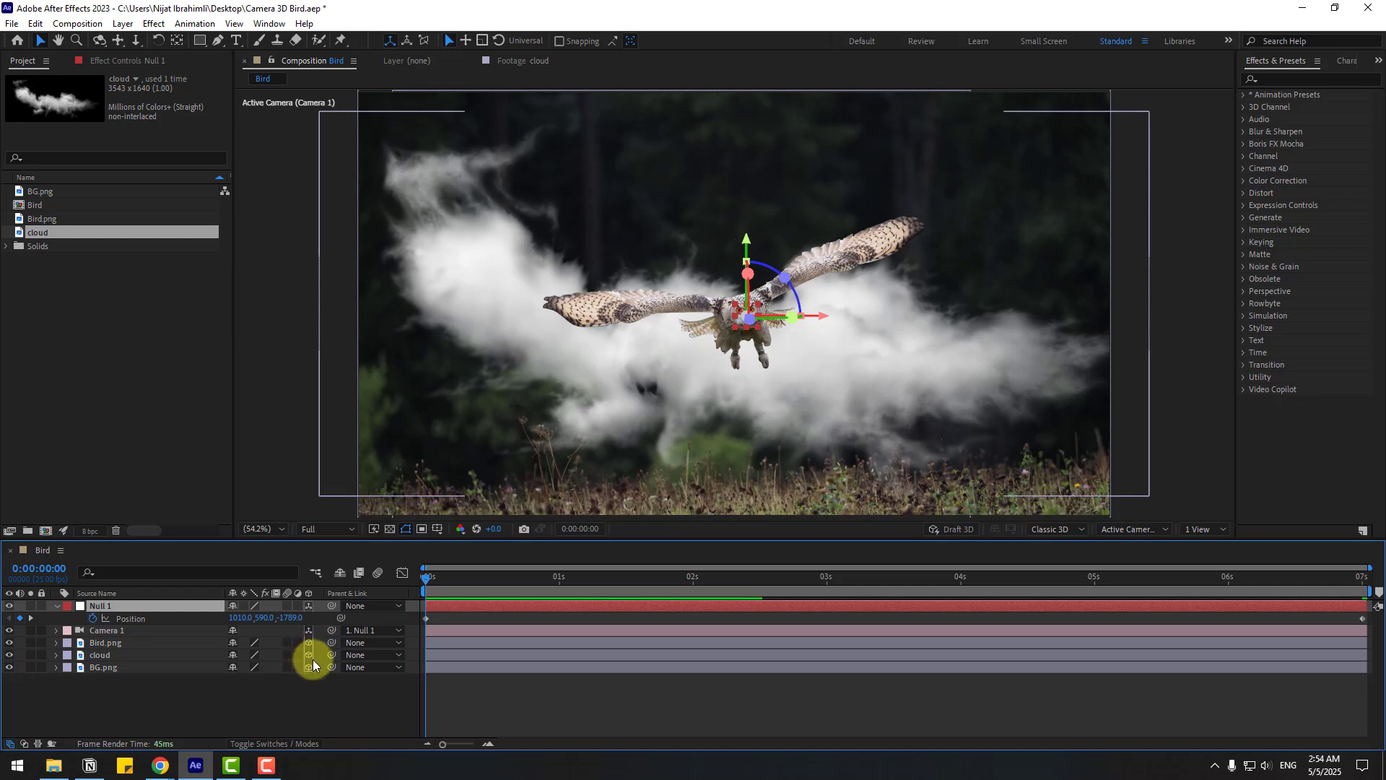
Keyframe Null 1's X, Y, Z Rotation from 0s to 5°, -3°, -3° at 7s, then preview.
key("shift+r")
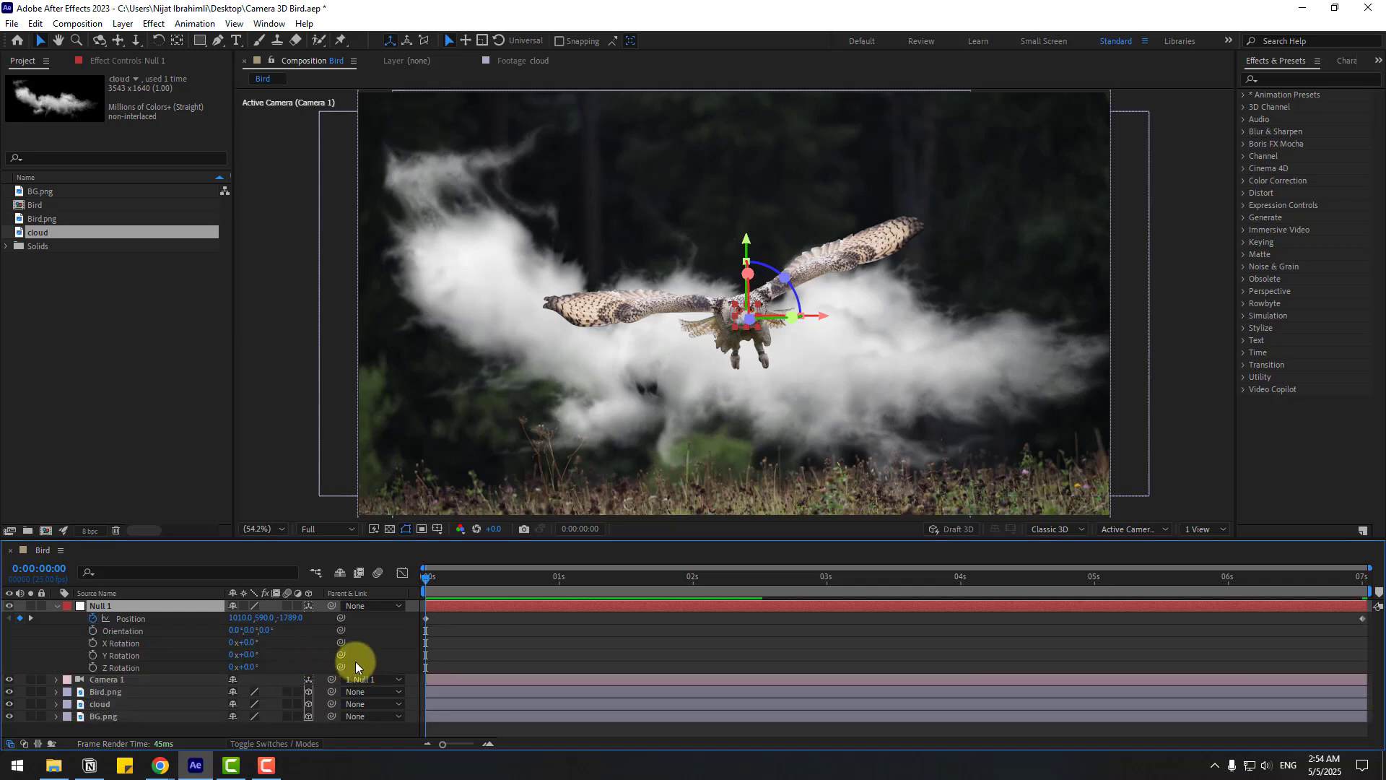
left_click(93, 642)
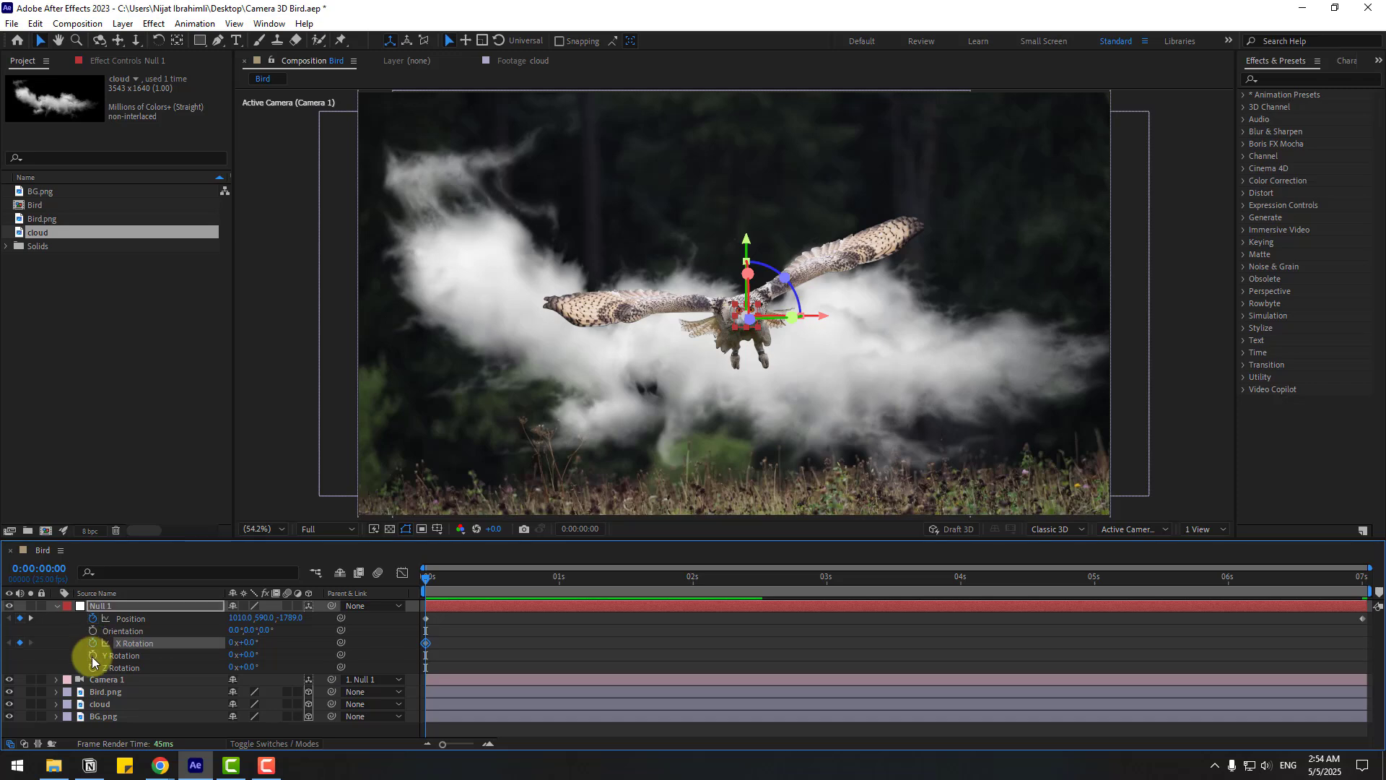
left_click(92, 655)
left_click(92, 666)
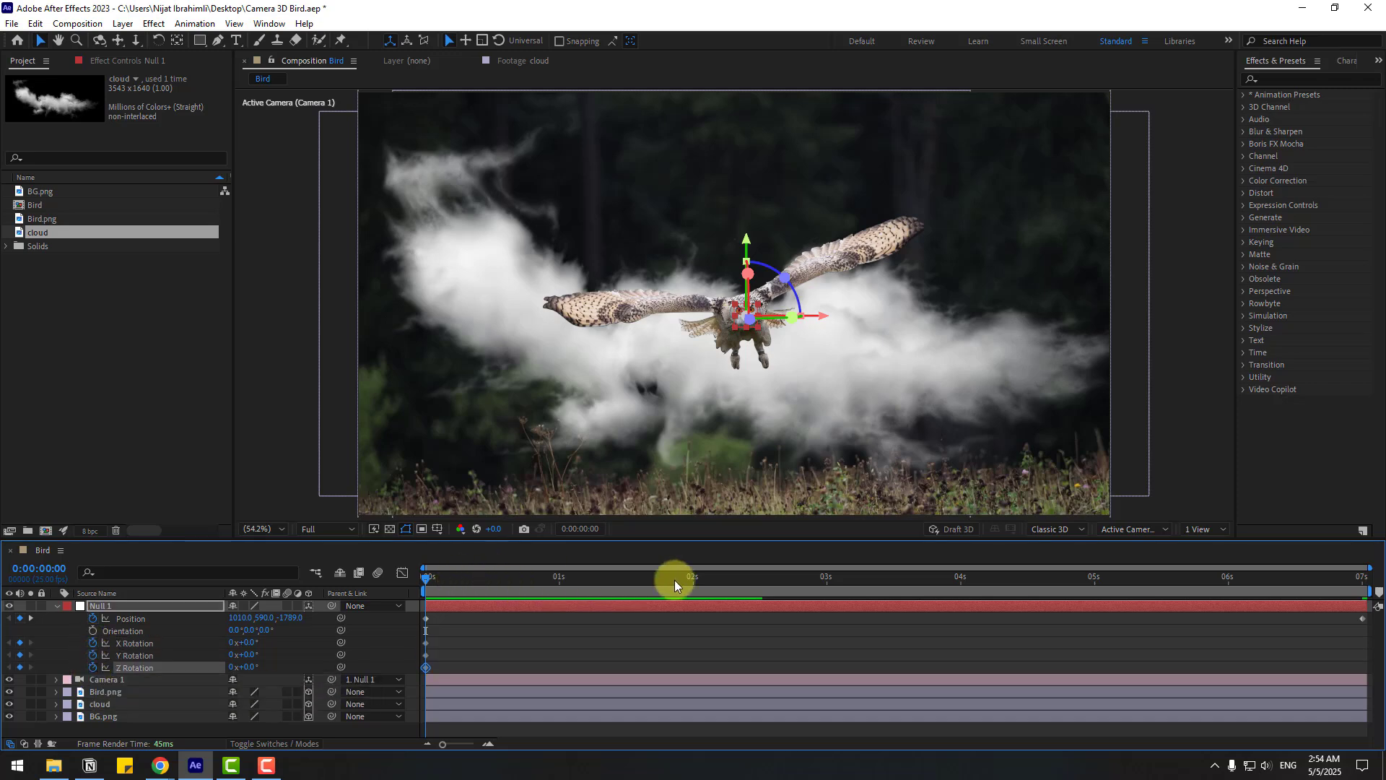
left_click_drag(674, 578, 1357, 570)
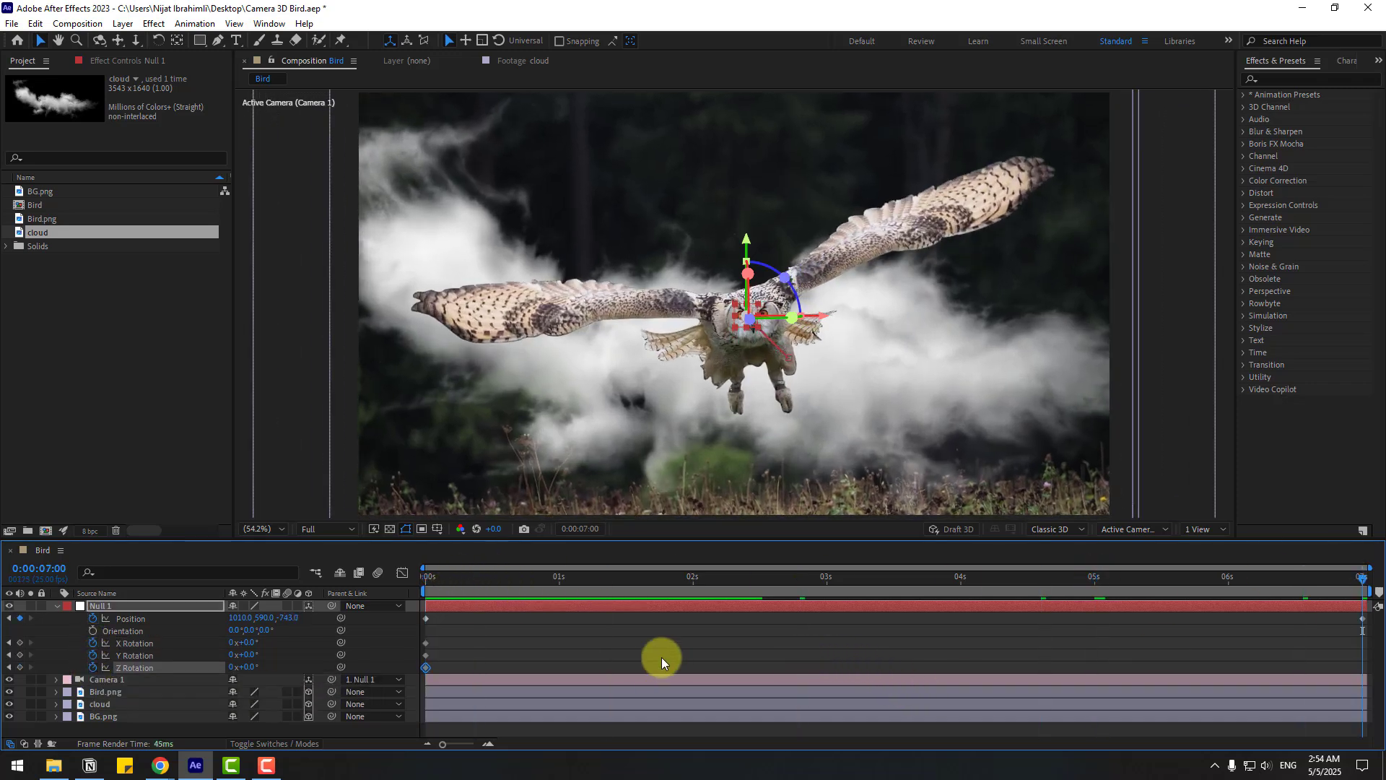
left_click(661, 657)
mouse_move(254, 643)
left_mouse_down()
mouse_move(286, 662)
mouse_move(248, 660)
left_mouse_up()
left_click(260, 666)
left_click(265, 667)
left_click(1017, 626)
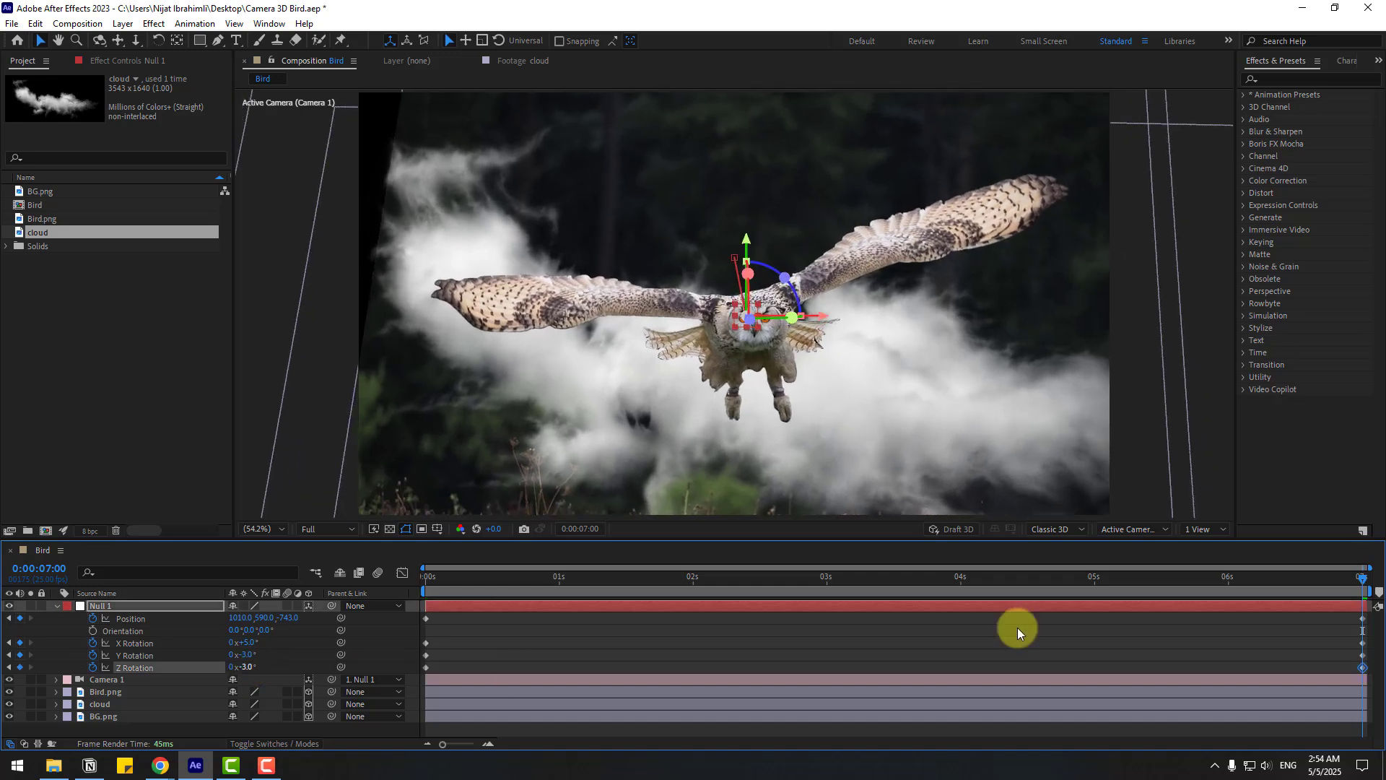
key("space")
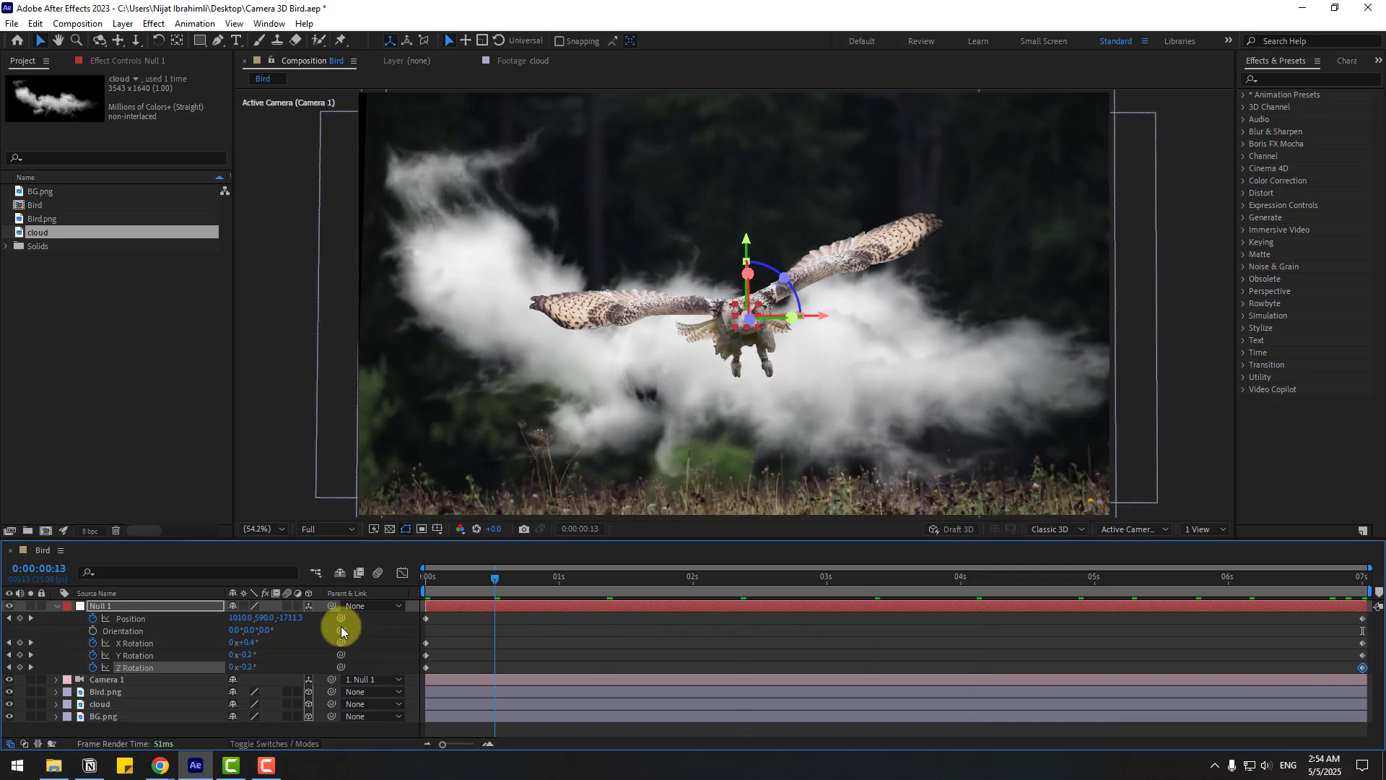
Enlarge the forest background layer to about 3279% scale.
key("space")
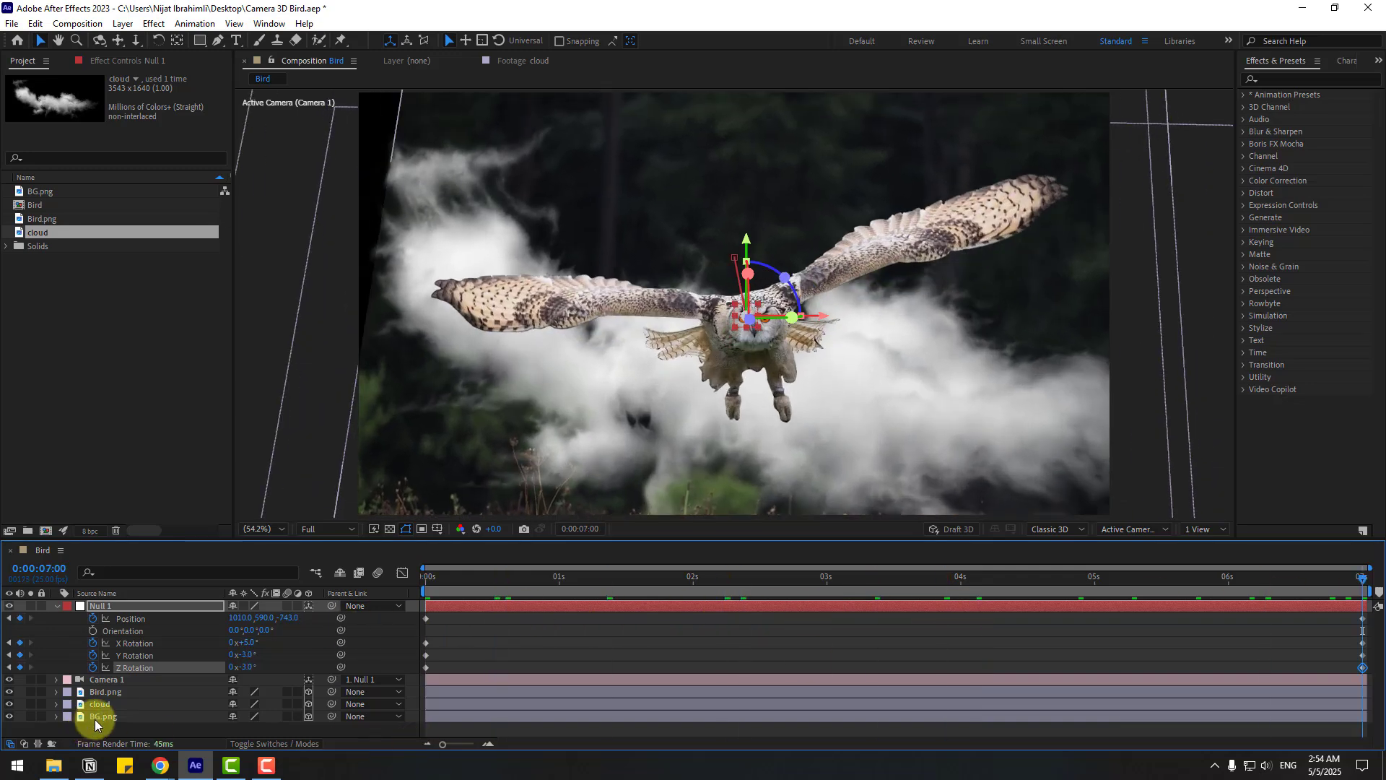
left_click(130, 716)
key("s")
left_click_drag(248, 727, 531, 673)
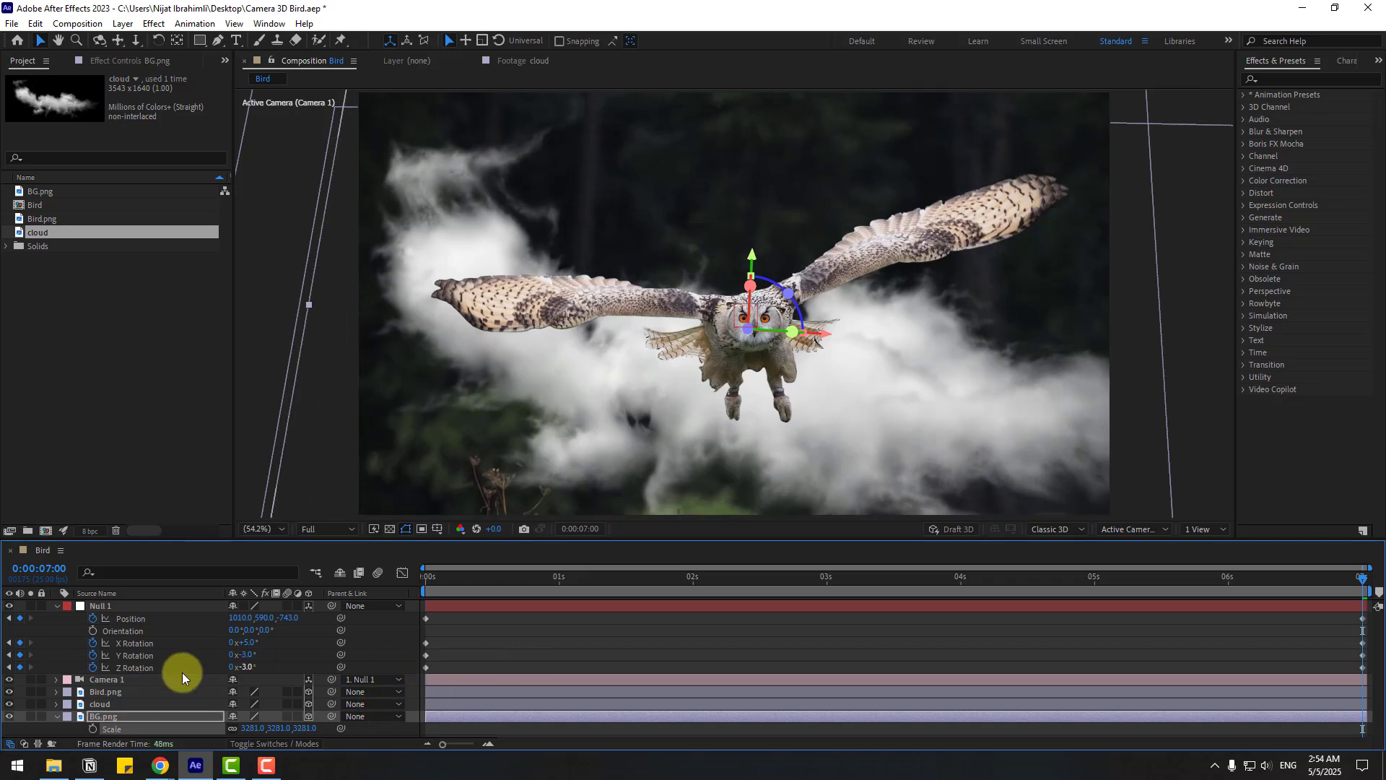
left_click(56, 716)
Scale the cloud layer to 830% and move it up and left in frame.
left_click(154, 703)
key("s")
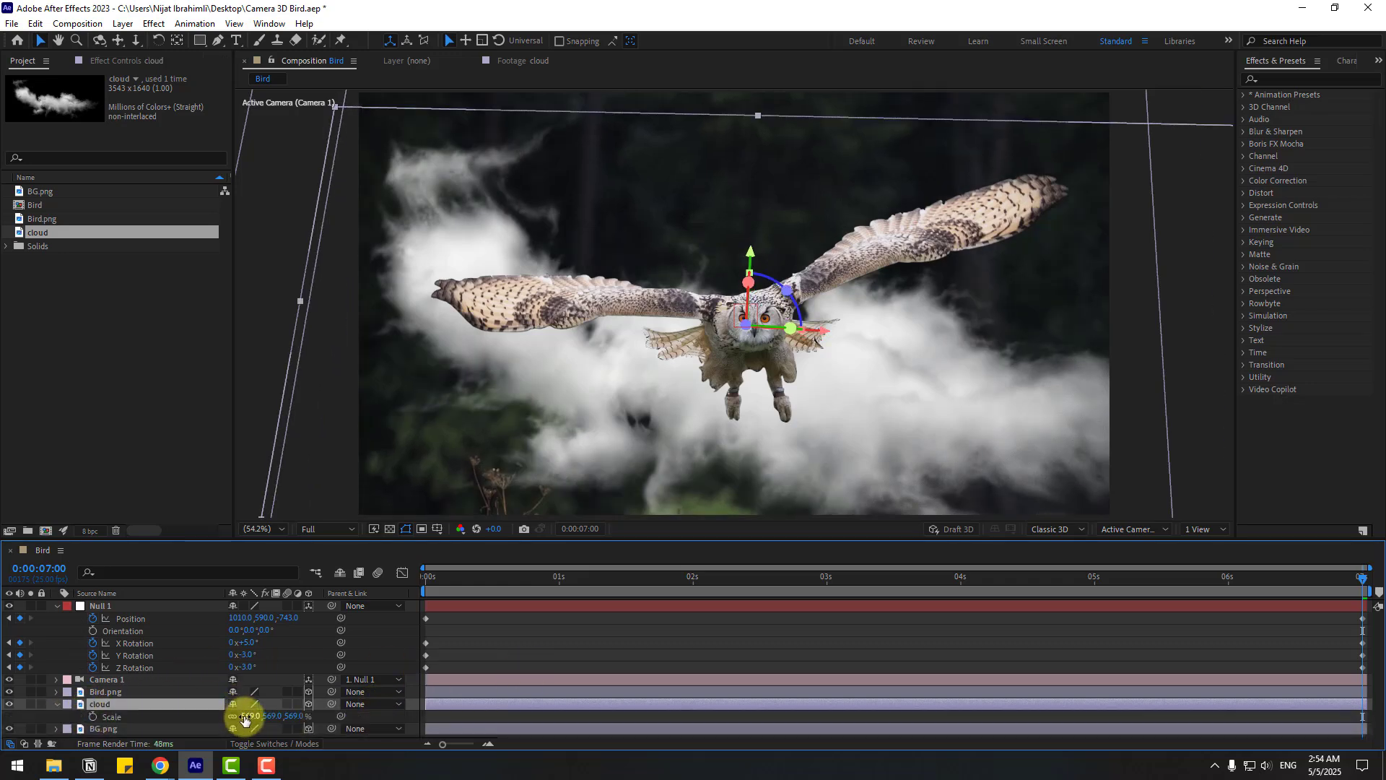
left_click_drag(245, 716, 408, 679)
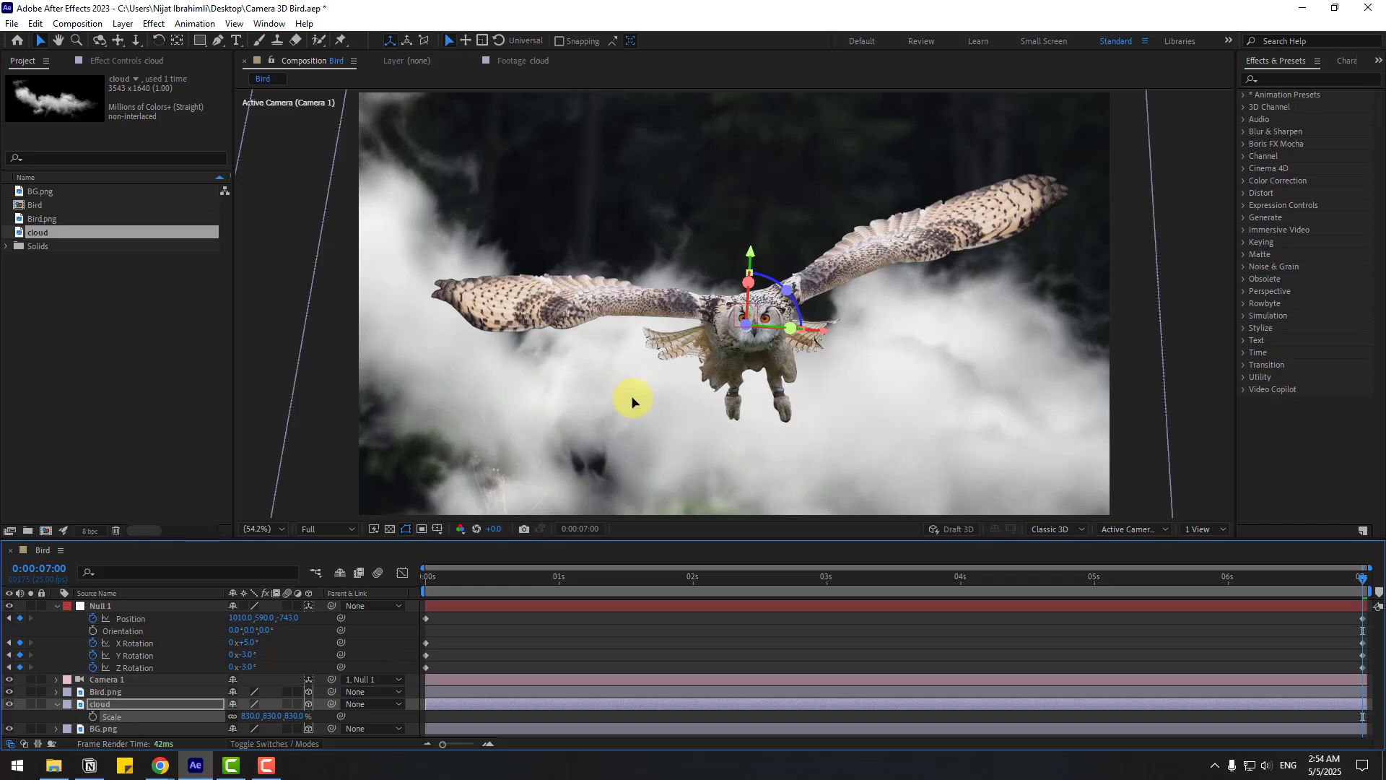
left_click_drag(632, 401, 617, 371)
Preview the animation from the first frame and save the project.
left_click_drag(1319, 577, 269, 625)
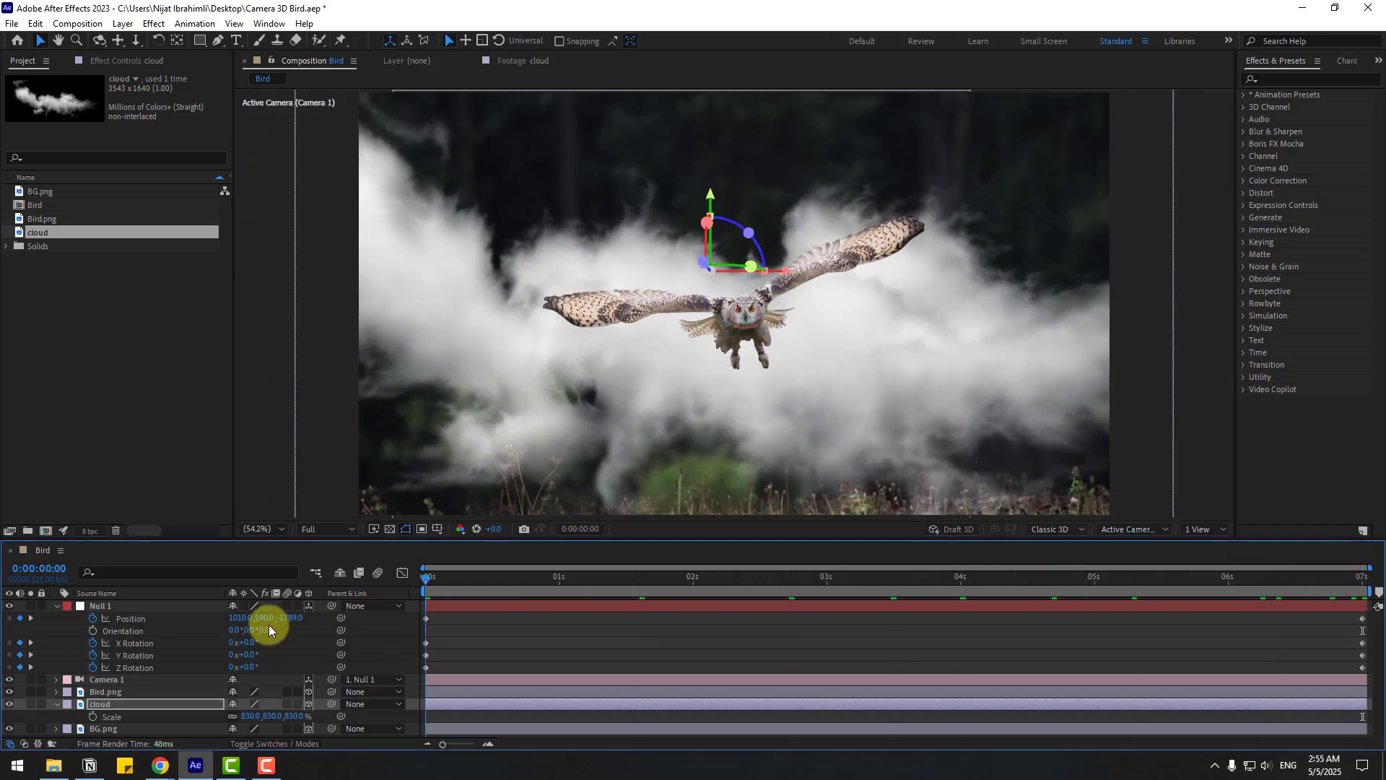
left_click(52, 705)
key("space")
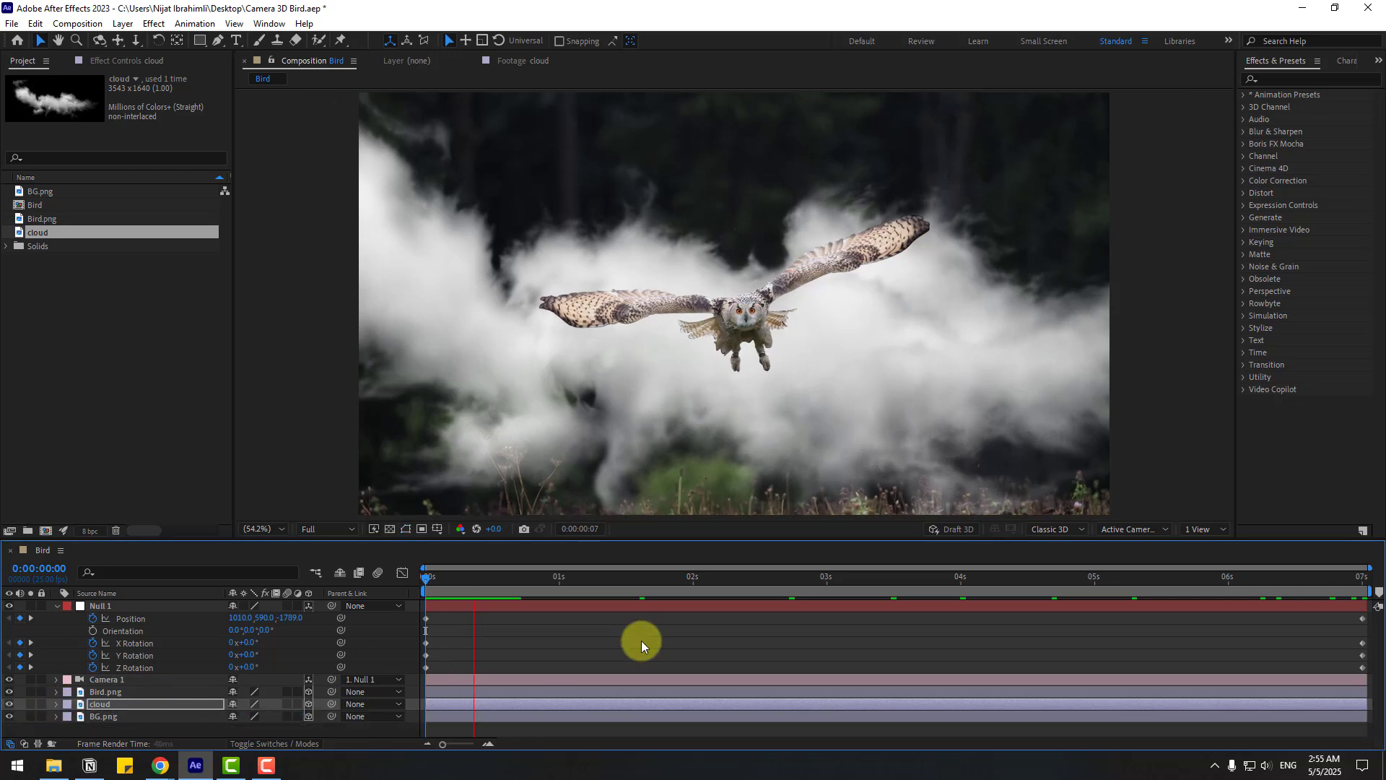
key("space")
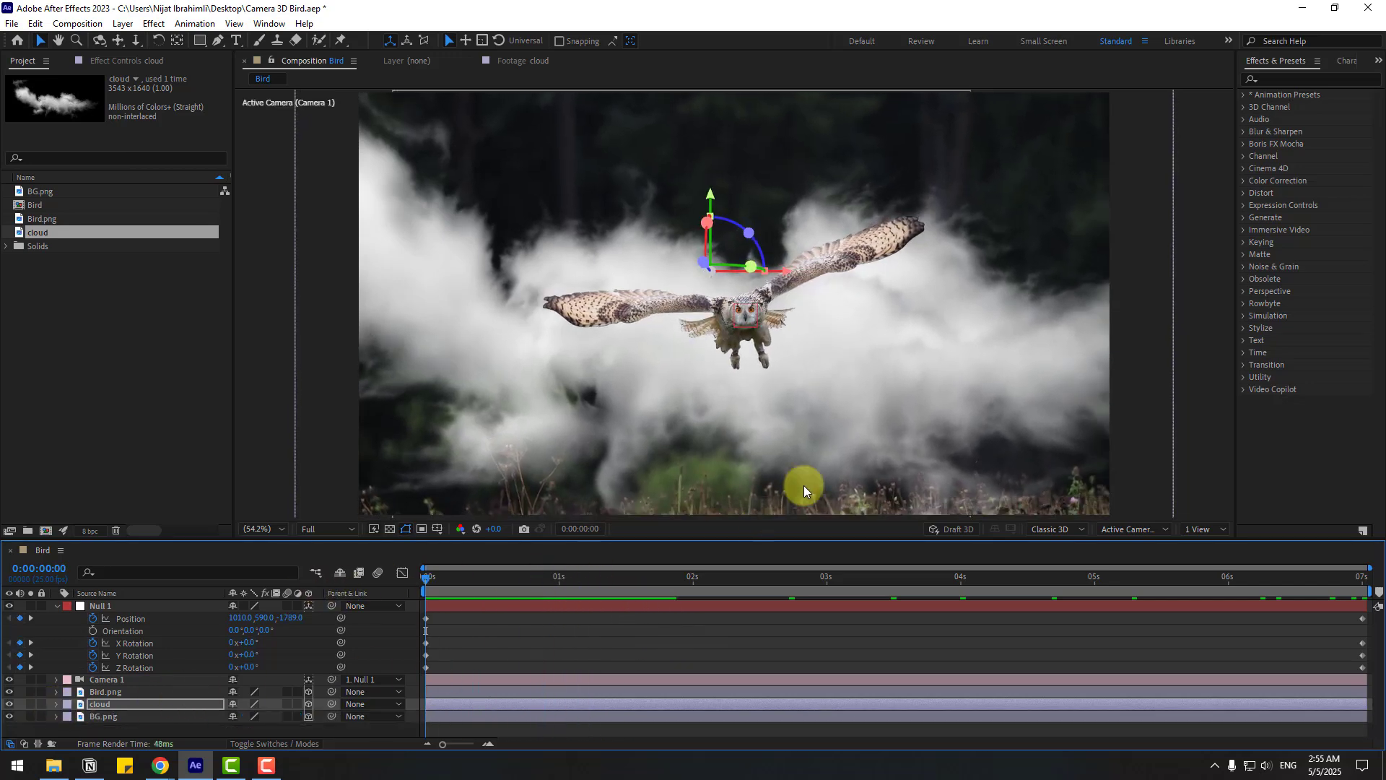
key("ctrl+s")
Scale Bird.png from 247% to 302% and save the project.
left_click(104, 691)
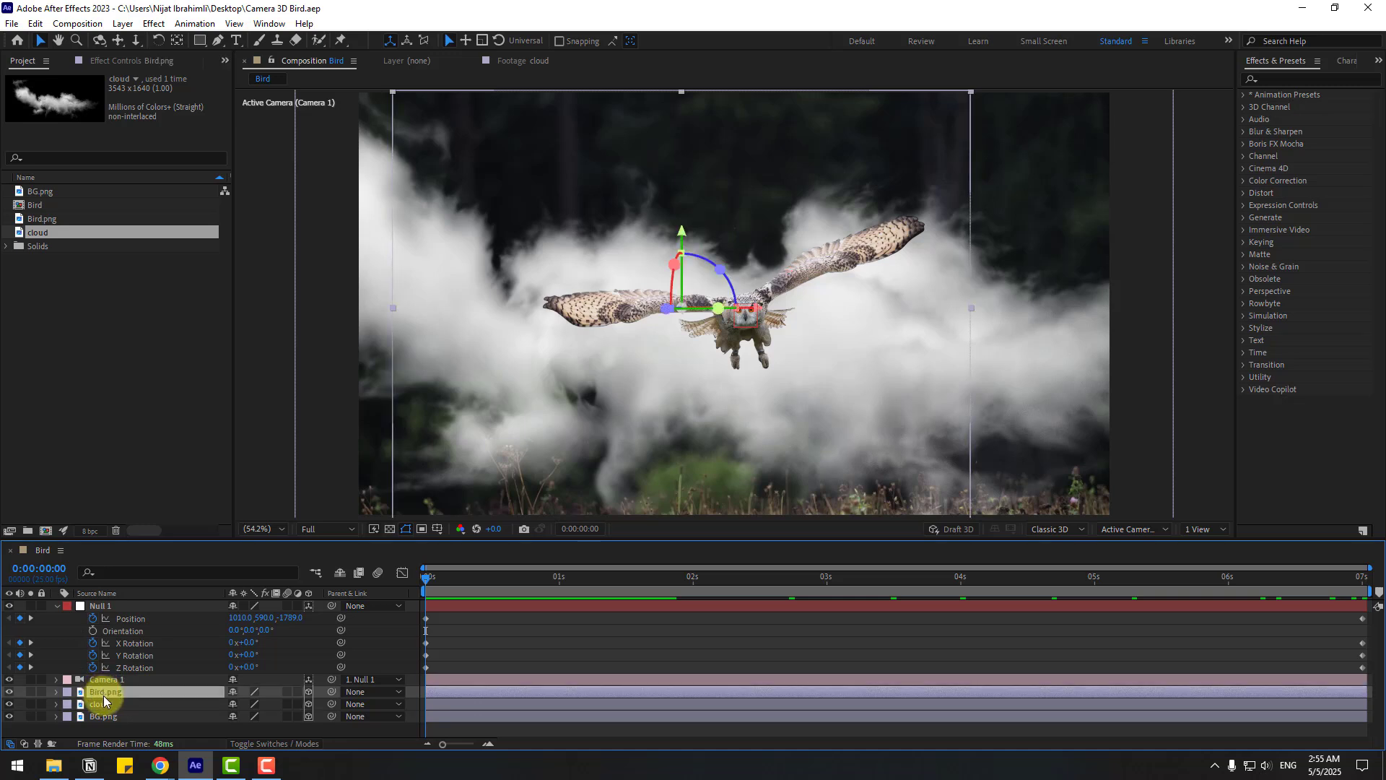
key("s")
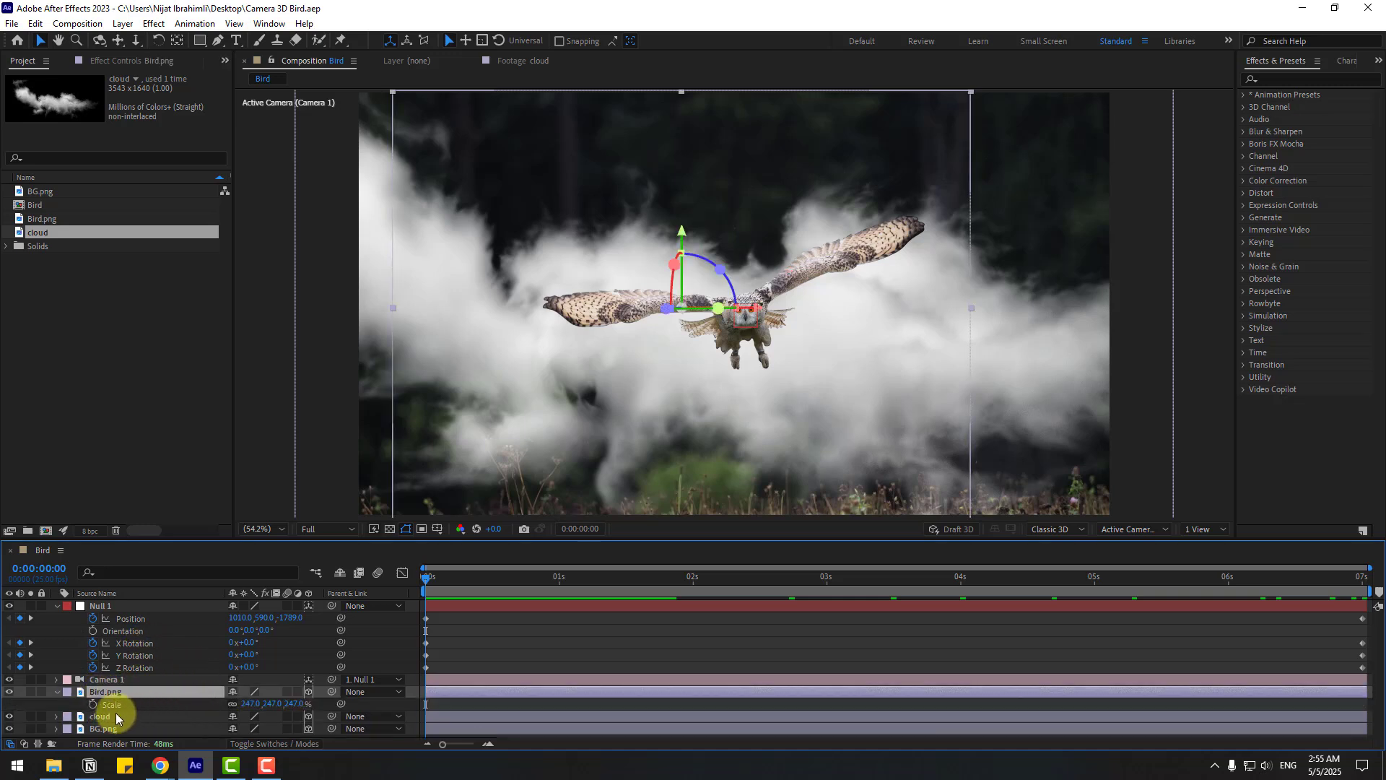
left_click_drag(251, 708, 282, 696)
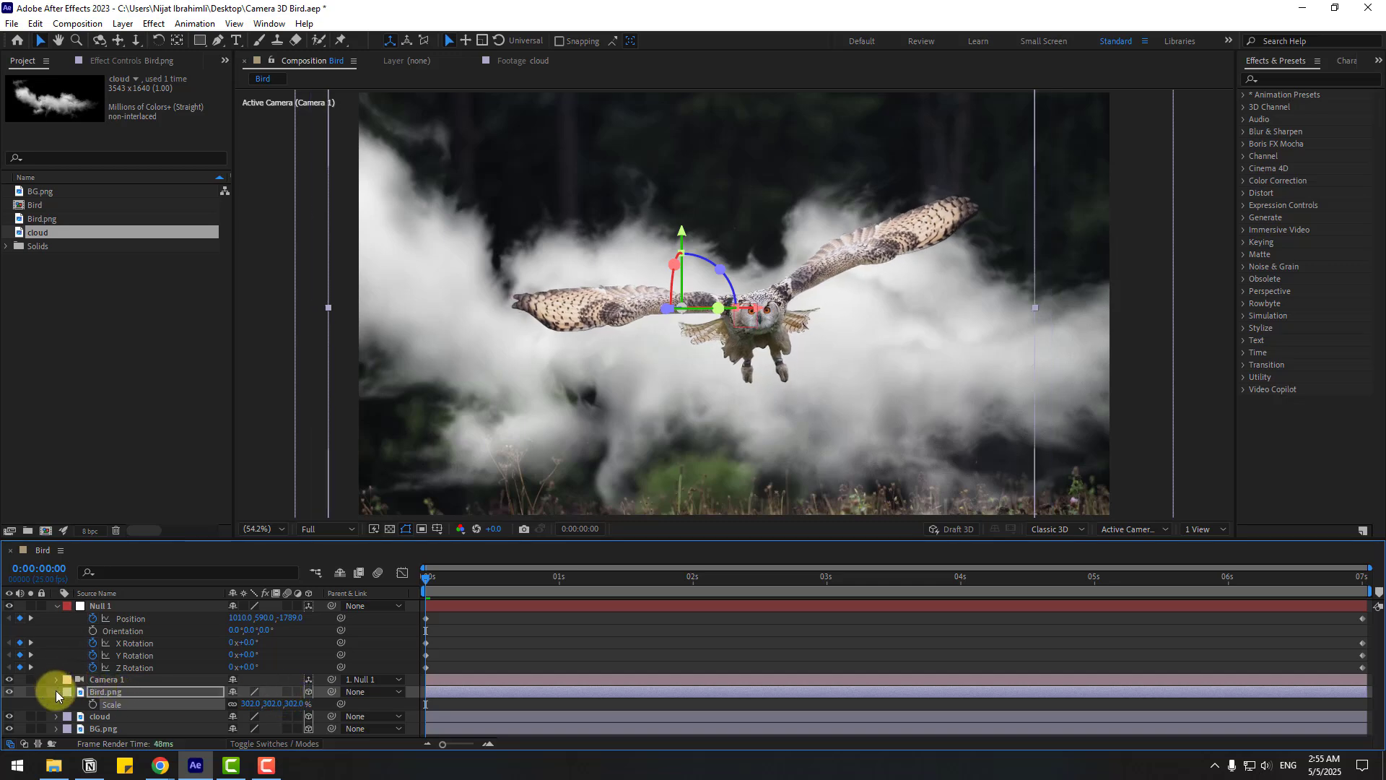
left_click(56, 691)
key("ctrl+s")
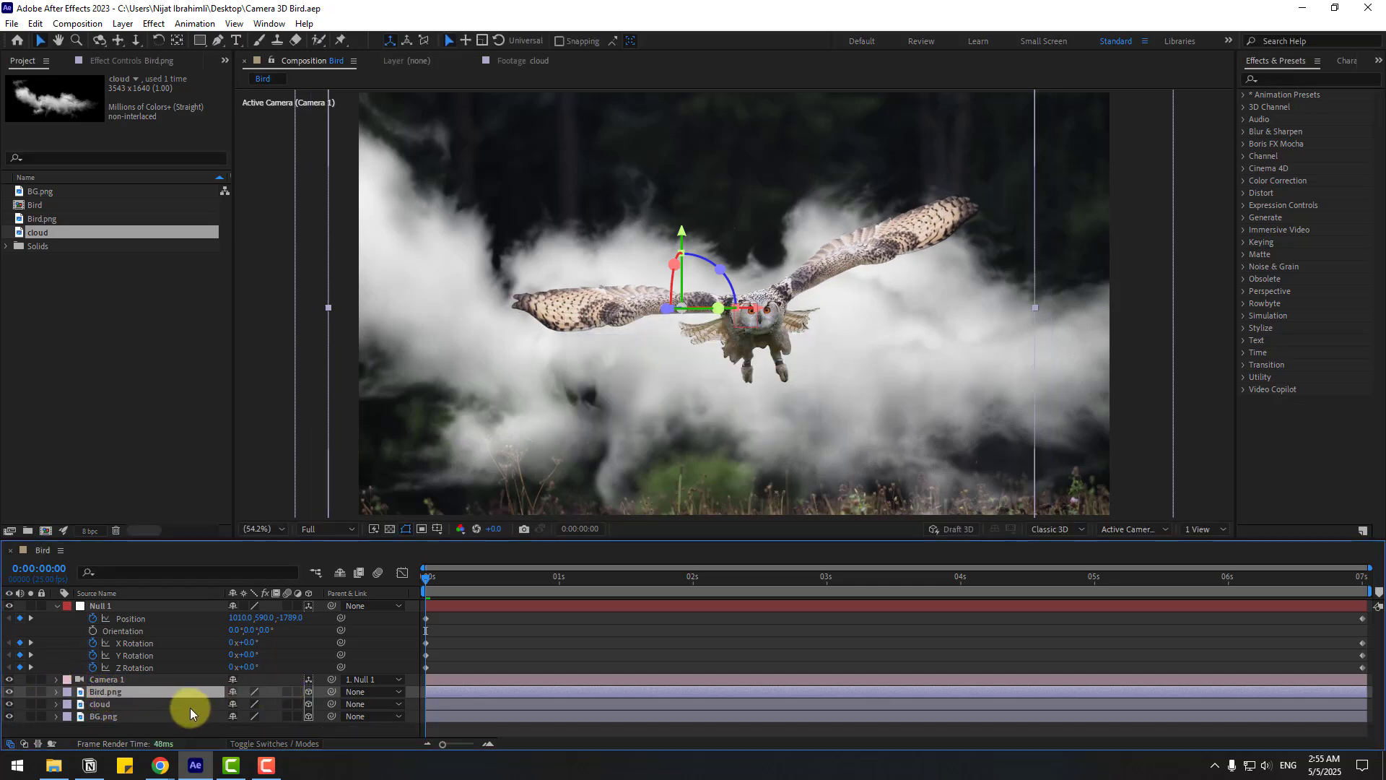
Keyframe the owl's Position X from 619.1 at 0s to 259.1 at 7s, then preview.
key("p")
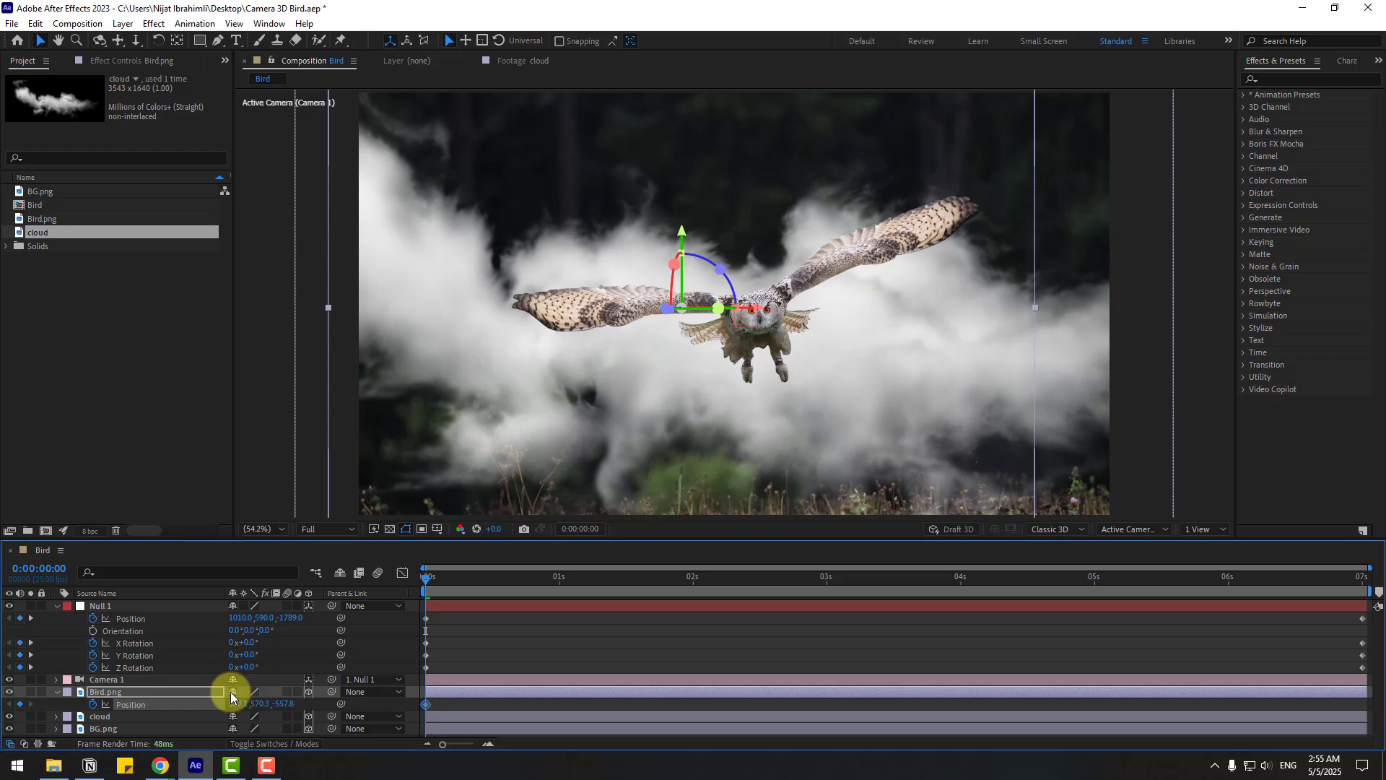
left_click_drag(231, 695, 299, 705)
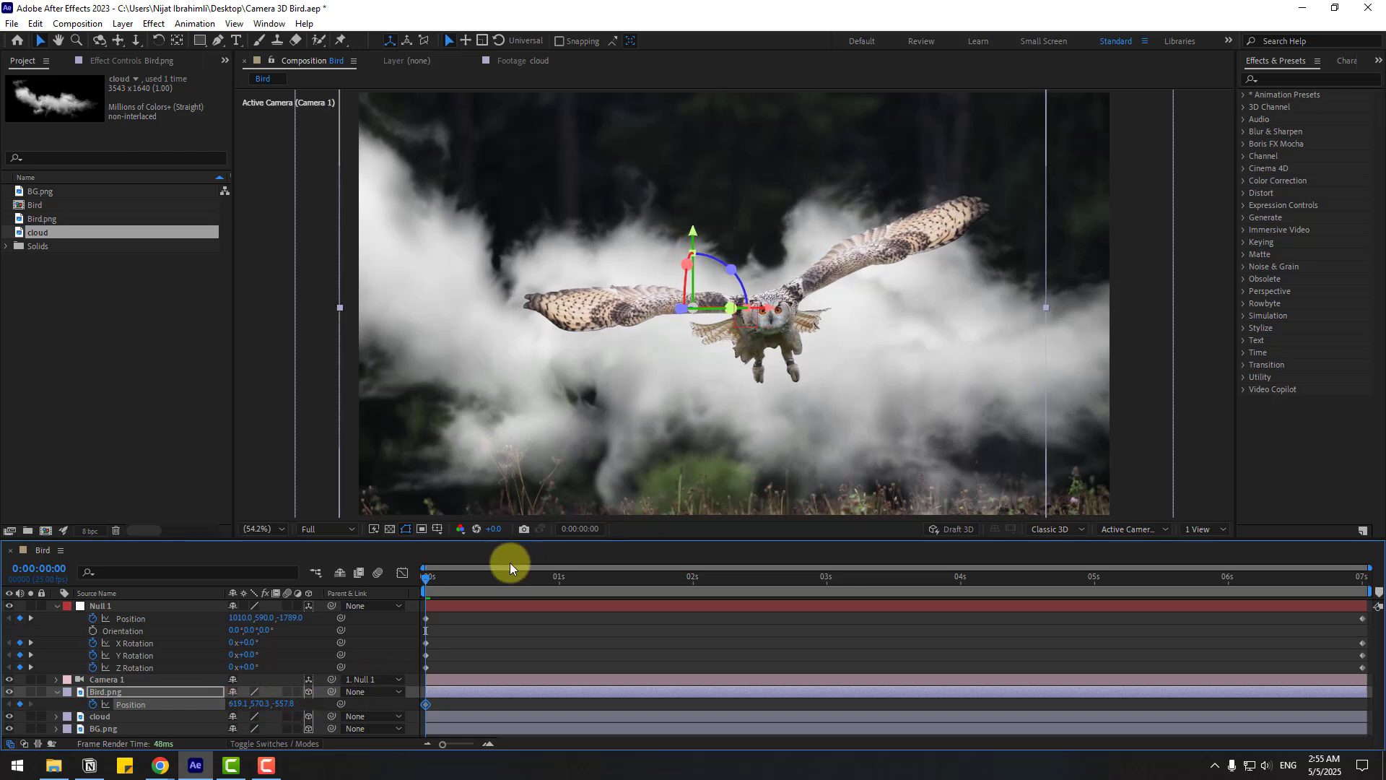
left_click(924, 577)
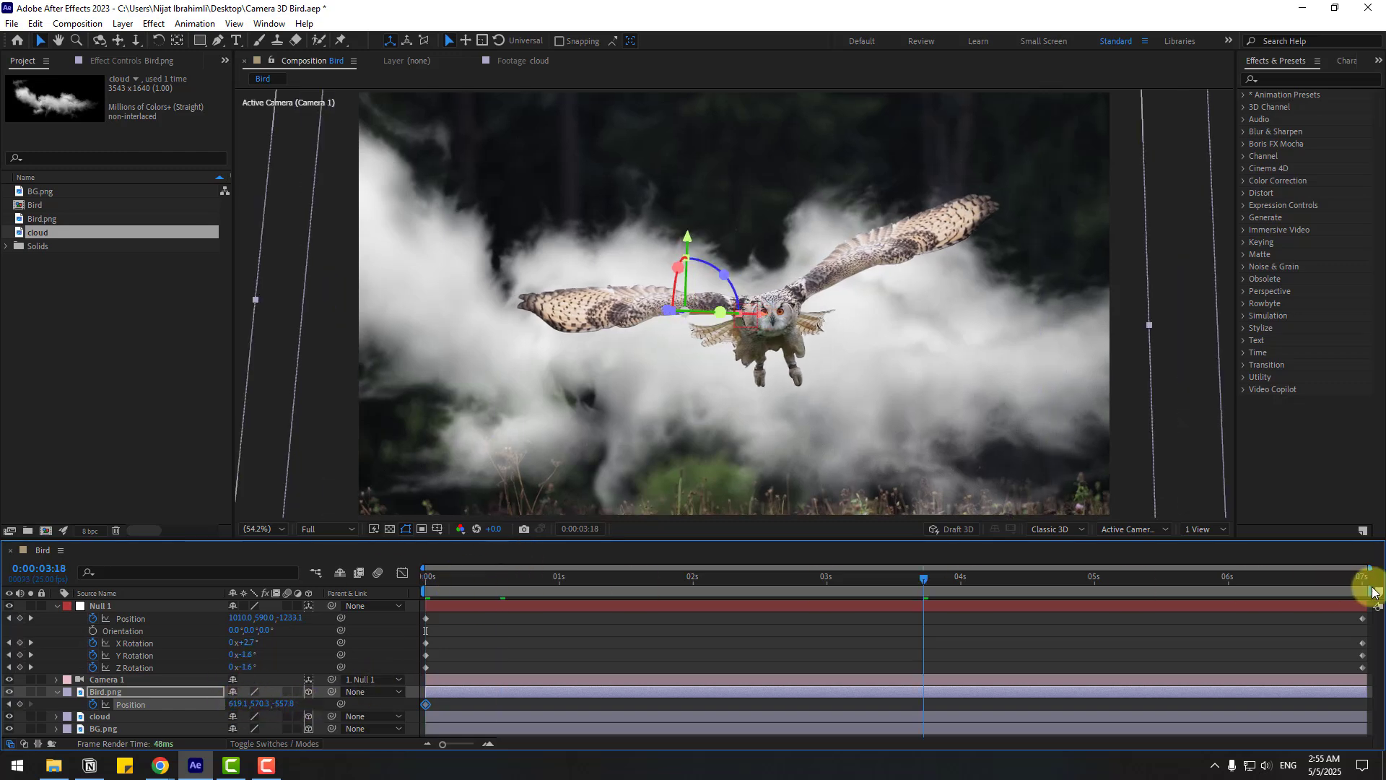
left_click(1374, 591)
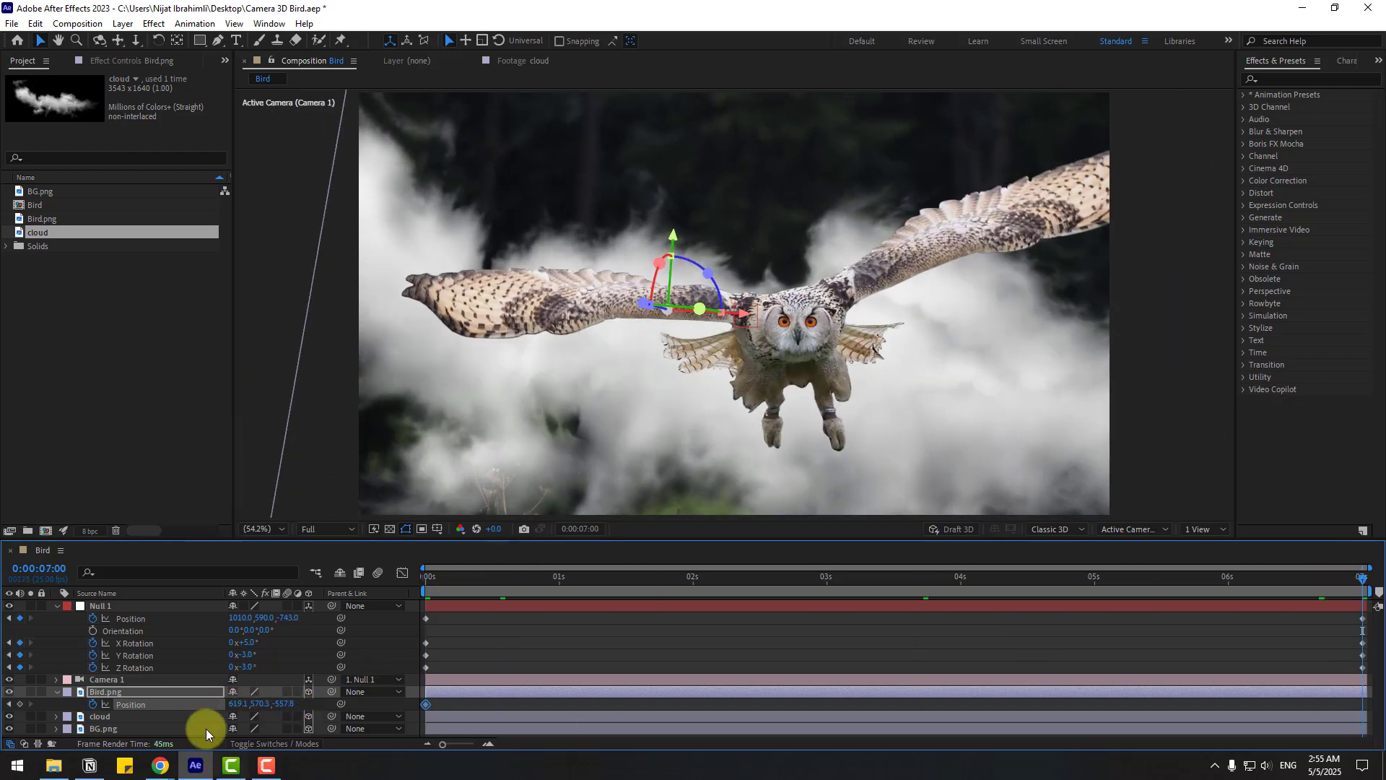
left_click_drag(241, 703, 8, 706)
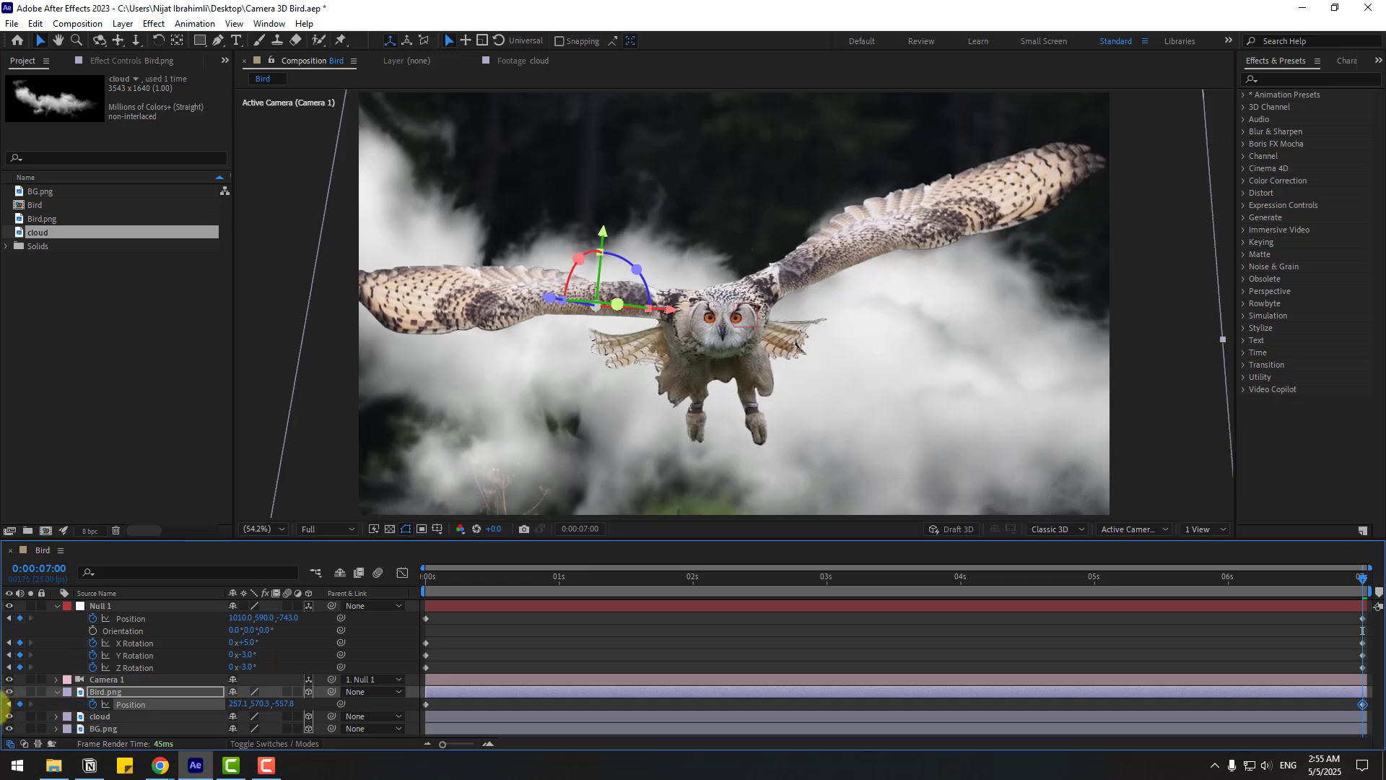
left_click_drag(1293, 585, 192, 639)
key("space")
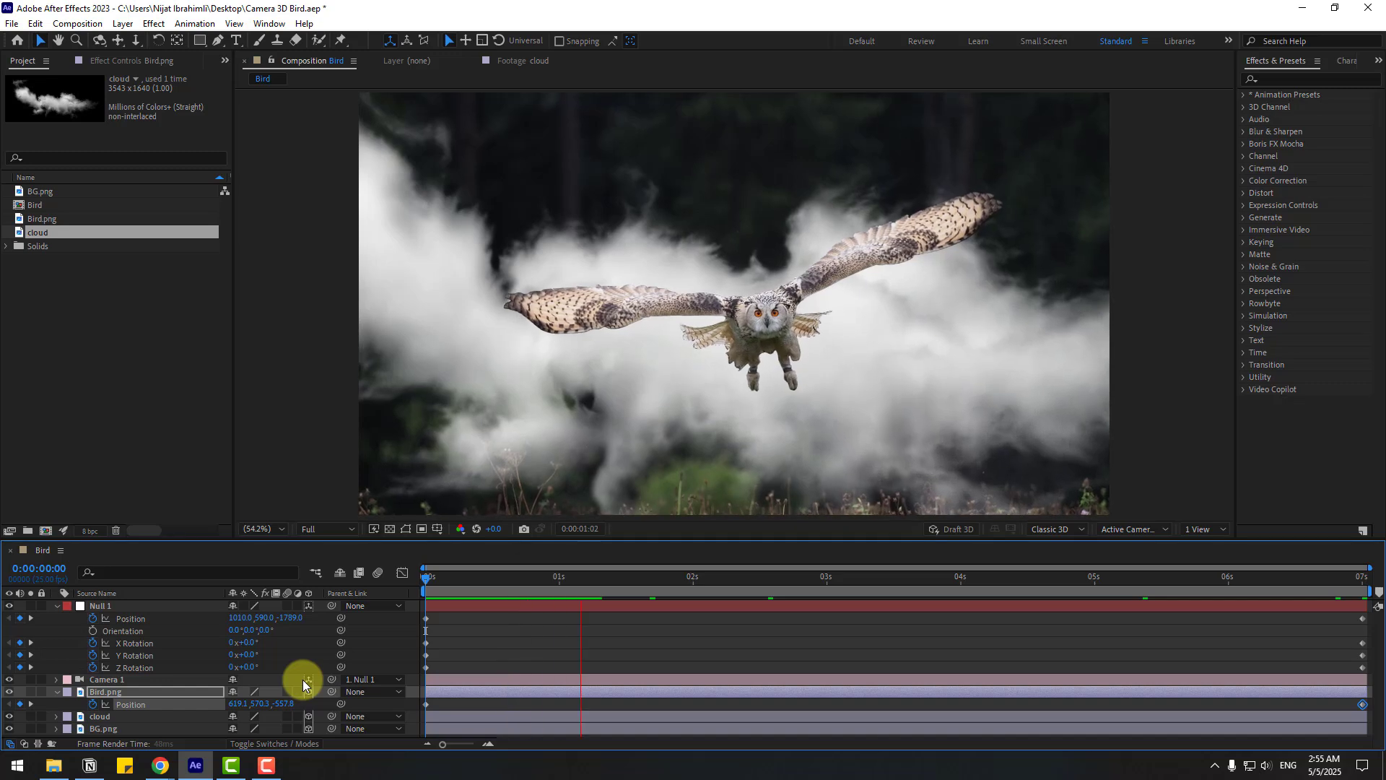
key("space")
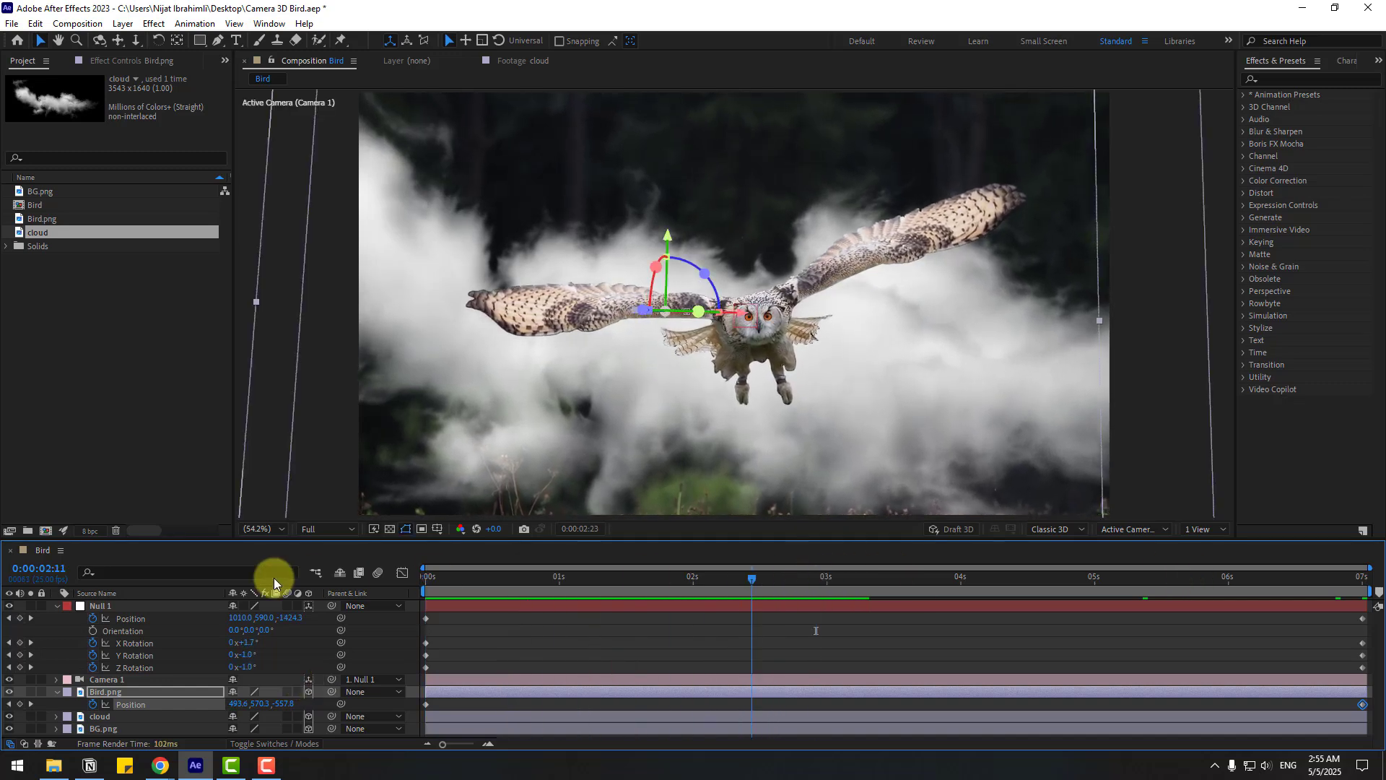
left_click(56, 692)
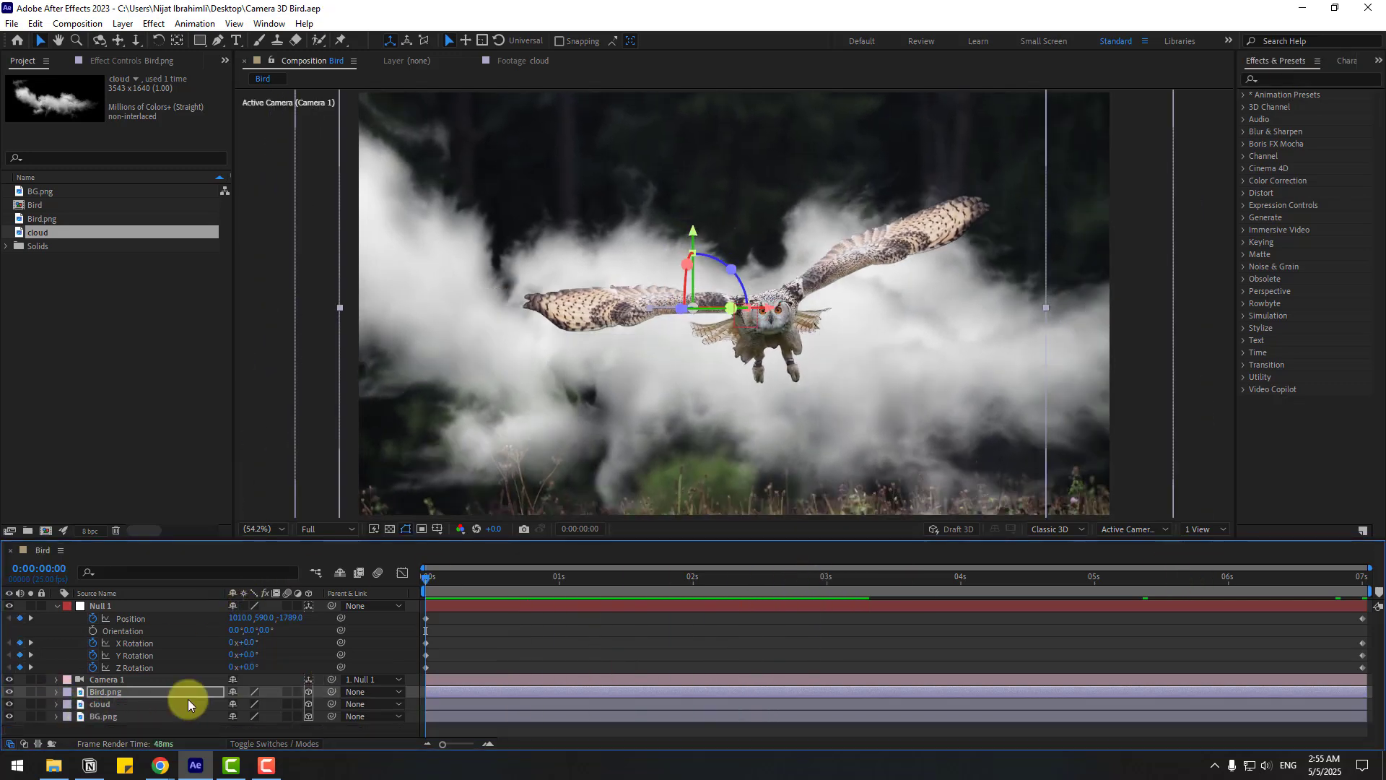
Apply the Tint effect from Effects & Presets to the cloud layer.
left_click(119, 703)
left_click(1301, 76)
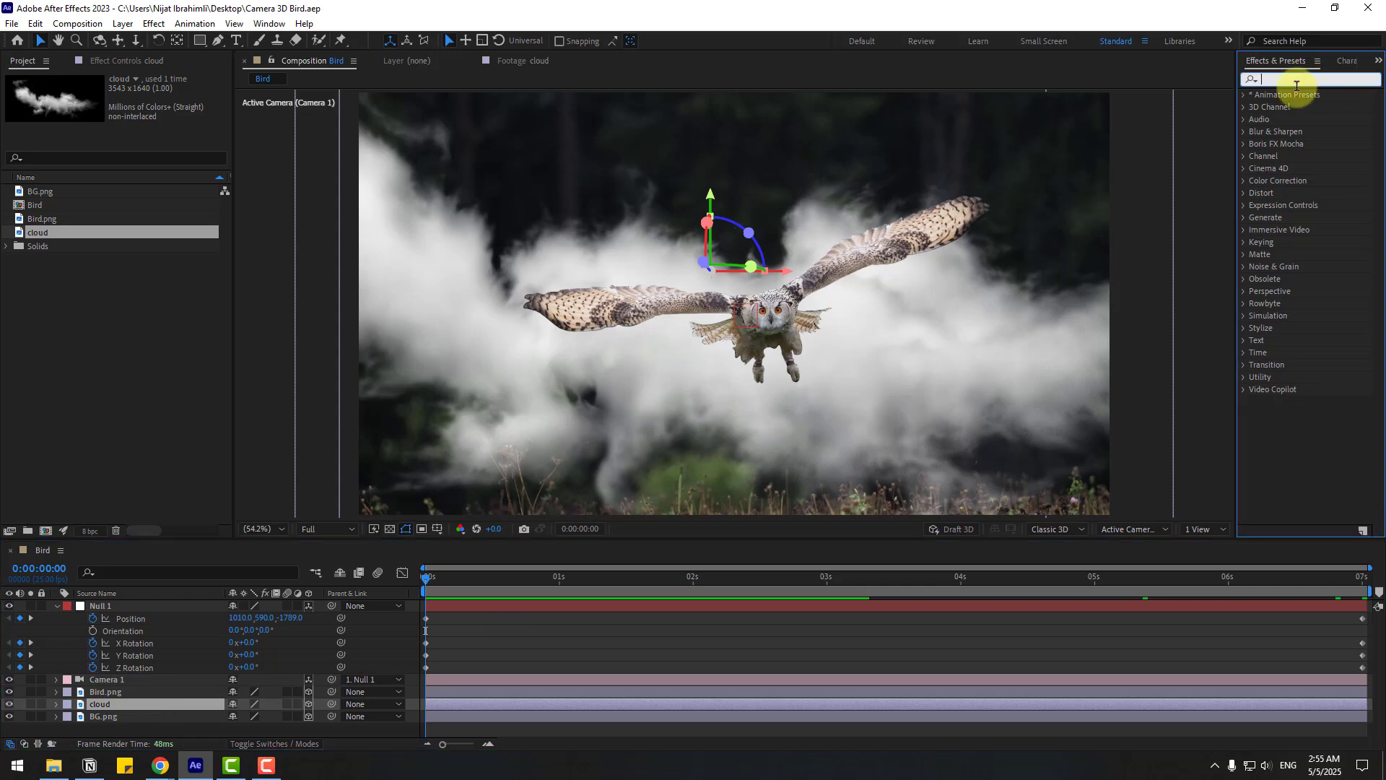
type("tint")
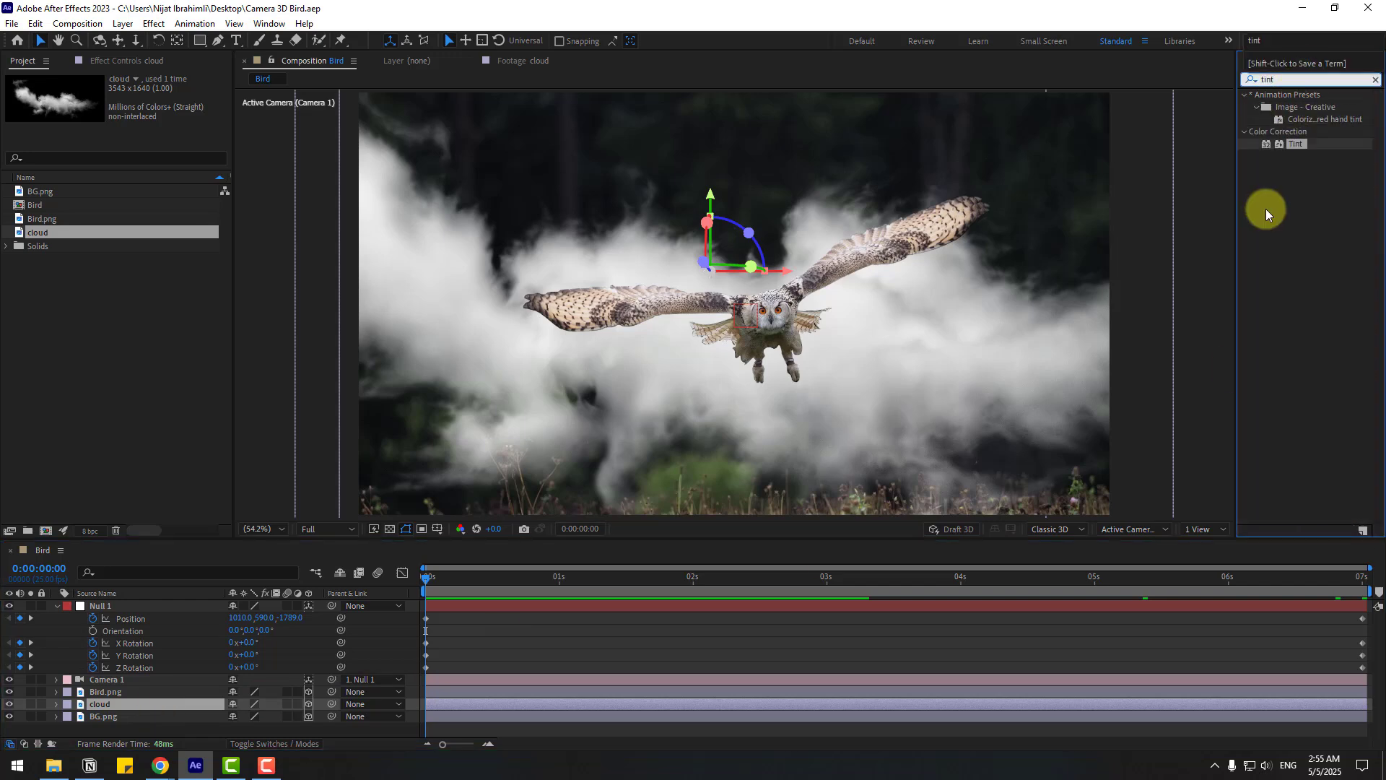
left_click_drag(1296, 144, 104, 704)
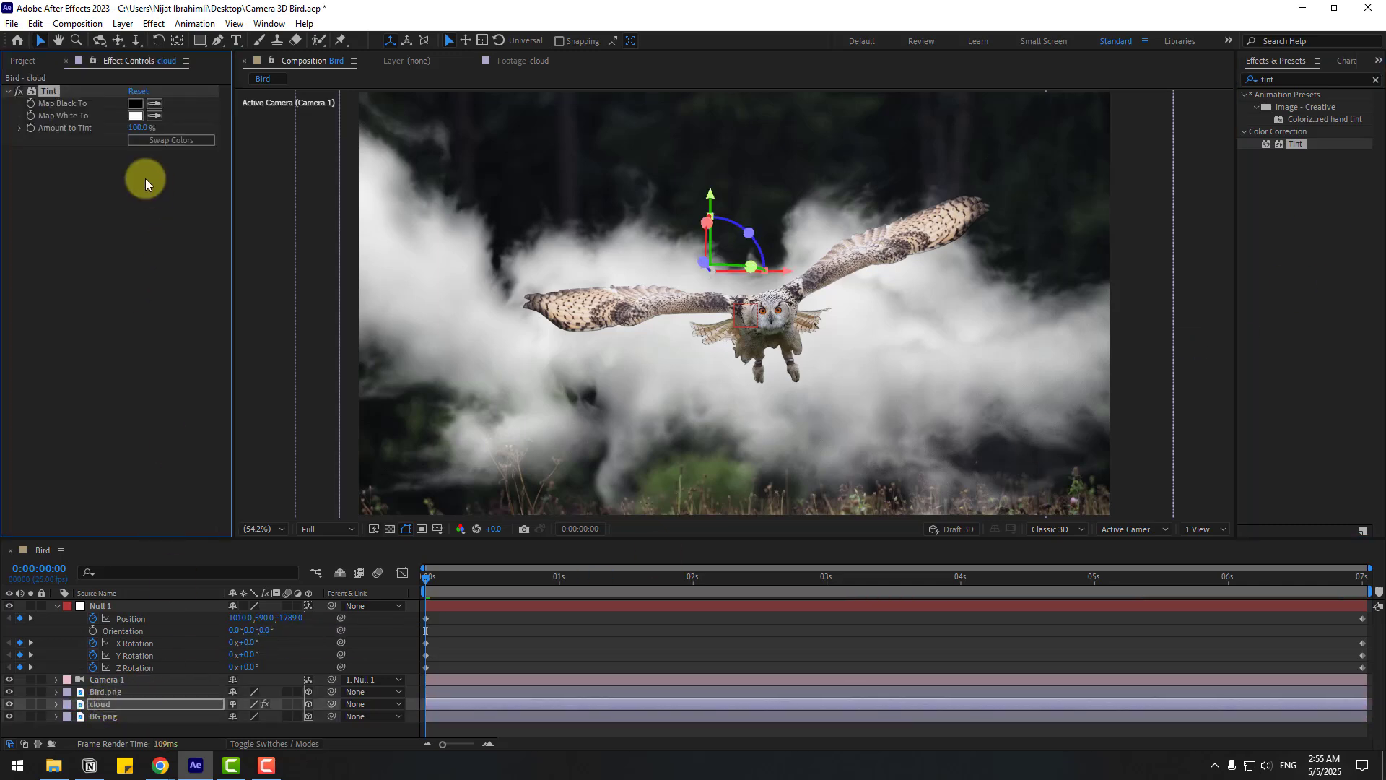
Set Tint's Map Black To a blue and Map White To a dark grey.
left_click(136, 107)
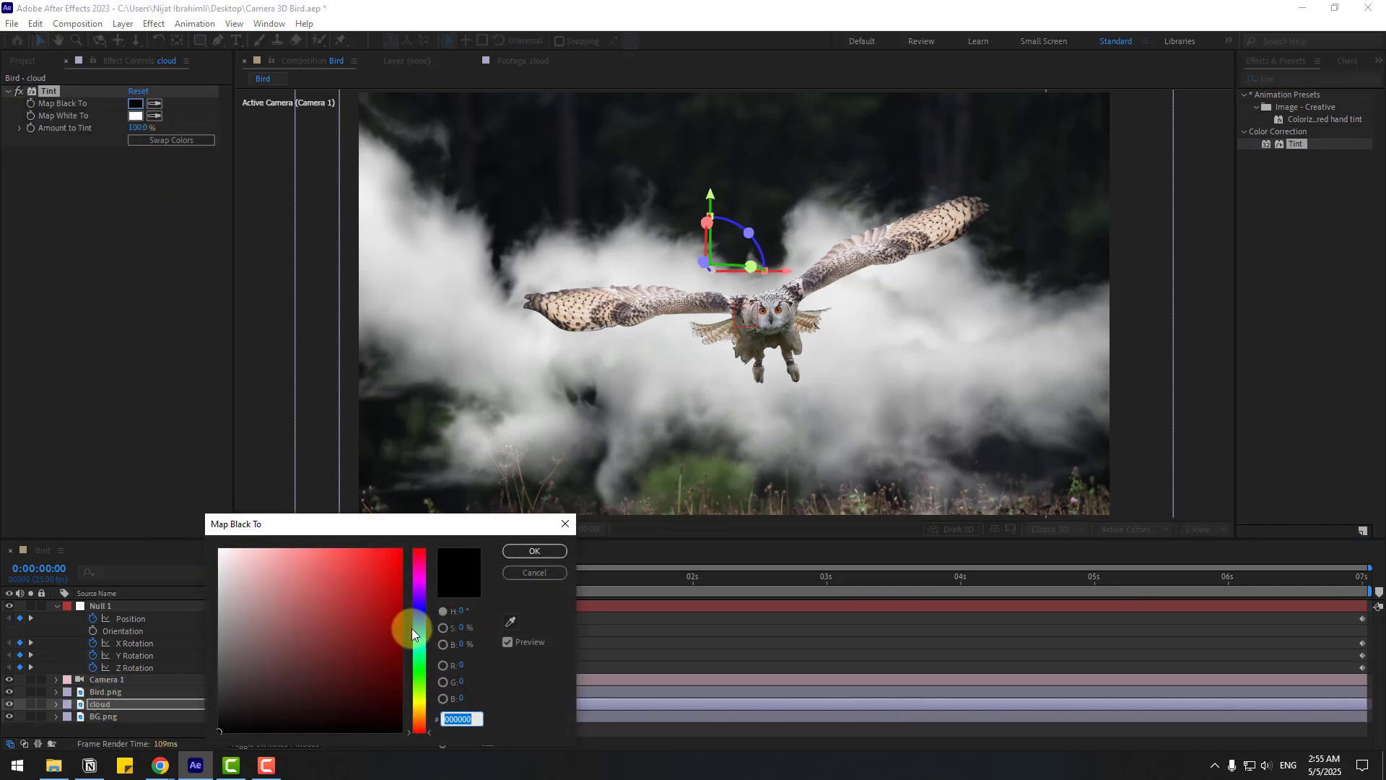
left_click_drag(413, 634, 392, 570)
left_click(508, 552)
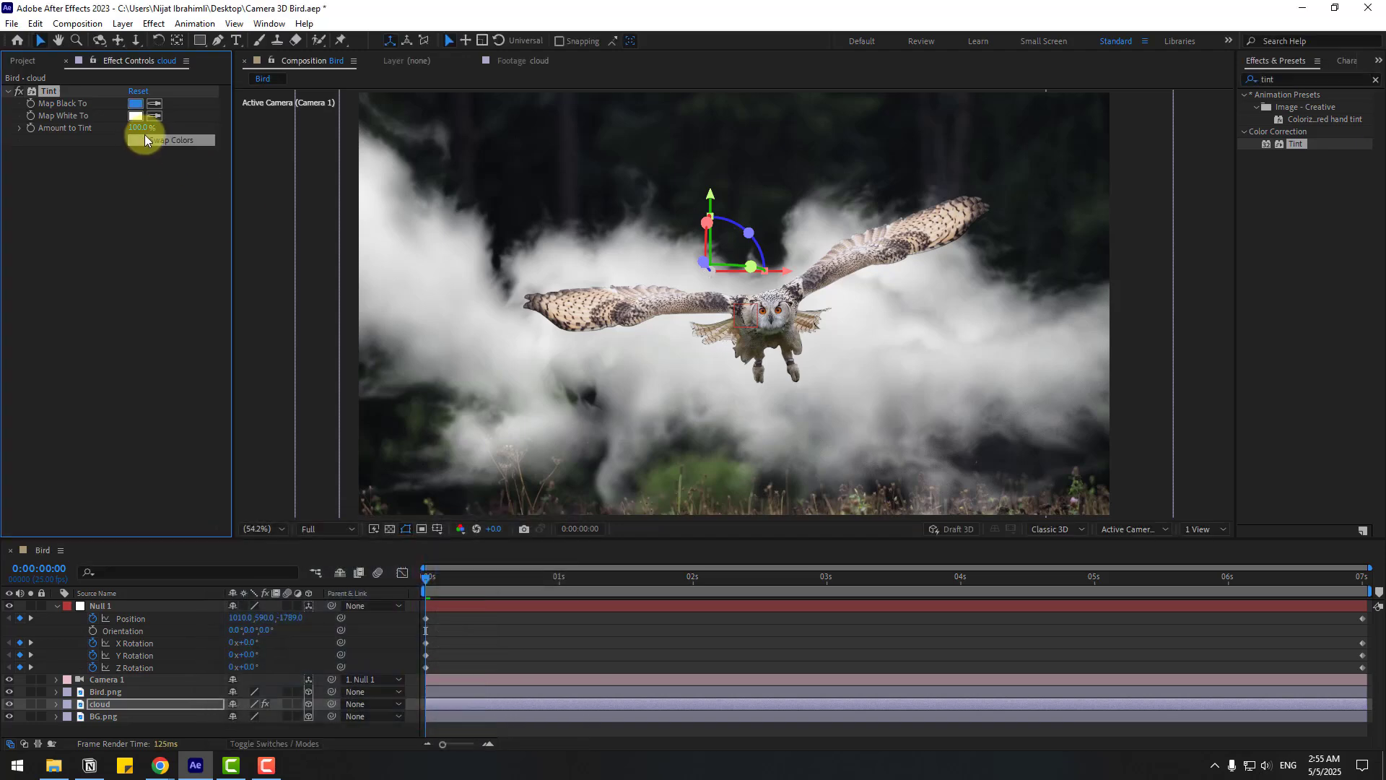
left_click(141, 117)
left_click(419, 631)
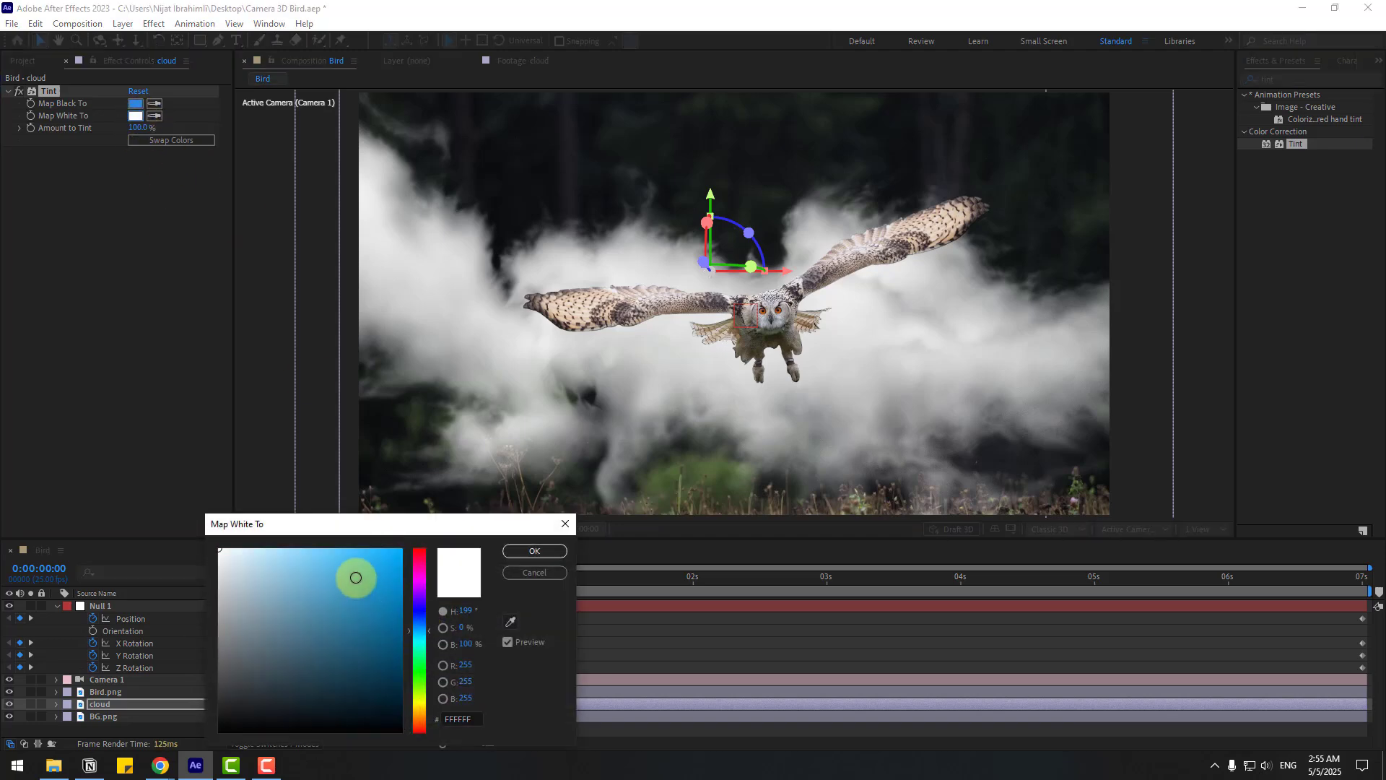
left_click_drag(356, 575, 218, 661)
left_click(534, 553)
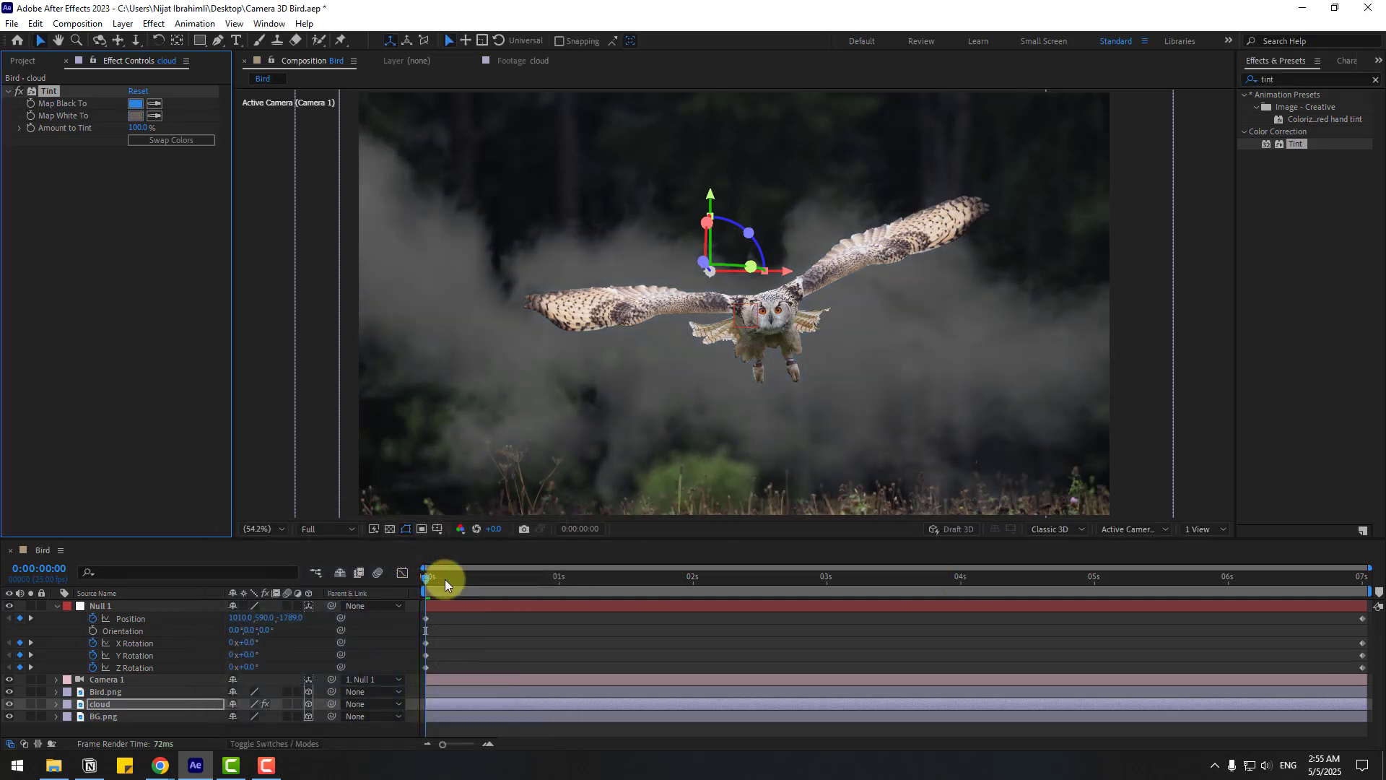
Keyframe the cloud's Position X from about -1791 at 0s to 2197.7 at 7s.
left_click(119, 698)
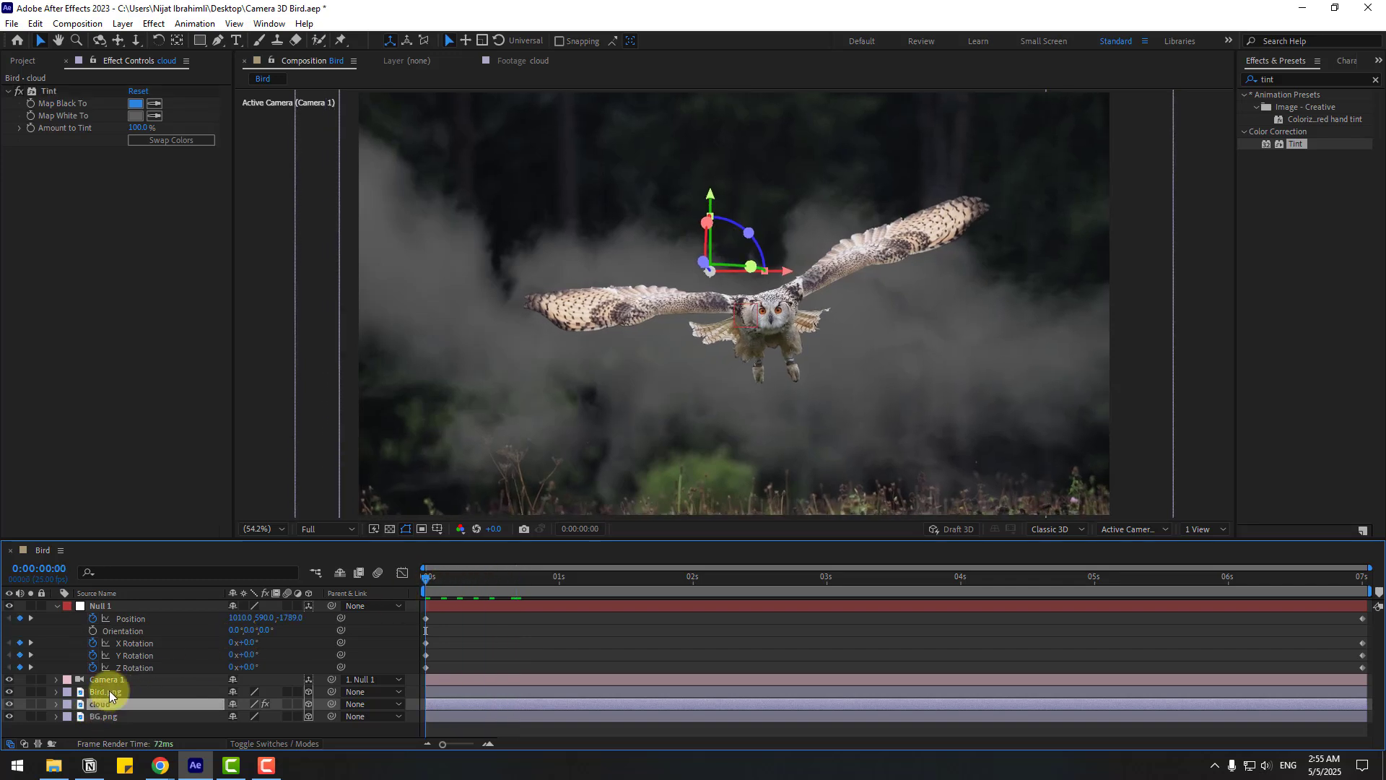
key("p")
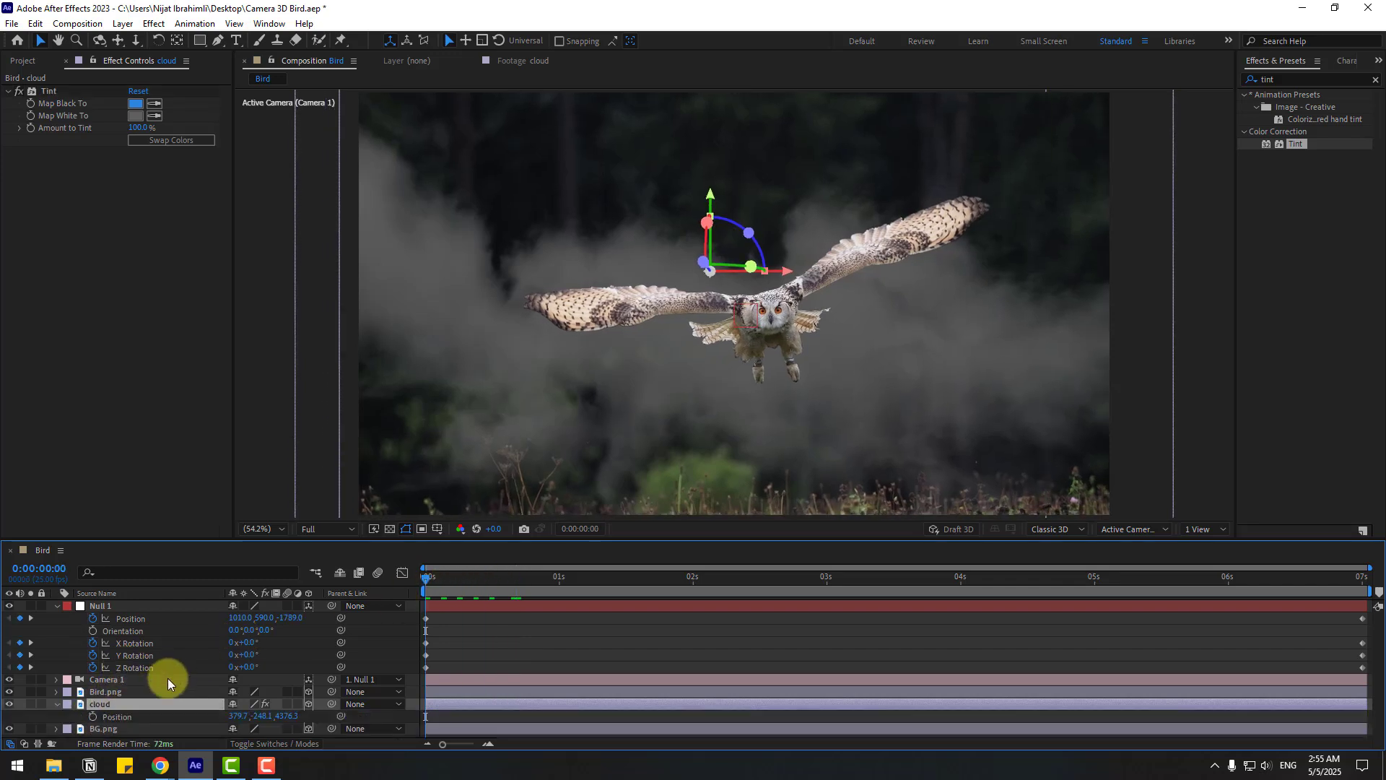
left_click(92, 716)
left_click_drag(273, 715, 21, 714)
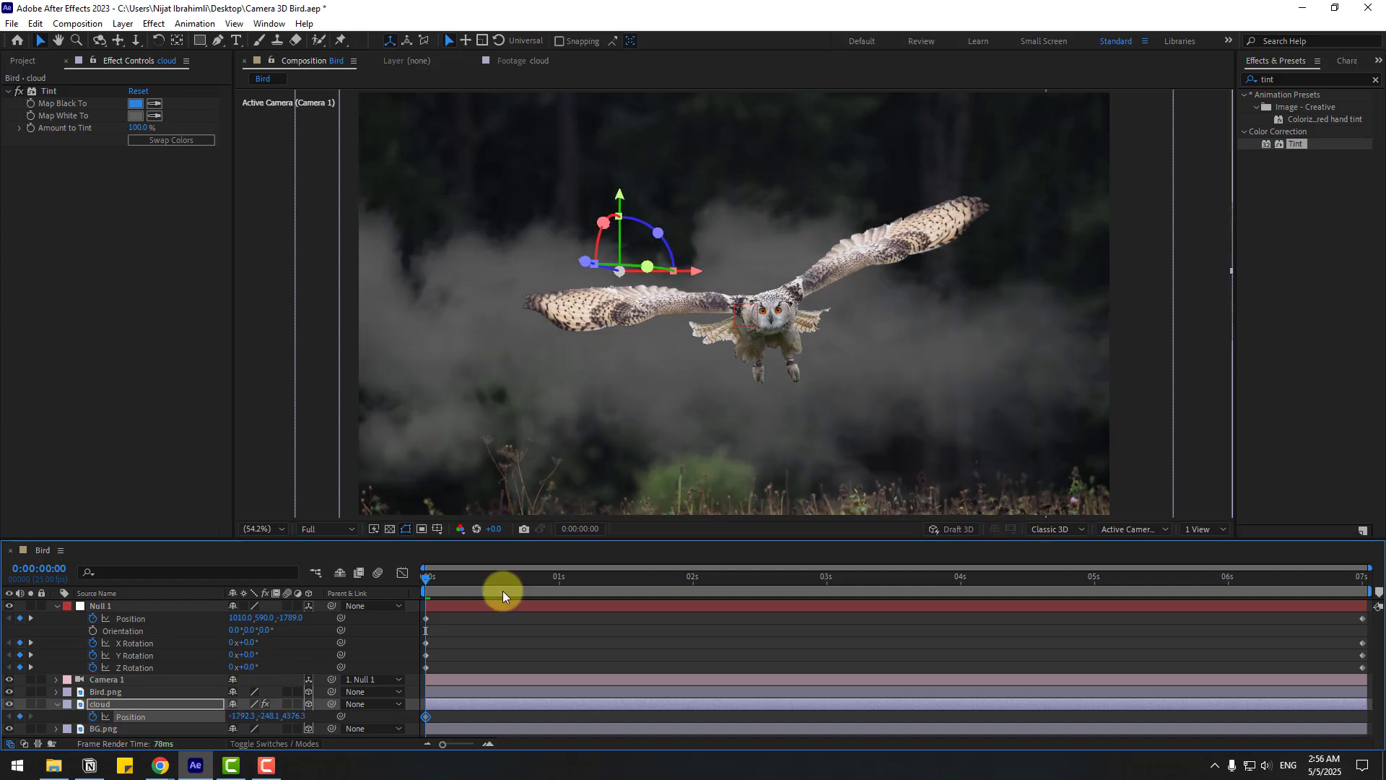
left_click_drag(834, 592, 1364, 592)
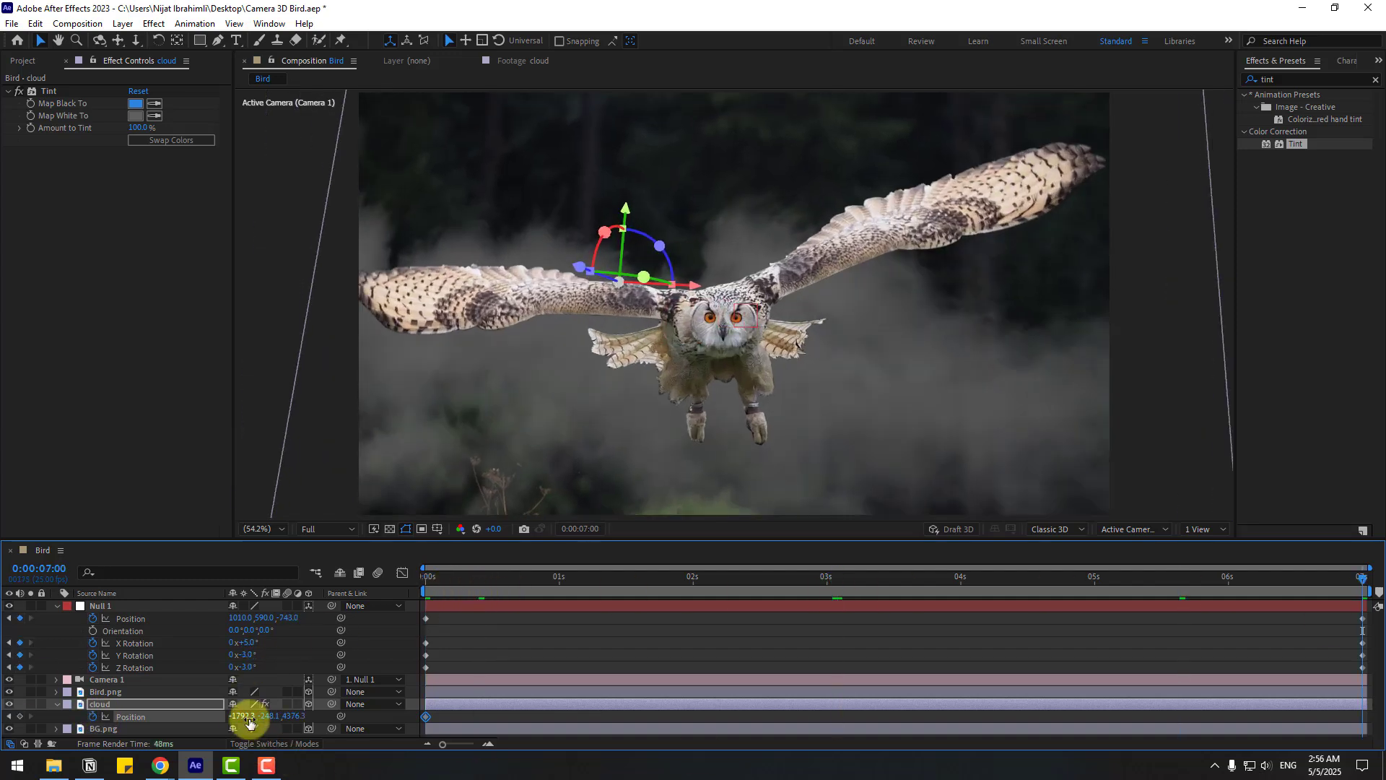
left_click_drag(256, 718, 522, 712)
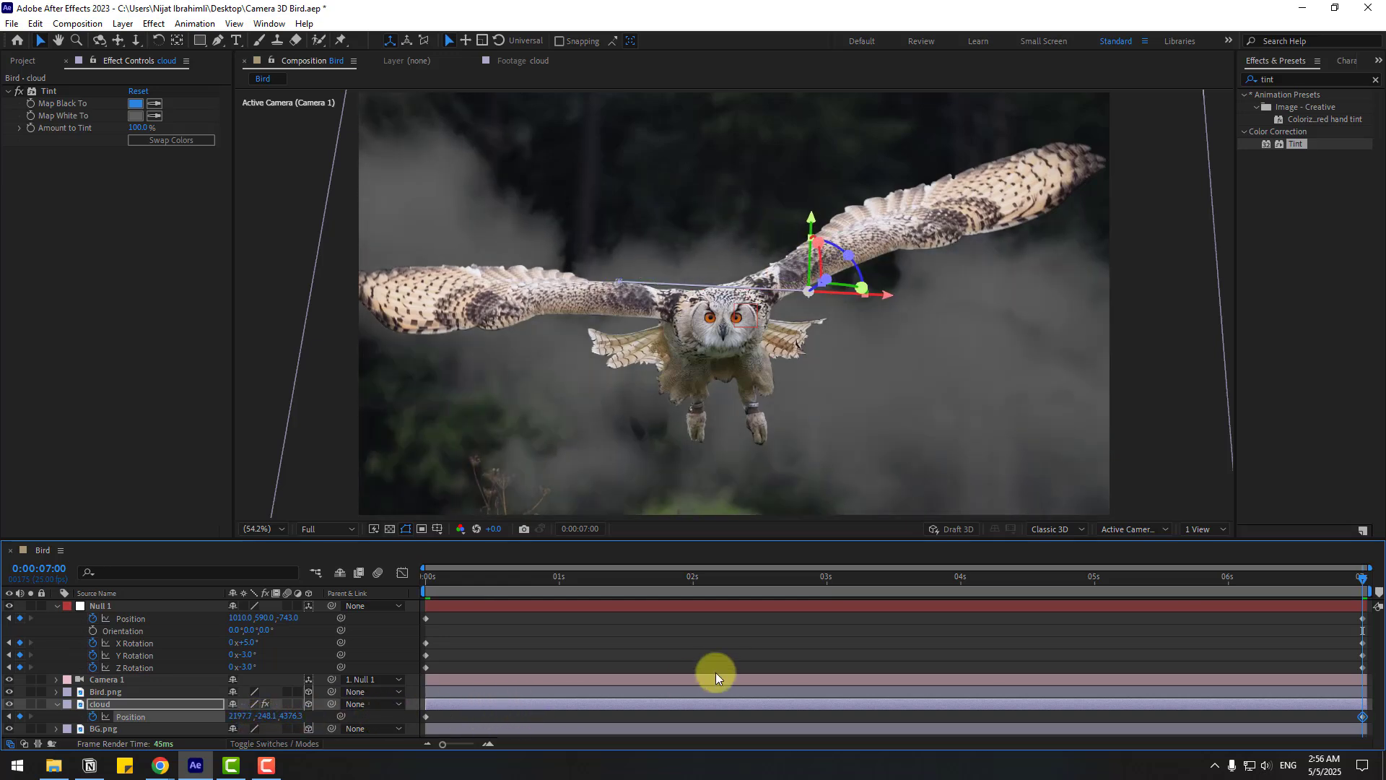
left_click(720, 653)
Preview the cloud drift, return to the start, save the project, and select Bird.png.
key("space")
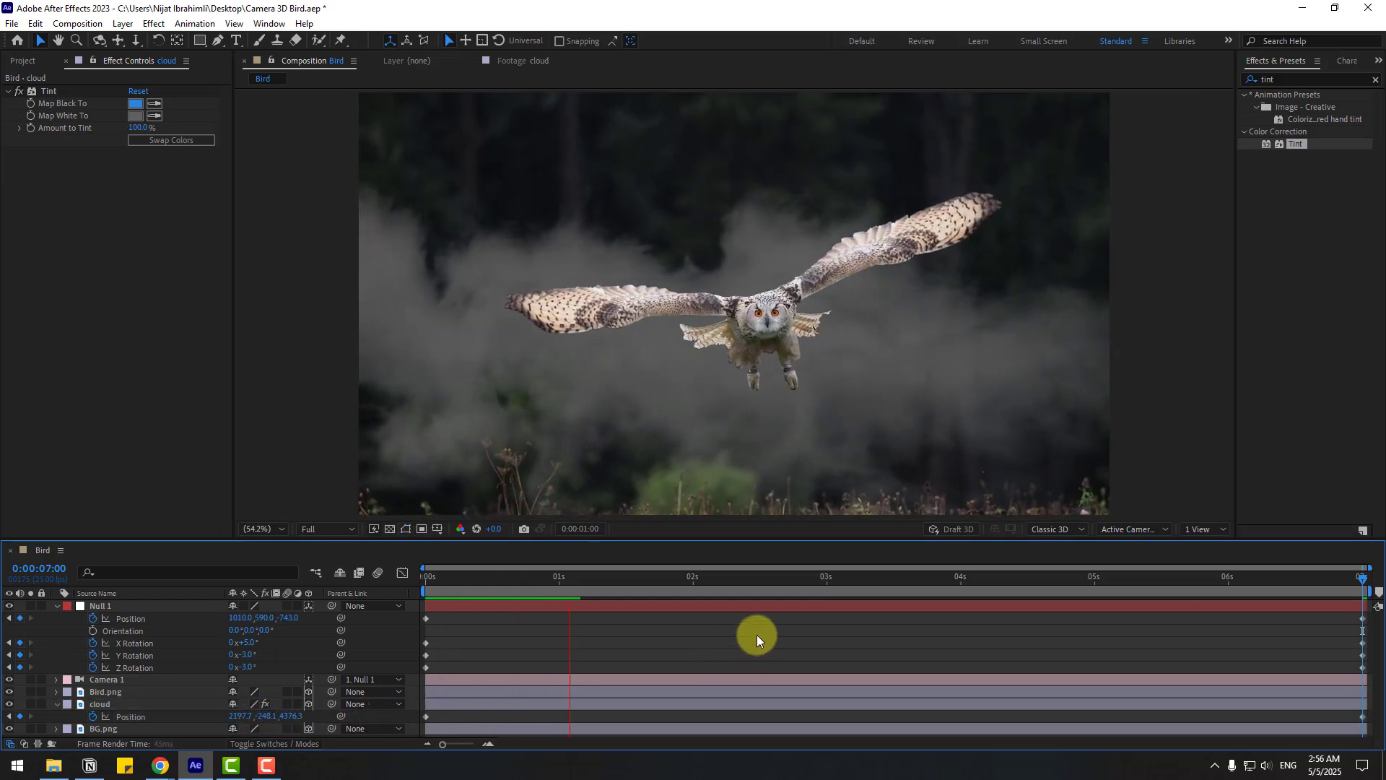
key("slash")
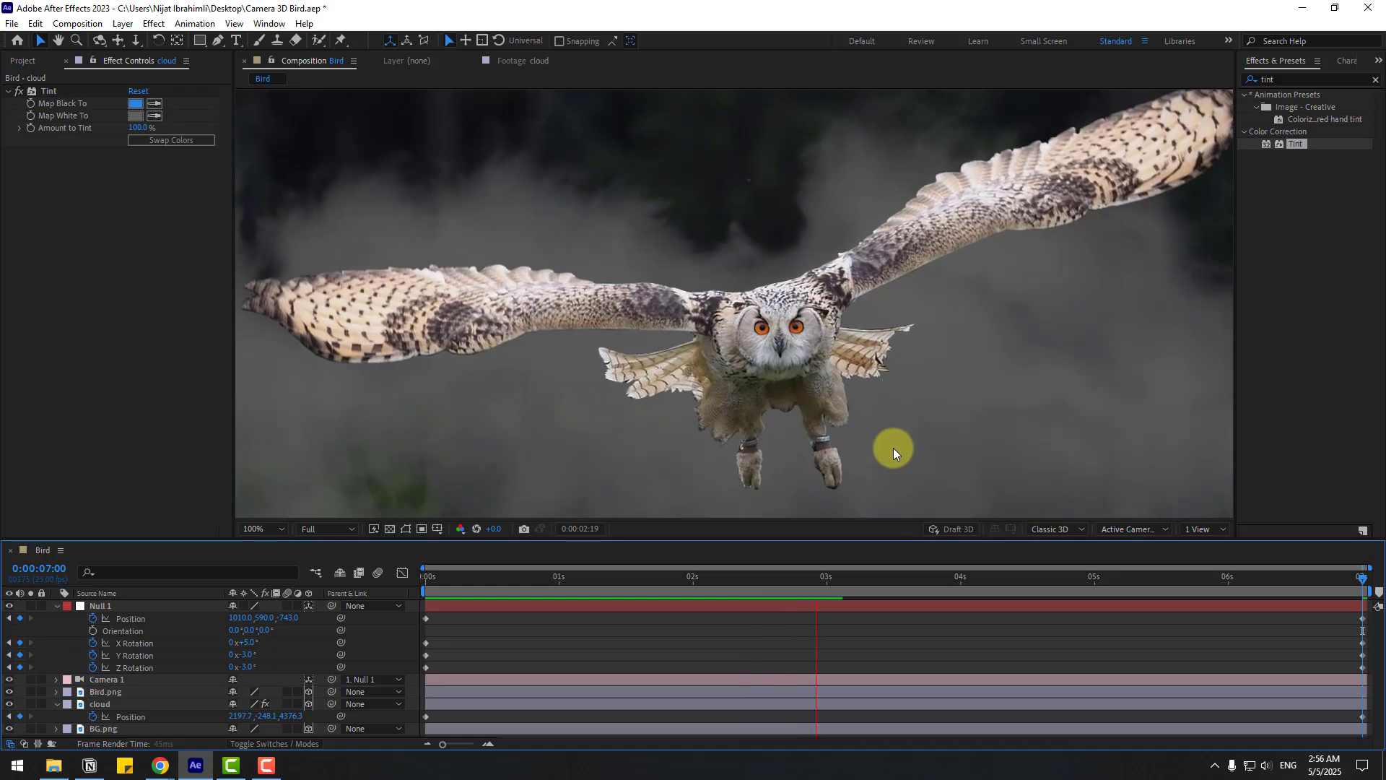
key("comma")
left_click(740, 578)
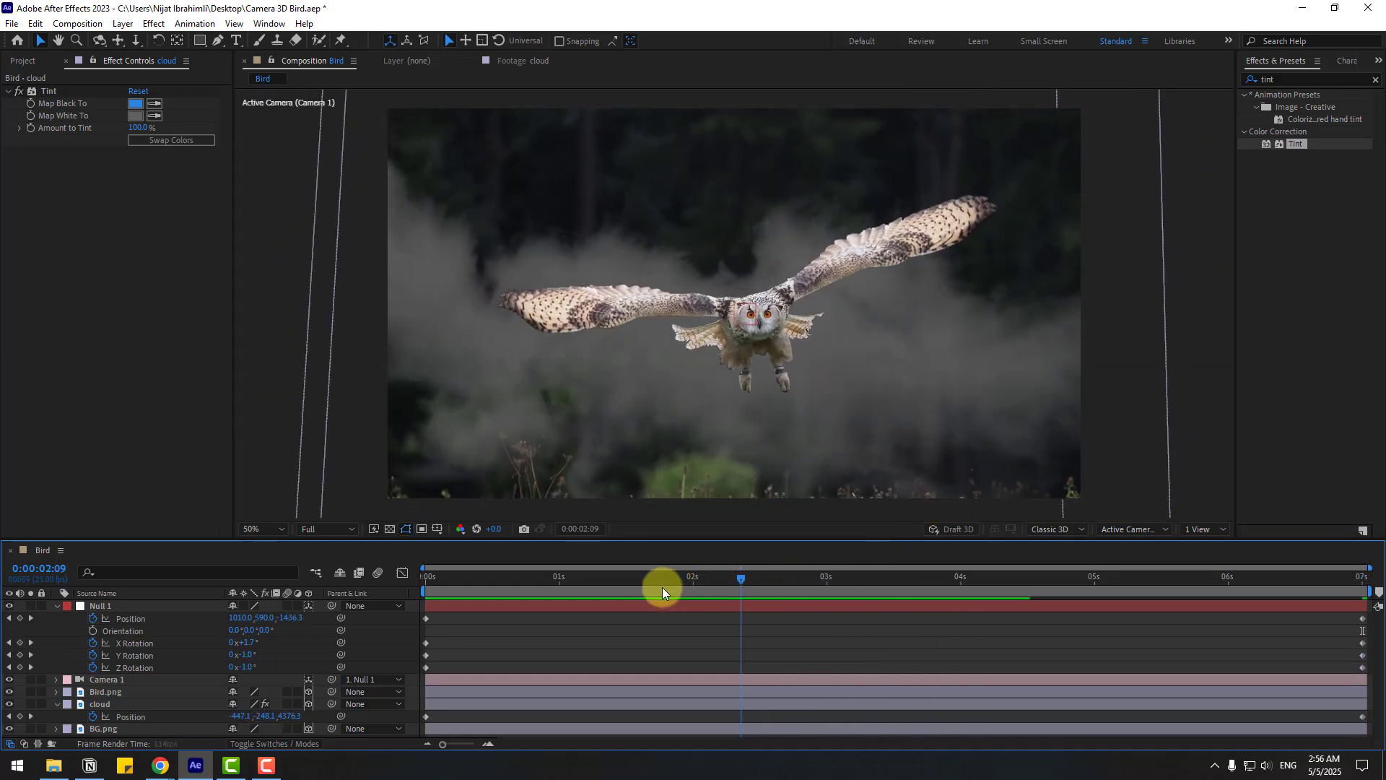
key("Home")
key("ctrl+s")
left_click(56, 705)
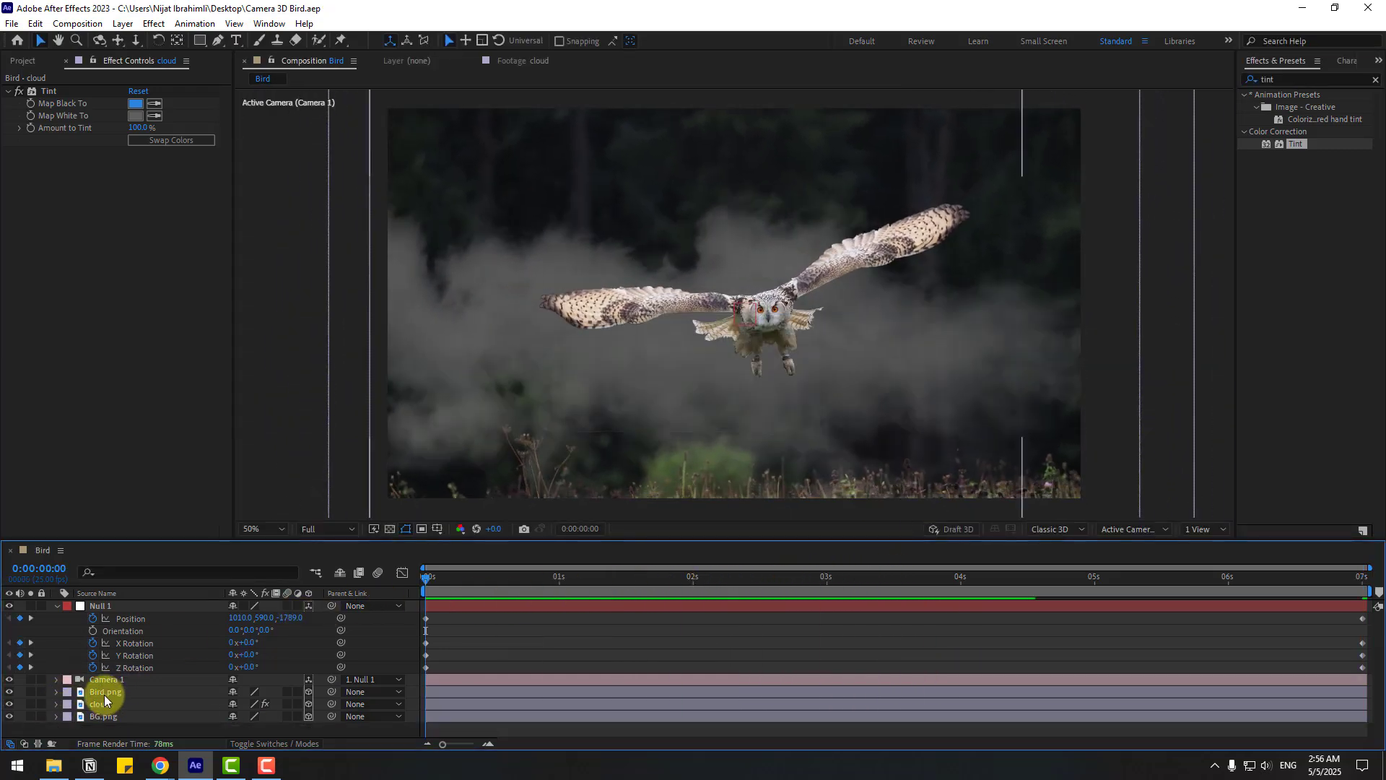
left_click(101, 693)
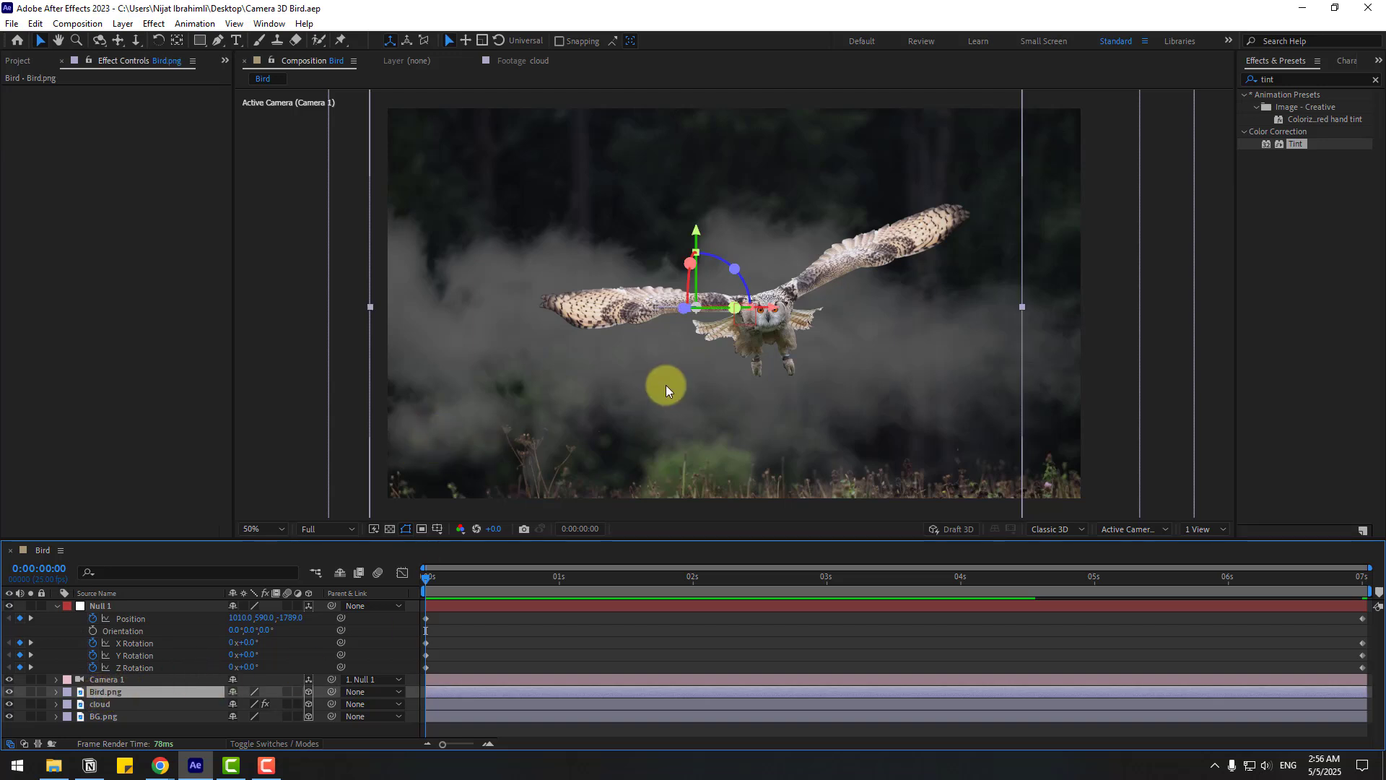
Place puppet pins on the owl's body, left wing and right wing tip.
left_click(341, 41)
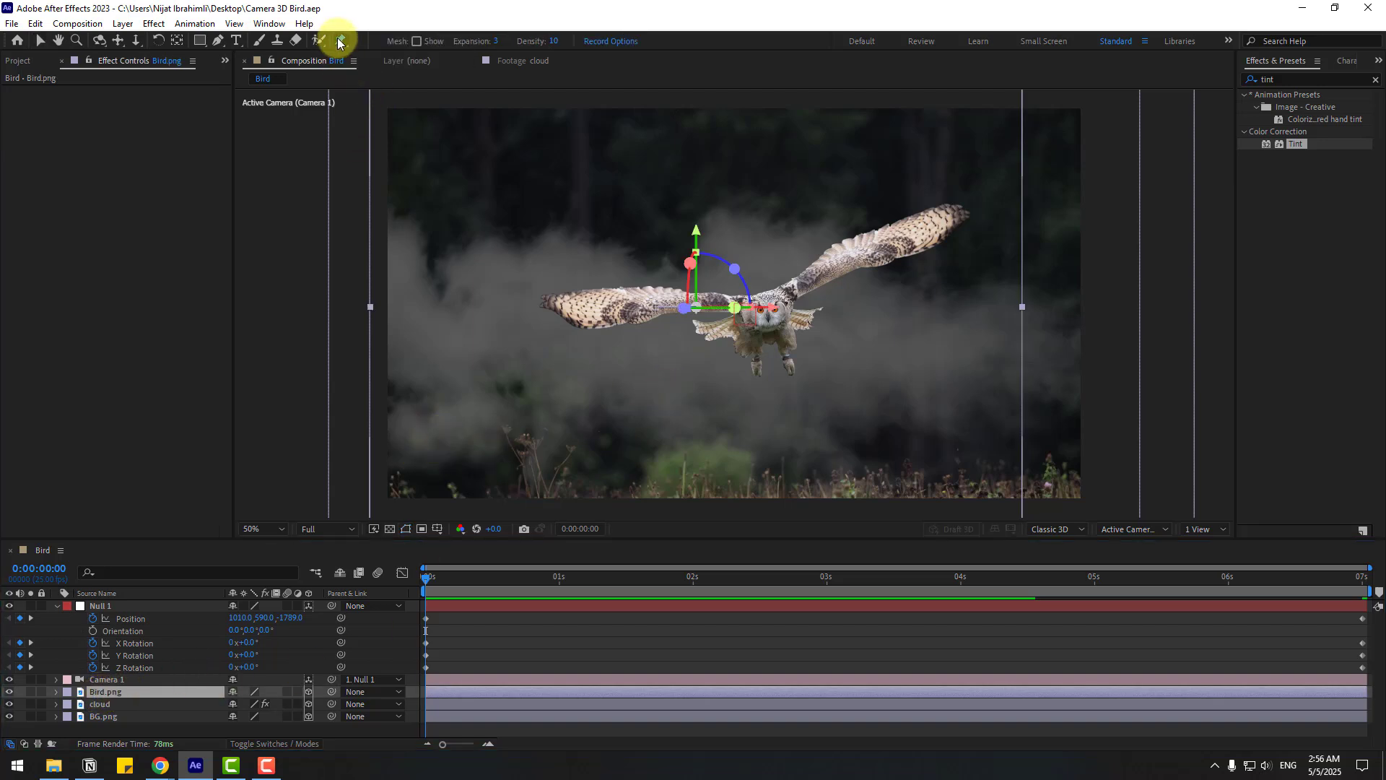
left_click(765, 298)
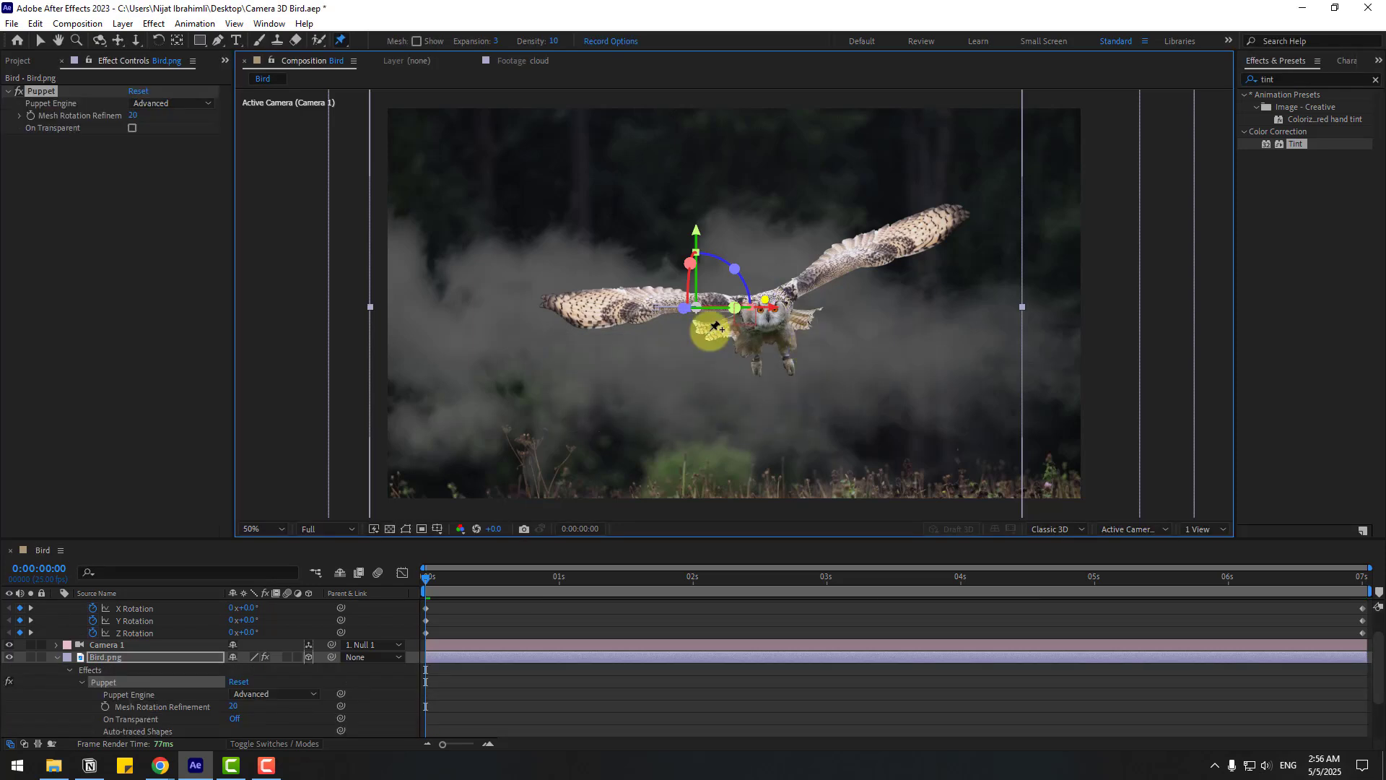
left_click(711, 329)
left_click(767, 336)
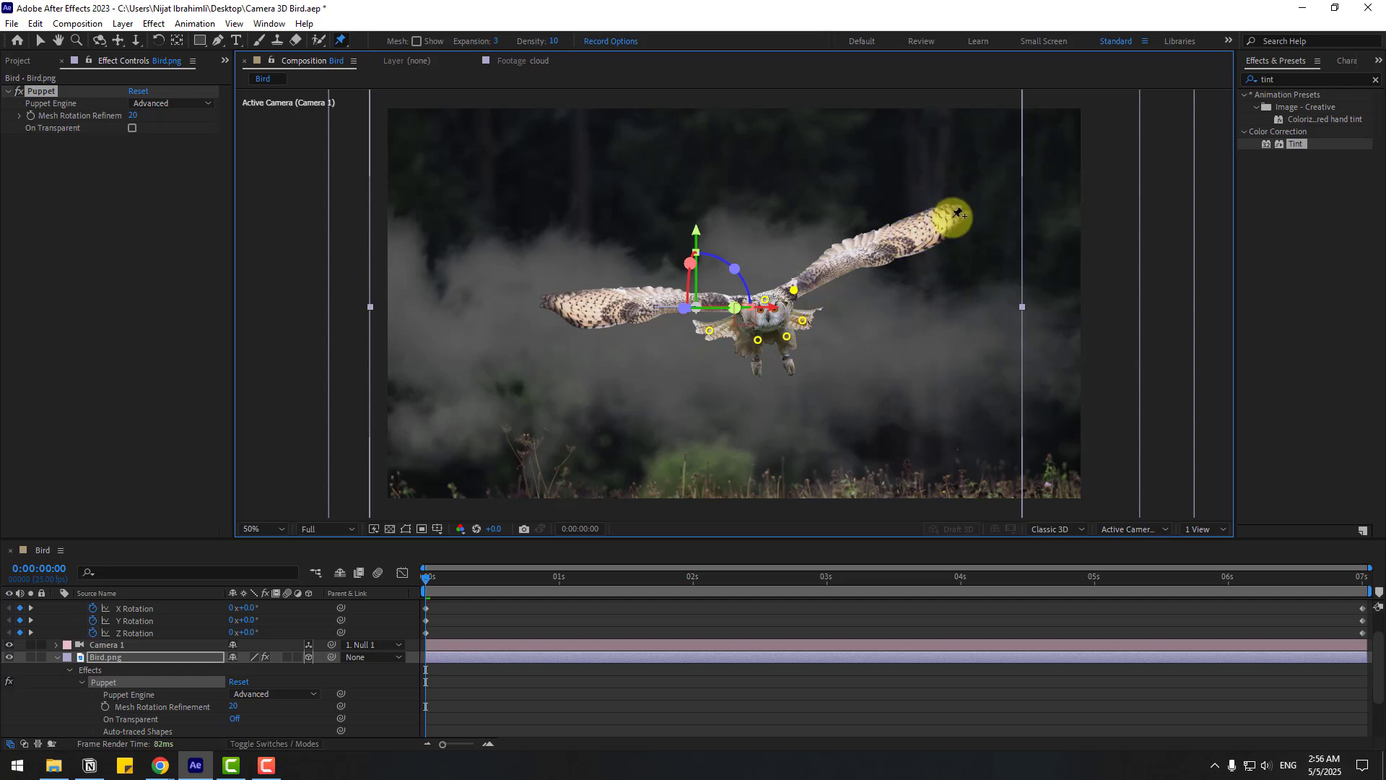
left_click(963, 210)
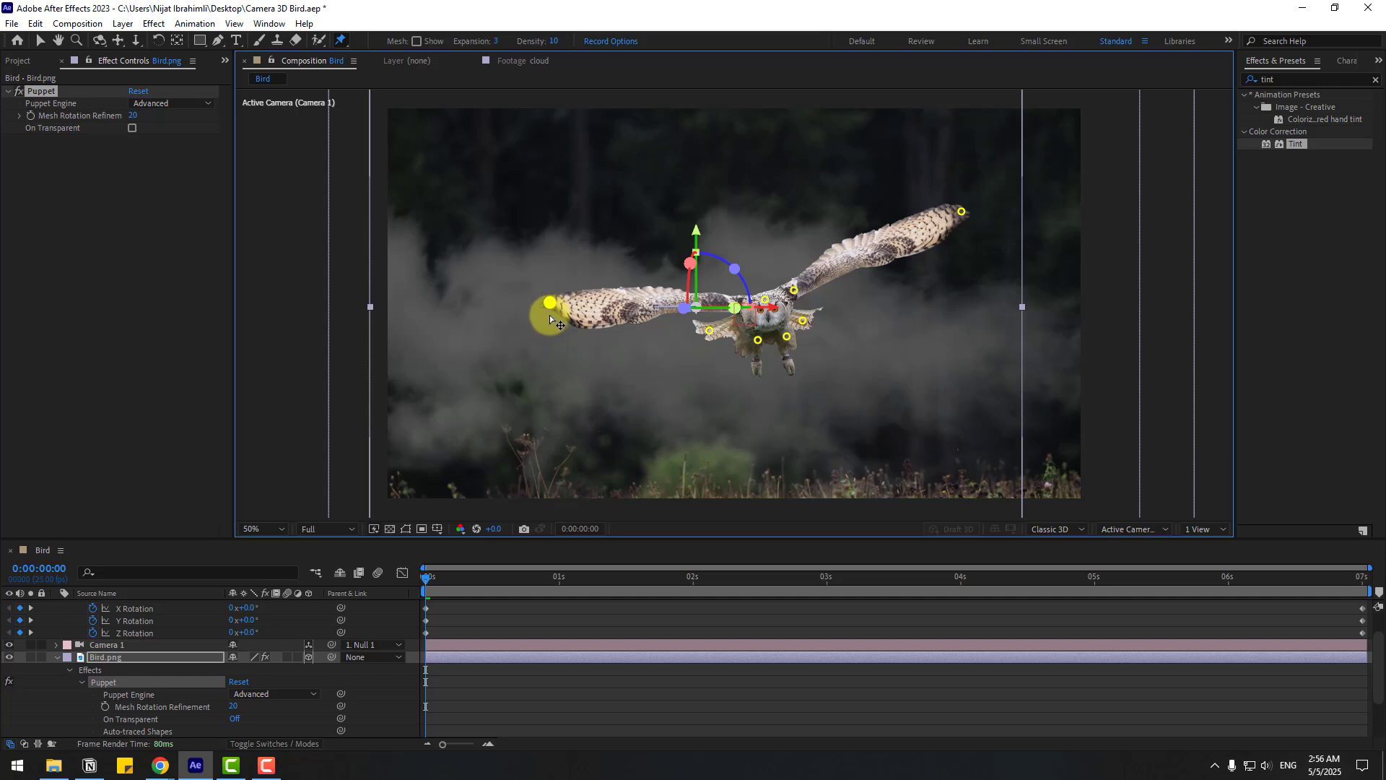
Test-bend both wing-tip pins, then move to about 0:00:03:02.
mouse_move(550, 319)
left_mouse_down()
mouse_move(551, 334)
mouse_move(550, 300)
mouse_move(550, 316)
left_mouse_up()
left_click(972, 210)
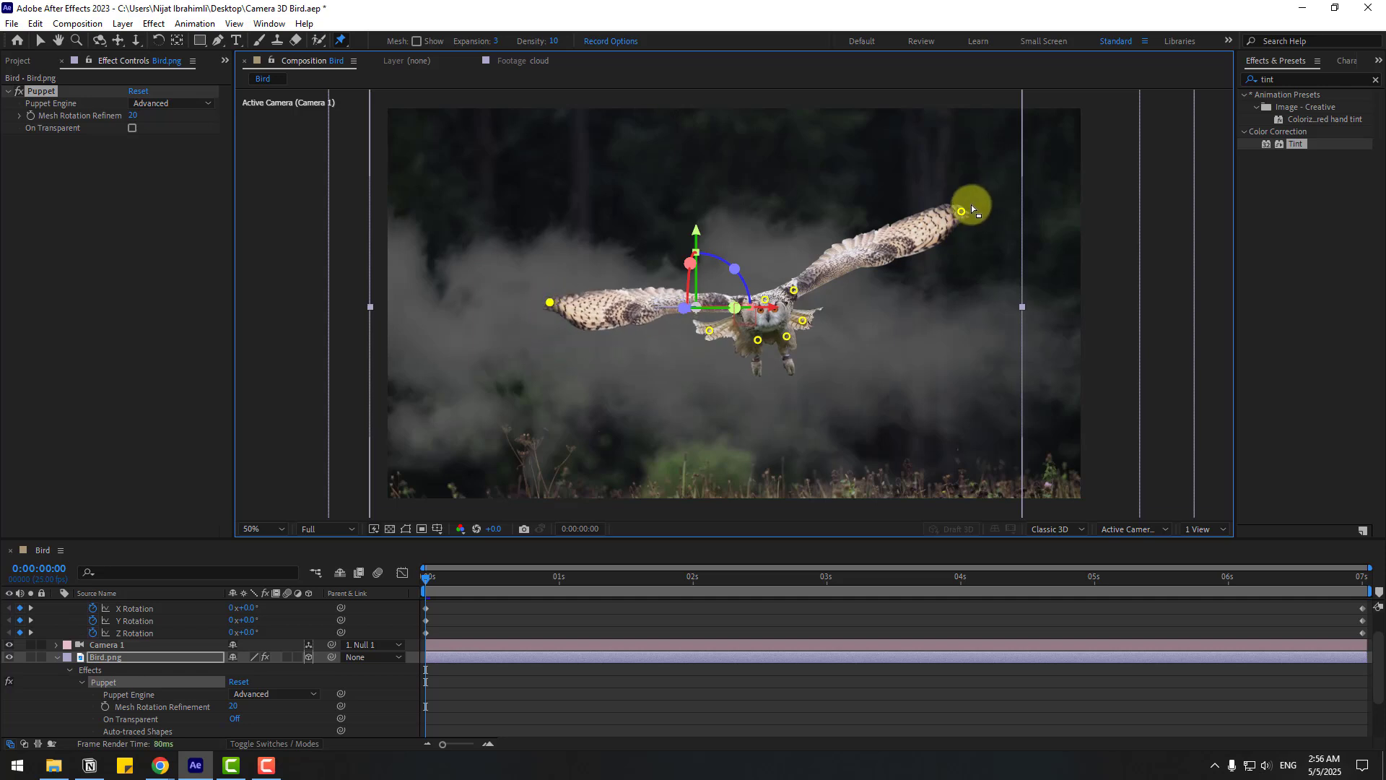
mouse_move(972, 209)
left_mouse_down()
mouse_move(978, 241)
mouse_move(962, 212)
left_mouse_up()
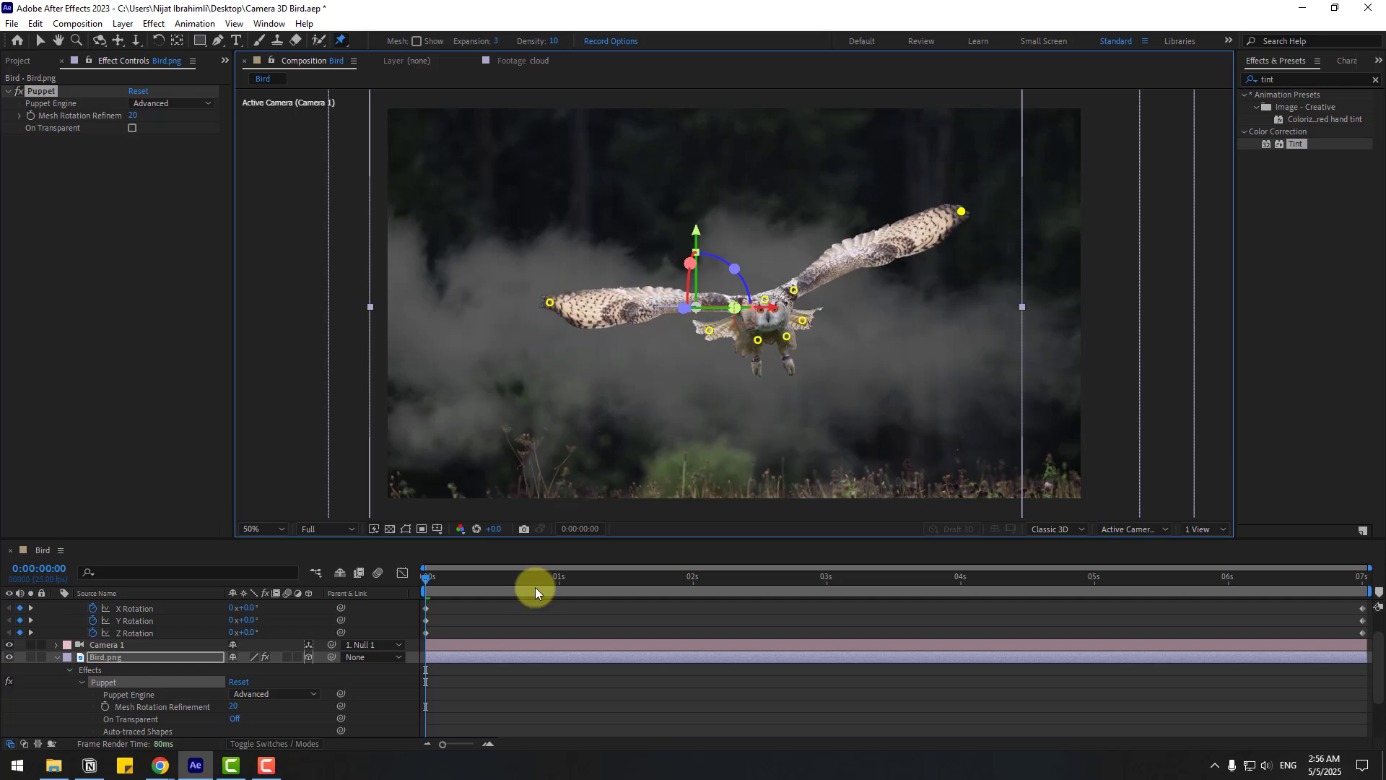
left_click_drag(444, 582, 837, 581)
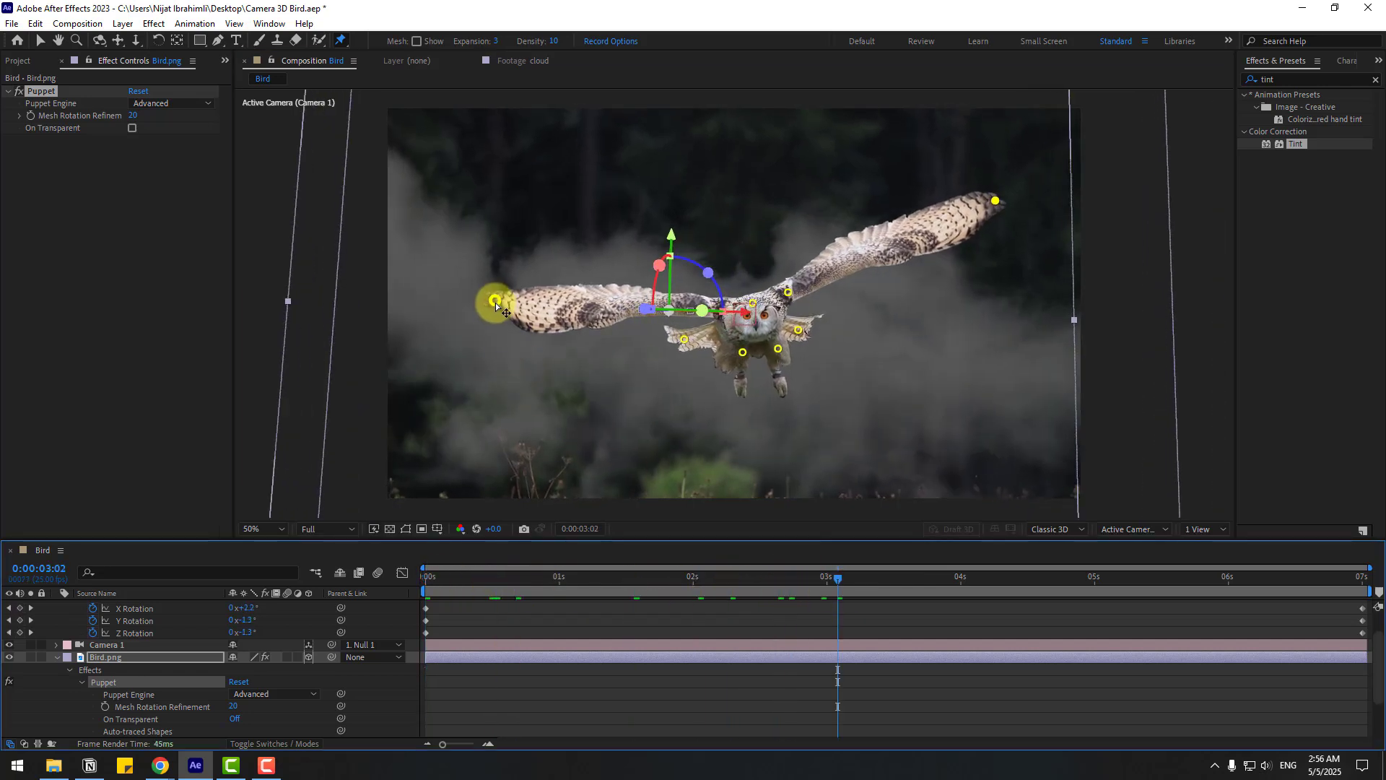
Bend both of the owl's wing-tip pins downward at about 3 seconds.
left_click_drag(495, 301, 492, 339)
left_click_drag(997, 204, 1005, 243)
left_click_drag(839, 580, 1368, 570)
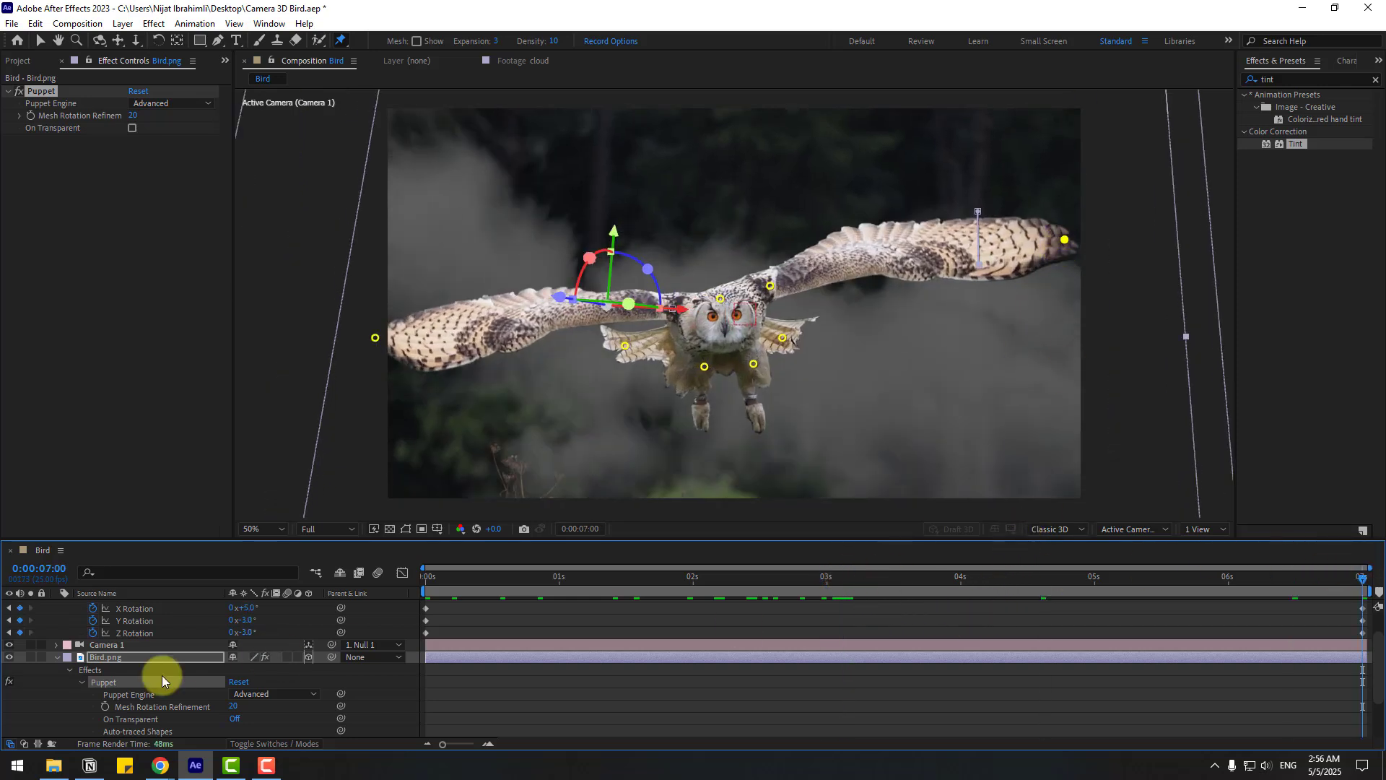
Raise both wing tips upward at 7 seconds, then scrub back to review.
left_click(69, 708)
left_click(98, 684)
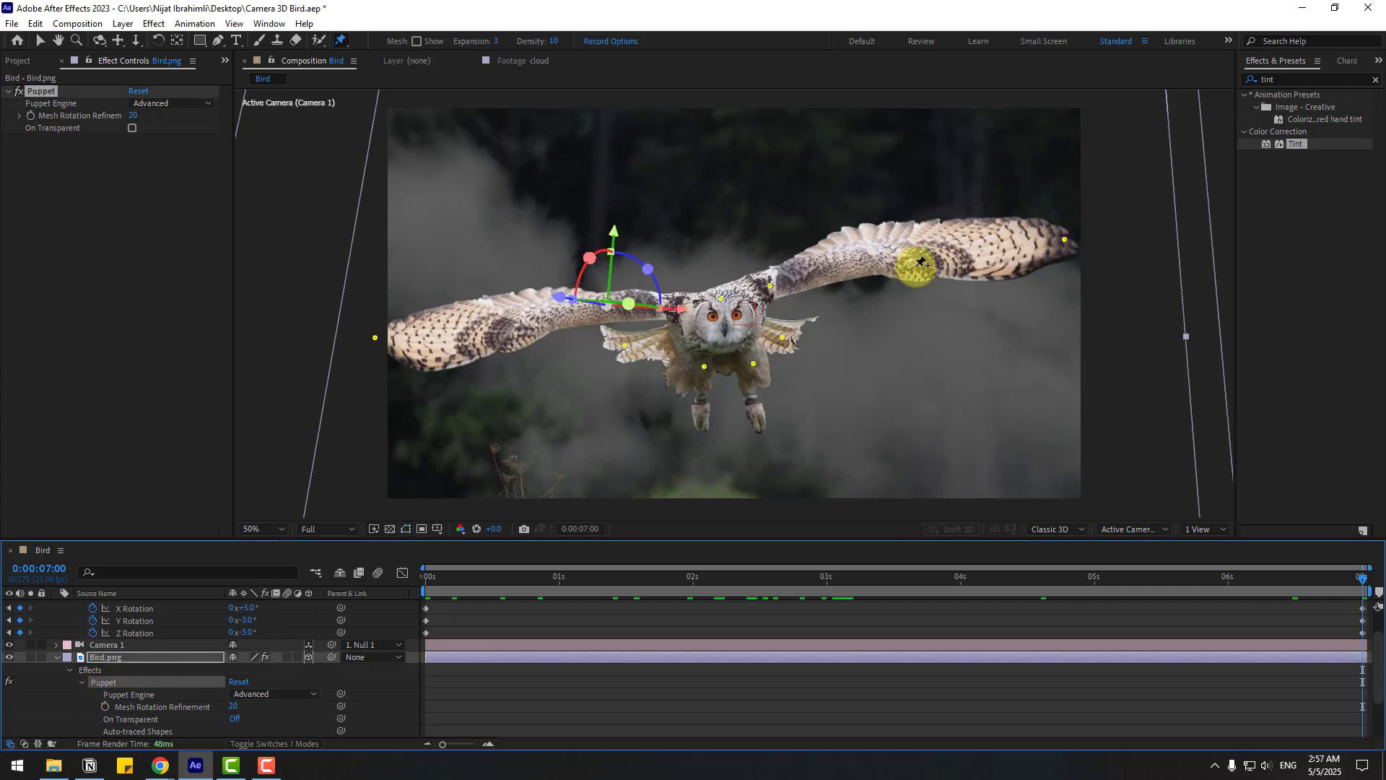
left_click_drag(1069, 249, 1045, 162)
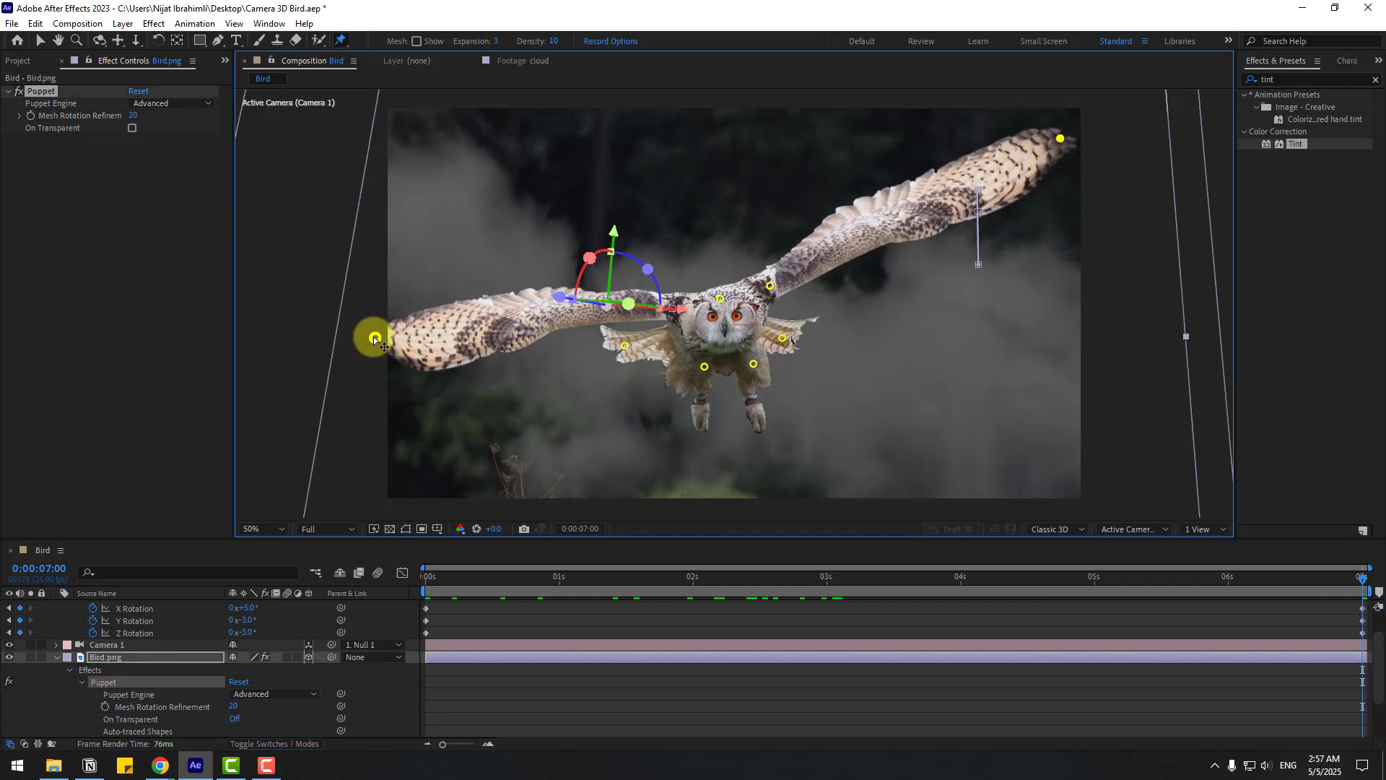
left_click_drag(376, 338, 399, 193)
left_click_drag(1352, 587, 289, 603)
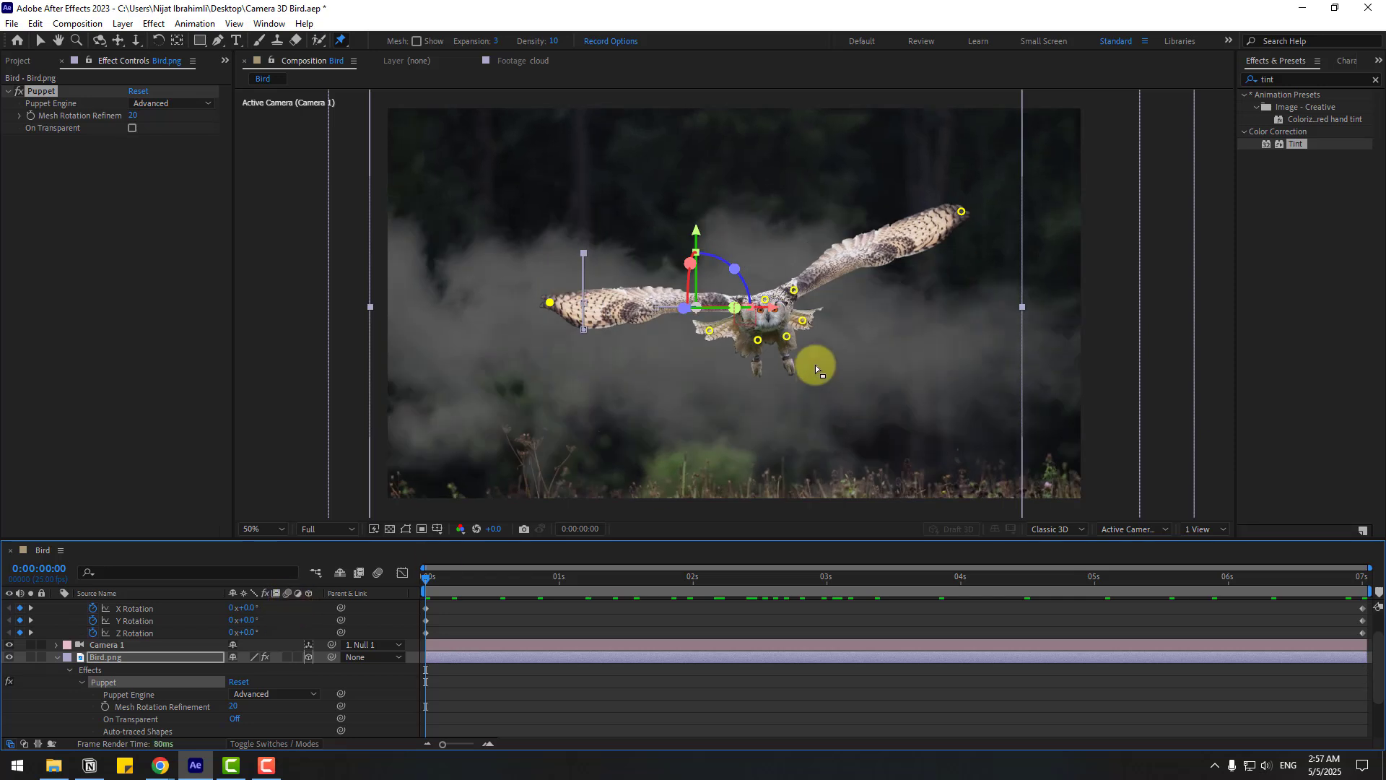
Zoom the view to 100% and add puppet pins on both of the owl's feet.
key("slash")
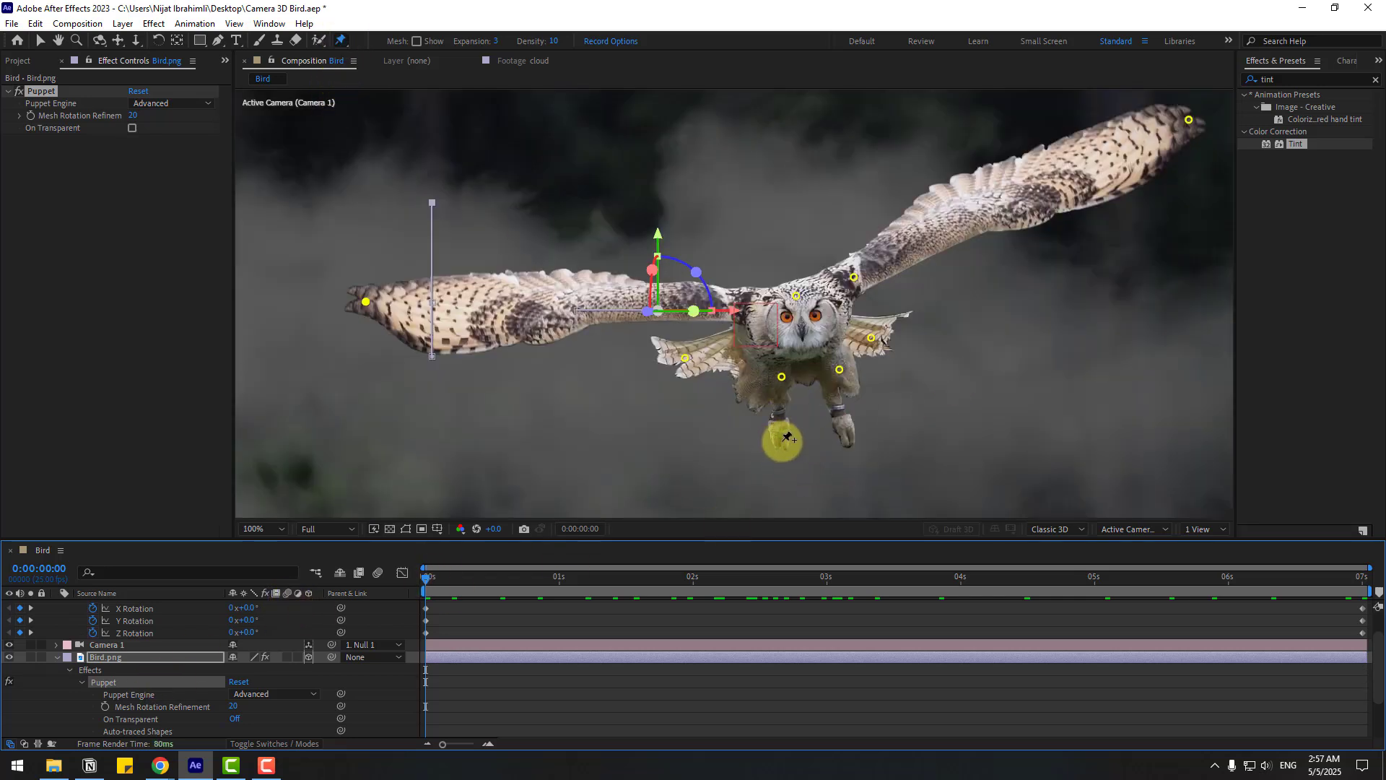
left_click(782, 440)
left_click(850, 438)
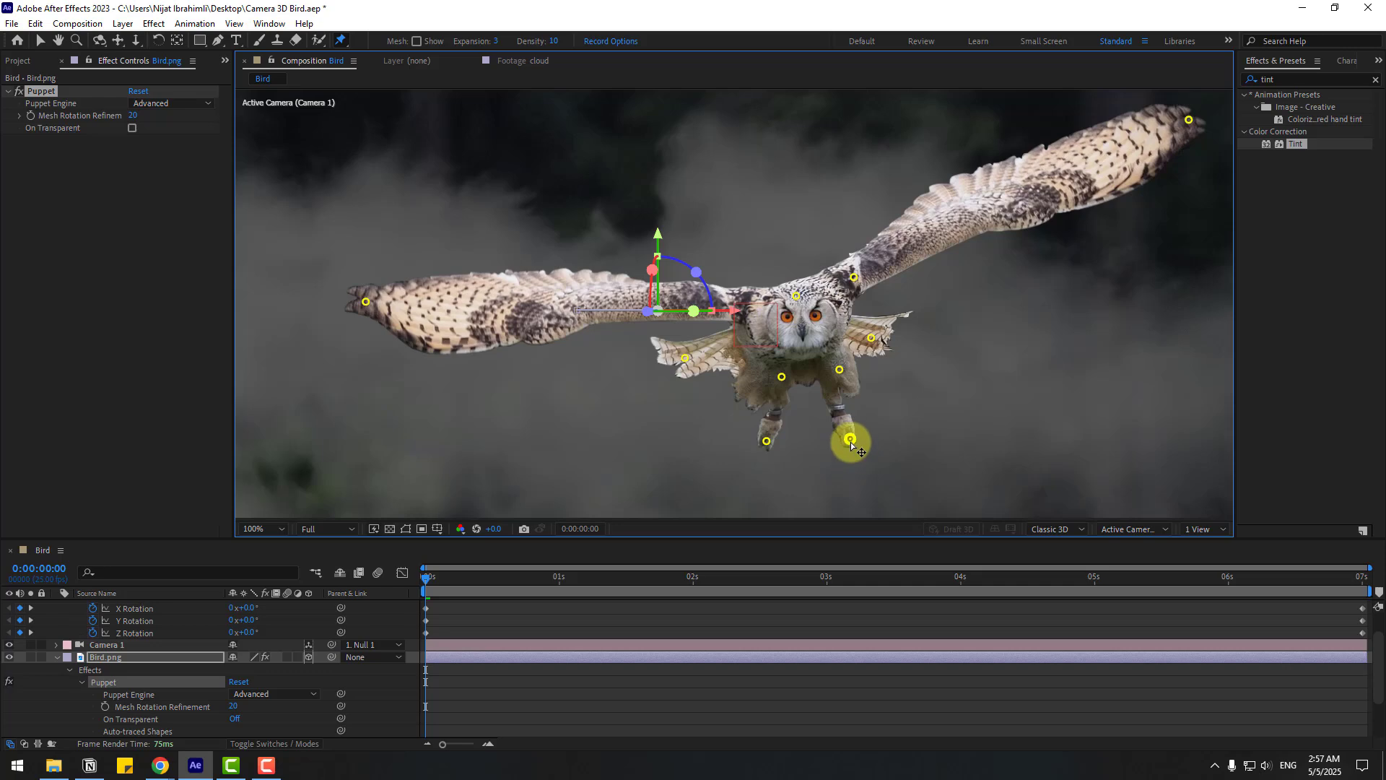
Shift the foot pins at 3s, spread them apart at 7s, then preview.
left_click_drag(752, 575, 826, 577)
left_click_drag(731, 487, 749, 490)
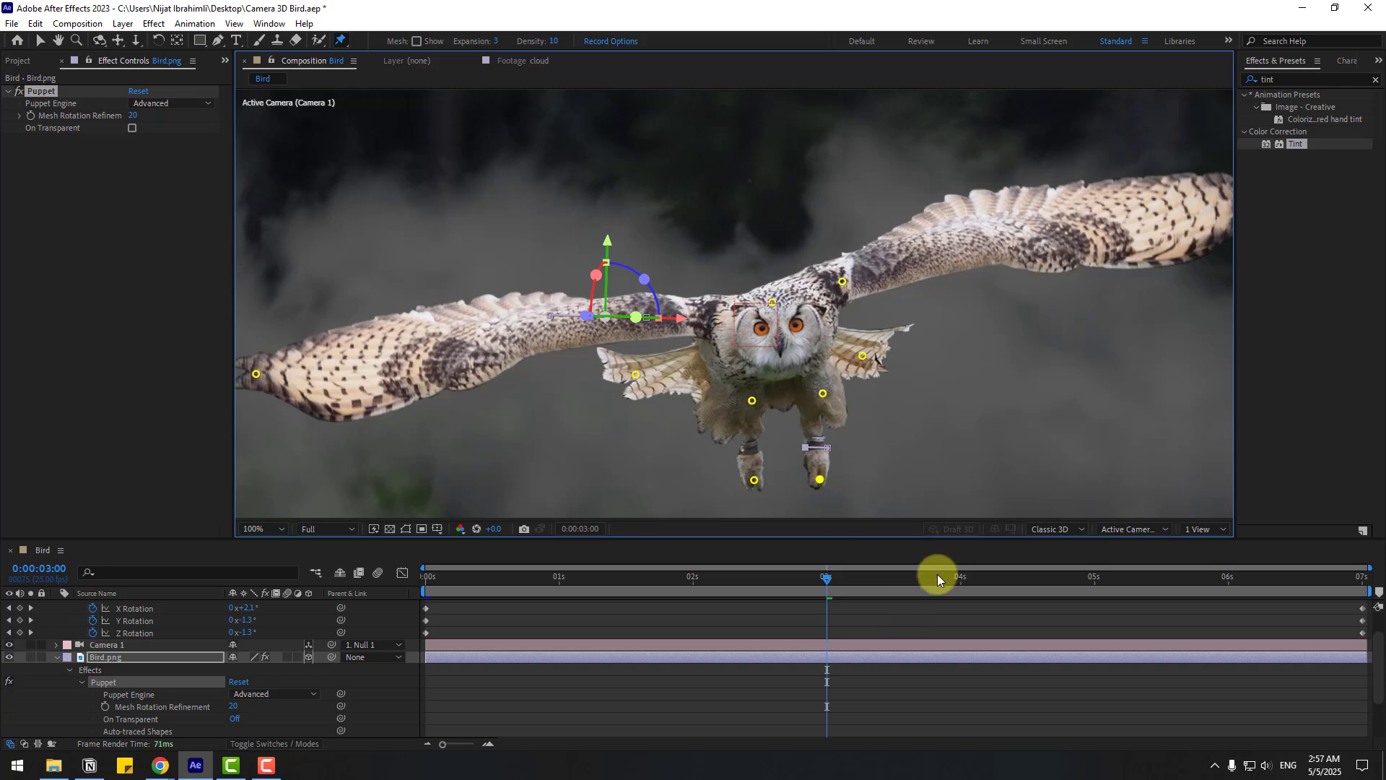
left_click(1361, 575)
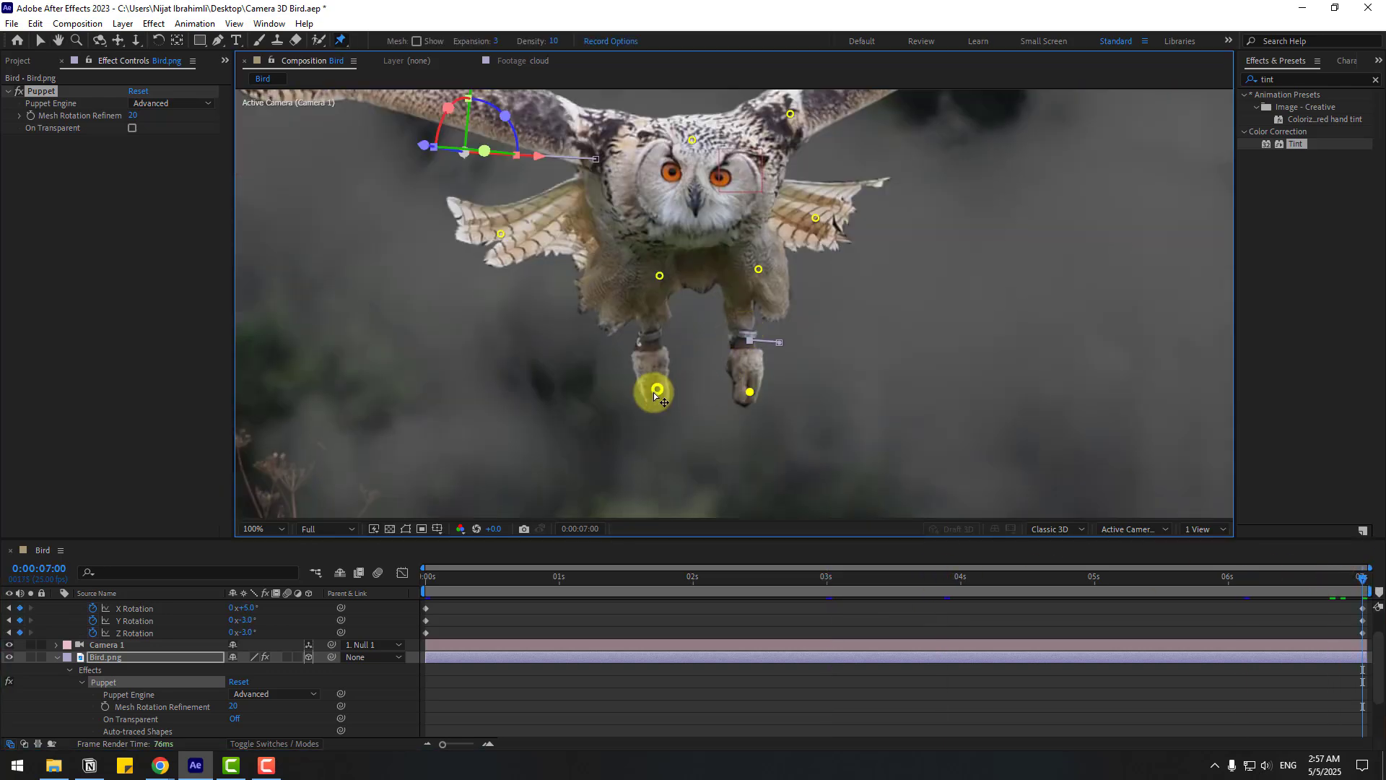
left_click_drag(654, 396, 631, 390)
left_click_drag(747, 393, 799, 395)
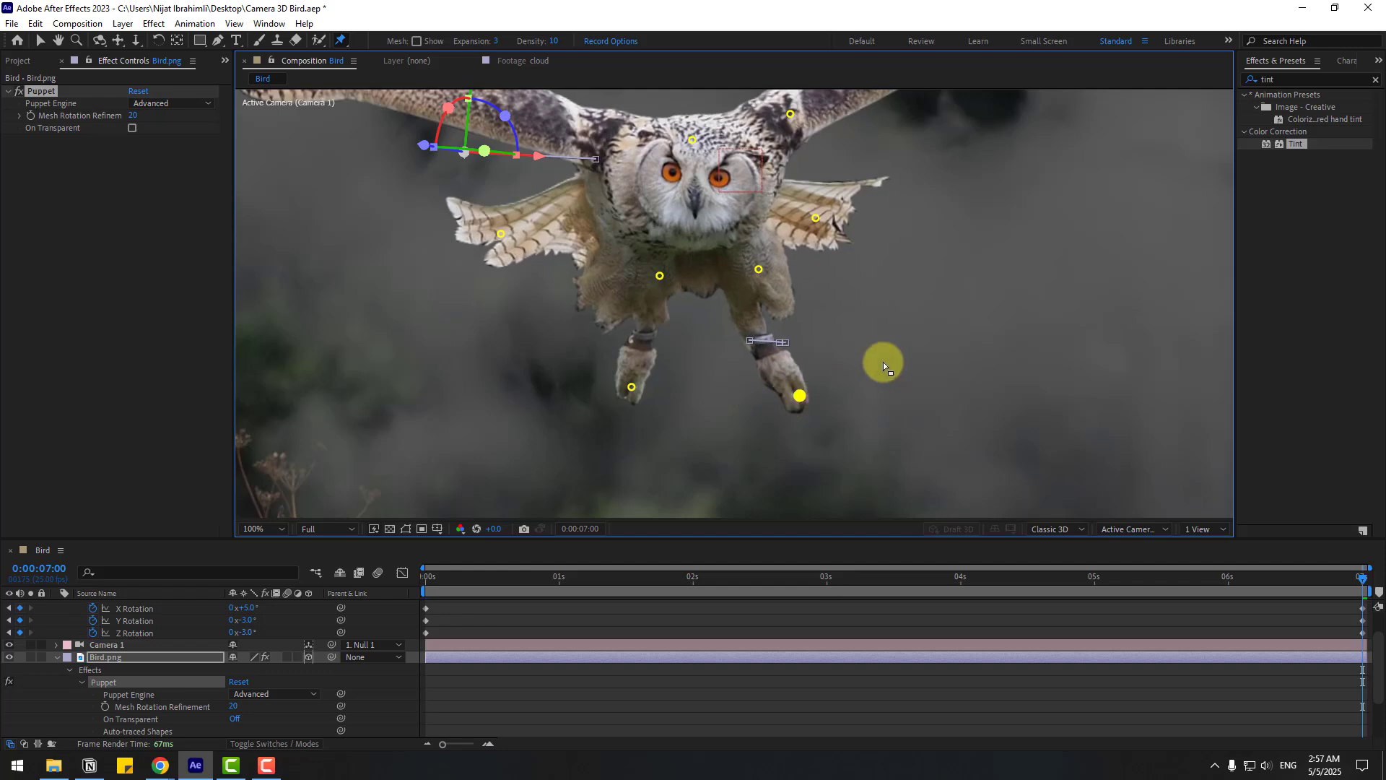
scroll(990, 356, "down", 3)
scroll(919, 340, "up", 2)
left_click_drag(597, 306, 803, 377)
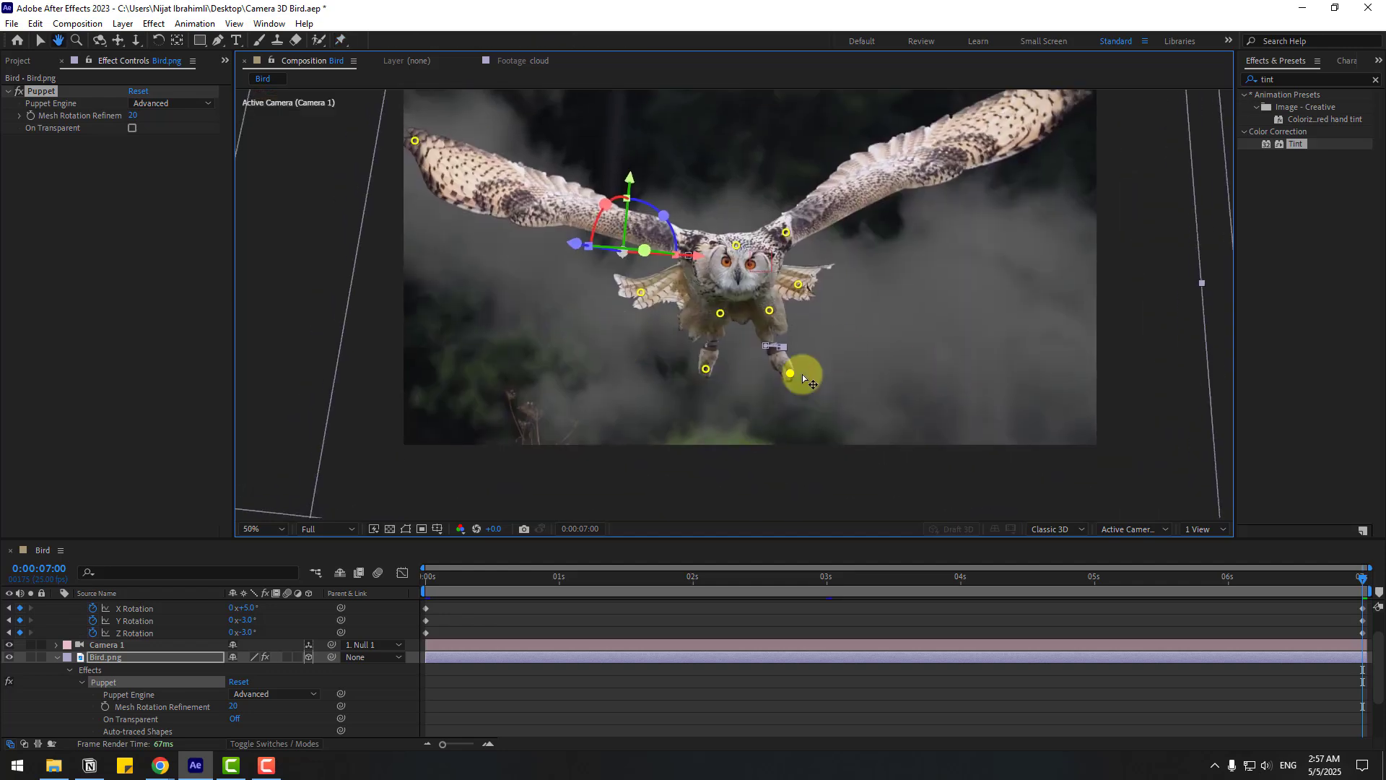
key("space")
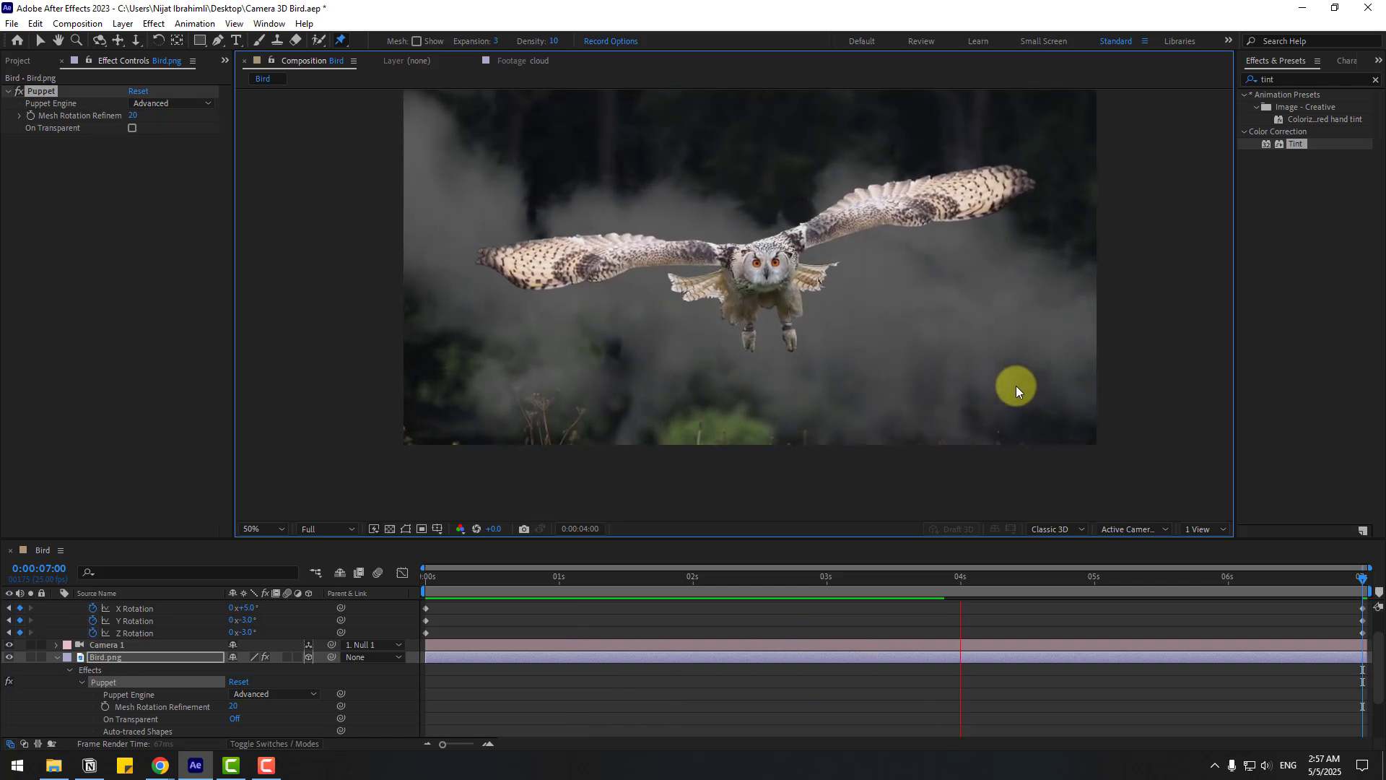
Keyframe the cloud's Position X at 924.7 at the 7-second end.
key("space")
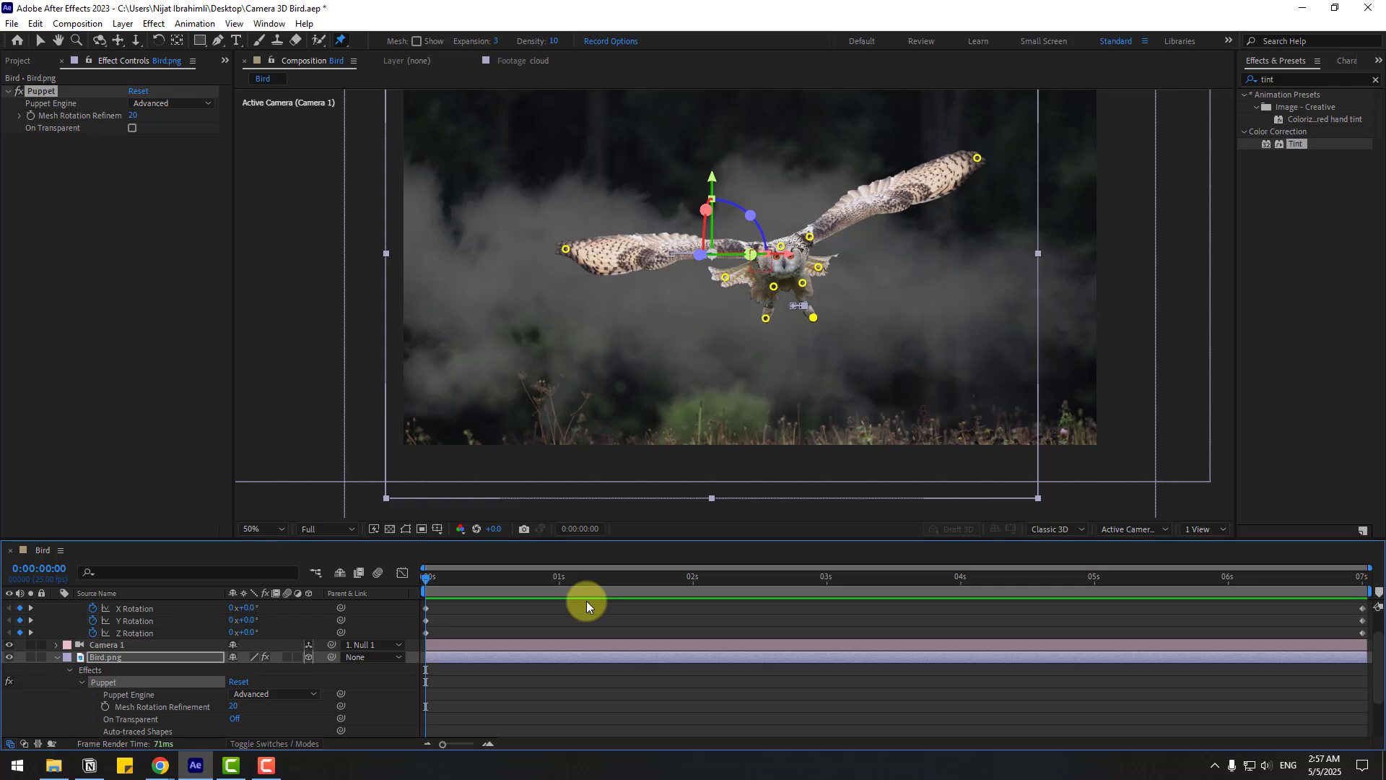
scroll(174, 663, "down", 3)
left_click(102, 717)
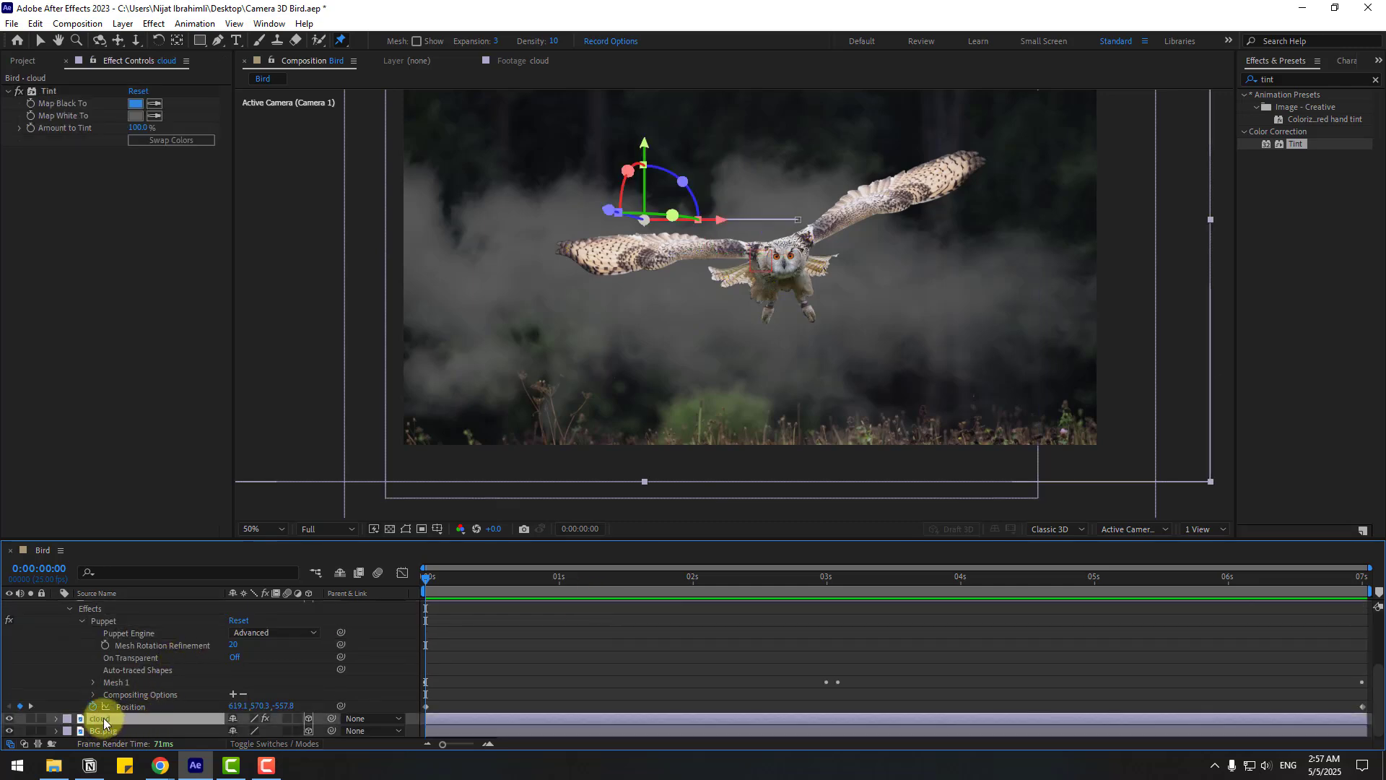
key("p")
key("End")
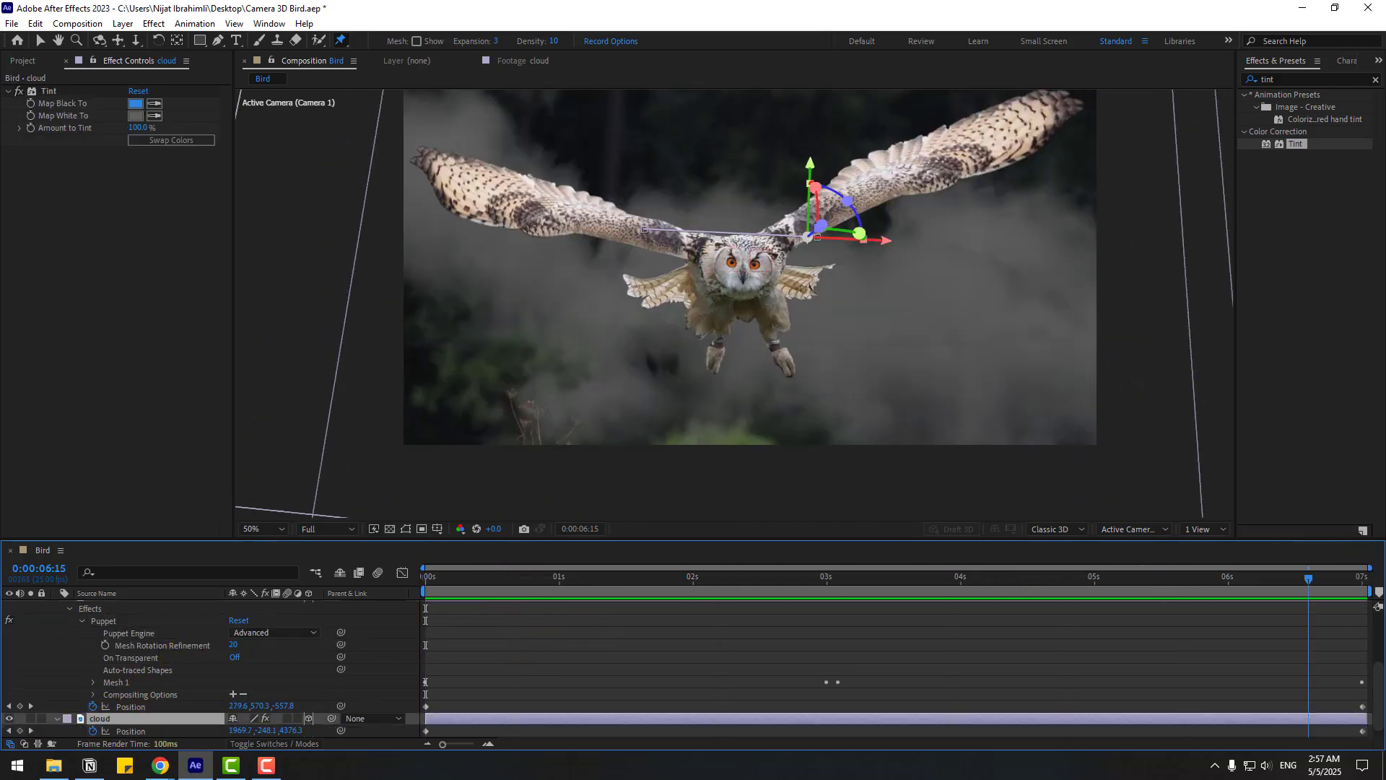
left_click_drag(242, 736, 1, 737)
left_click(341, 704)
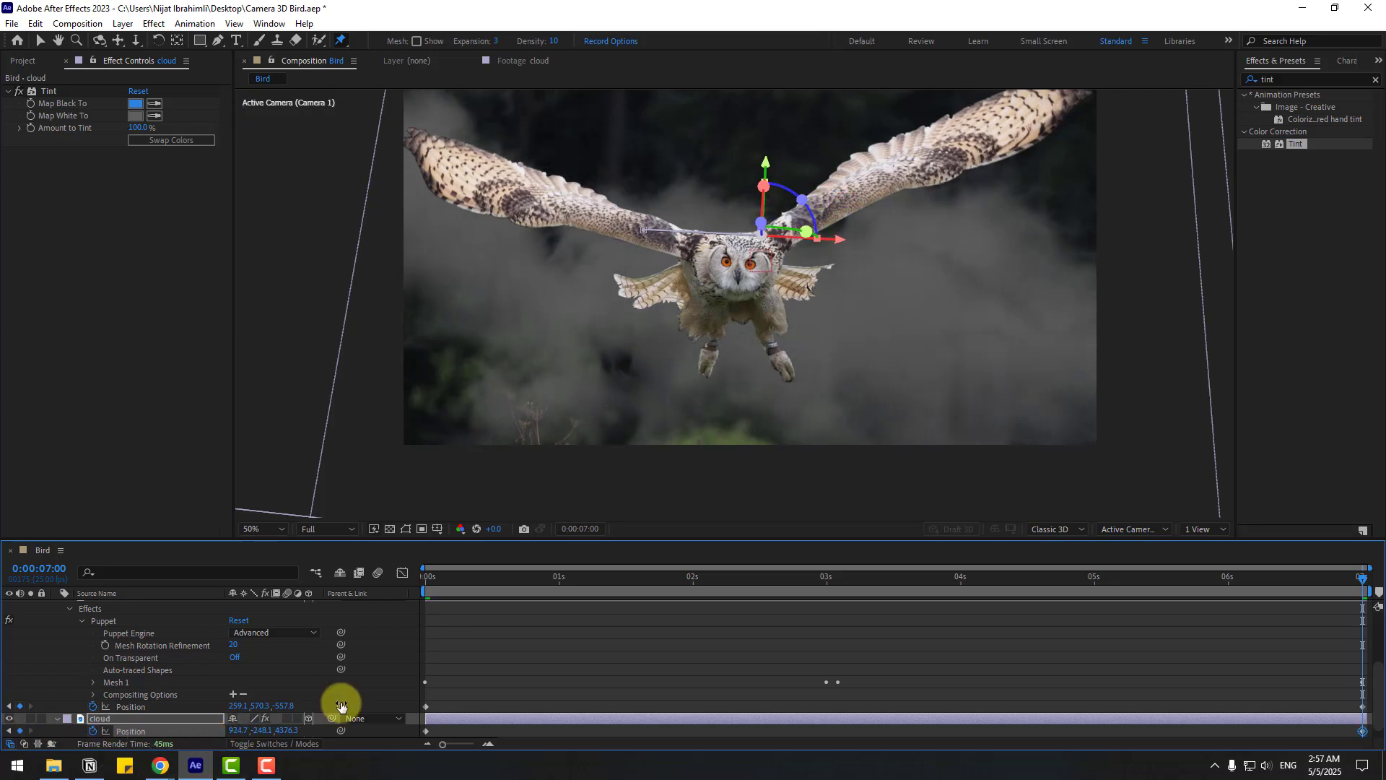
Preview the shortened cloud drift and select the Bird.png layer.
key("space")
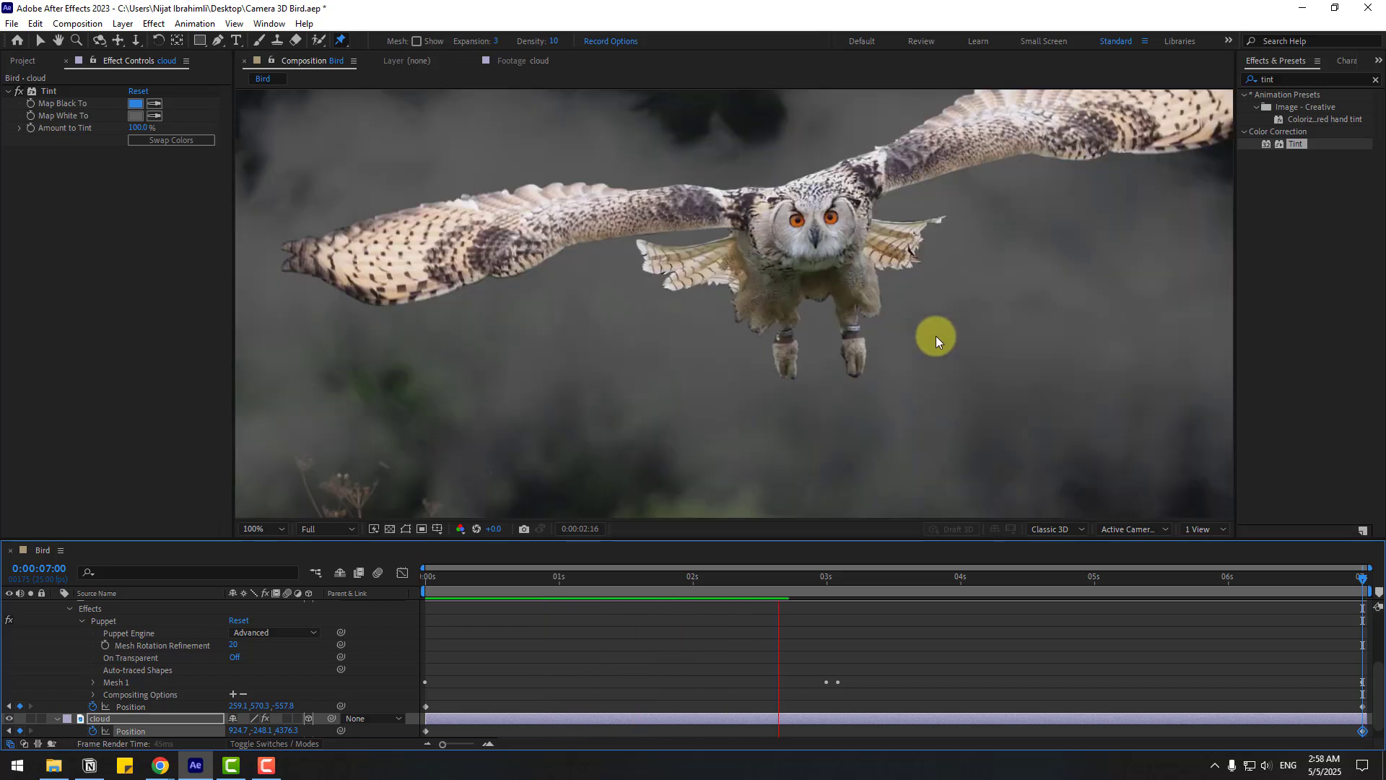
scroll(967, 338, "down", 2)
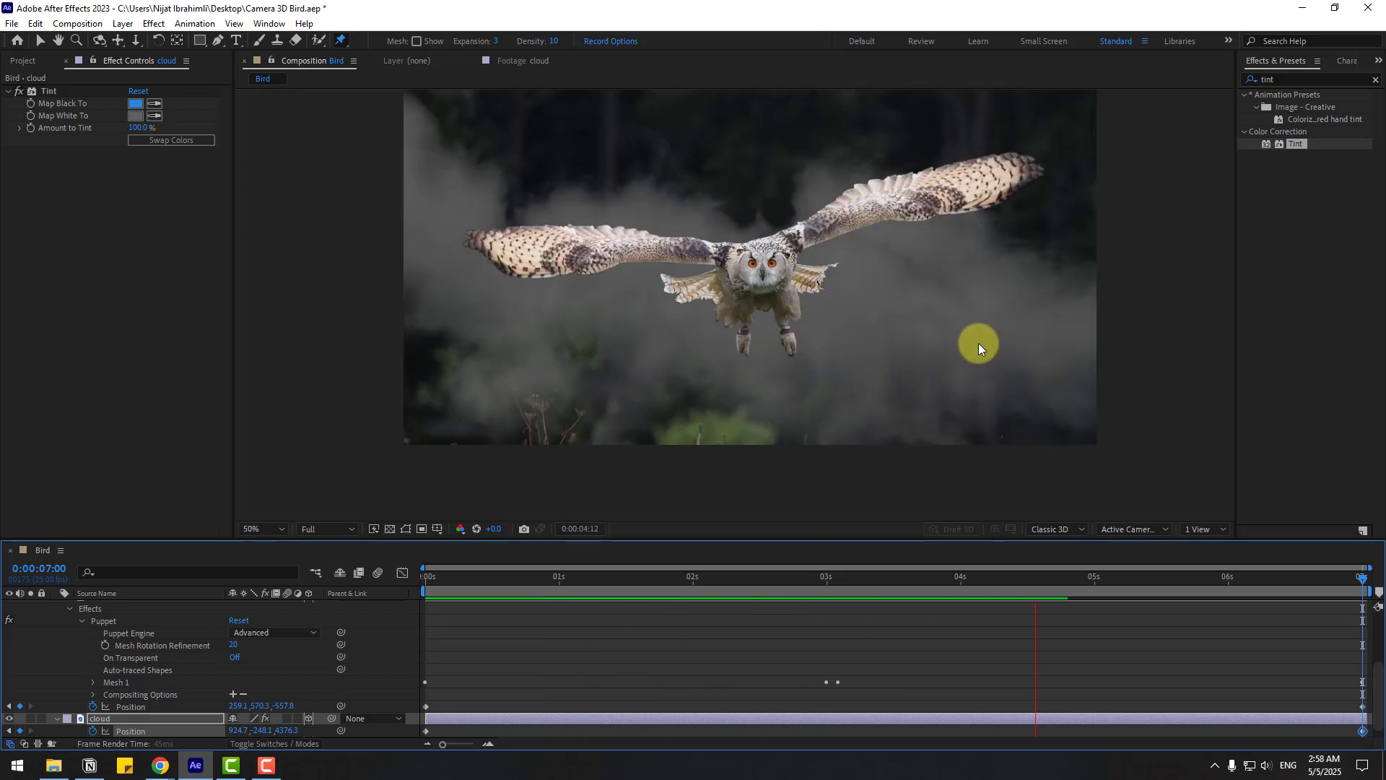
left_click_drag(508, 570, 241, 595)
scroll(216, 608, "up", 3)
left_click(107, 670)
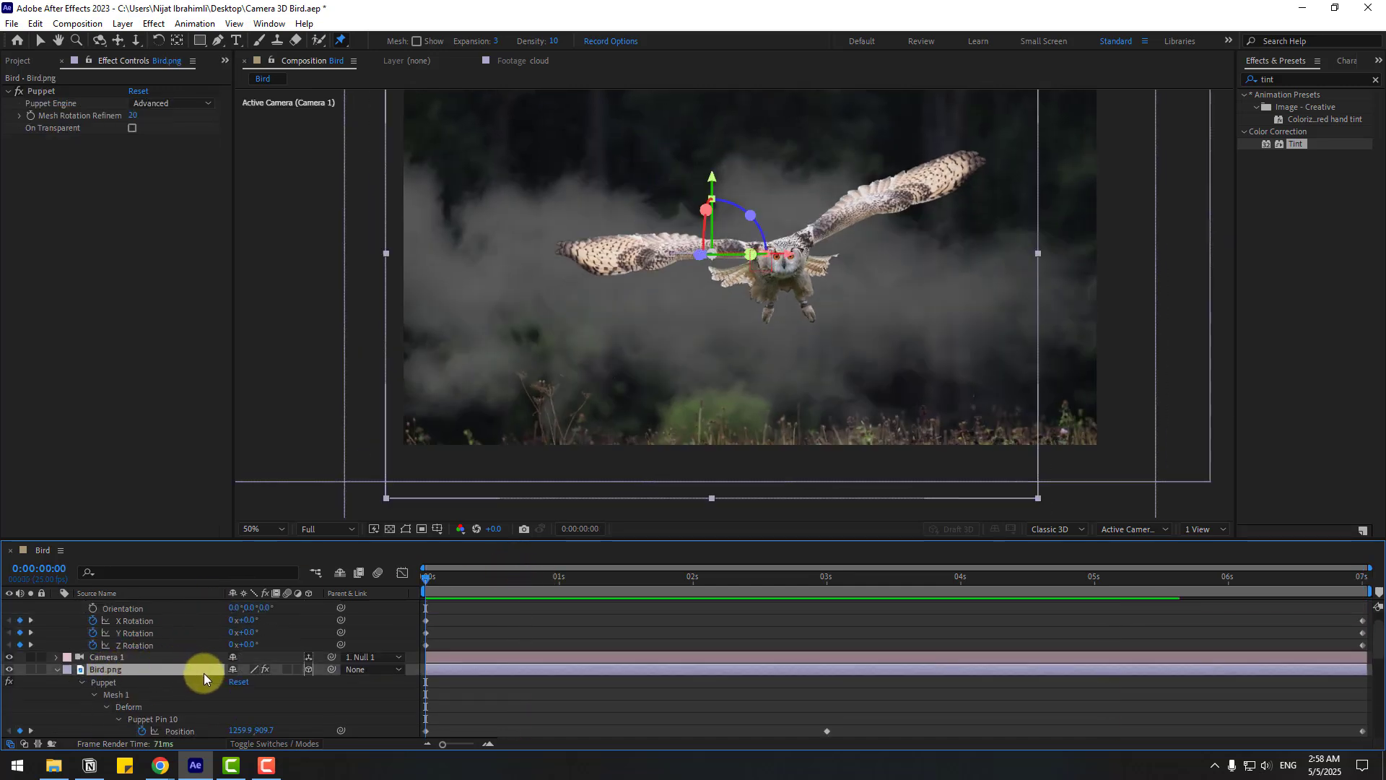
Select the Puppet Deform group and nudge the owl's head pin at 3:00.
scroll(695, 680, "down", 3)
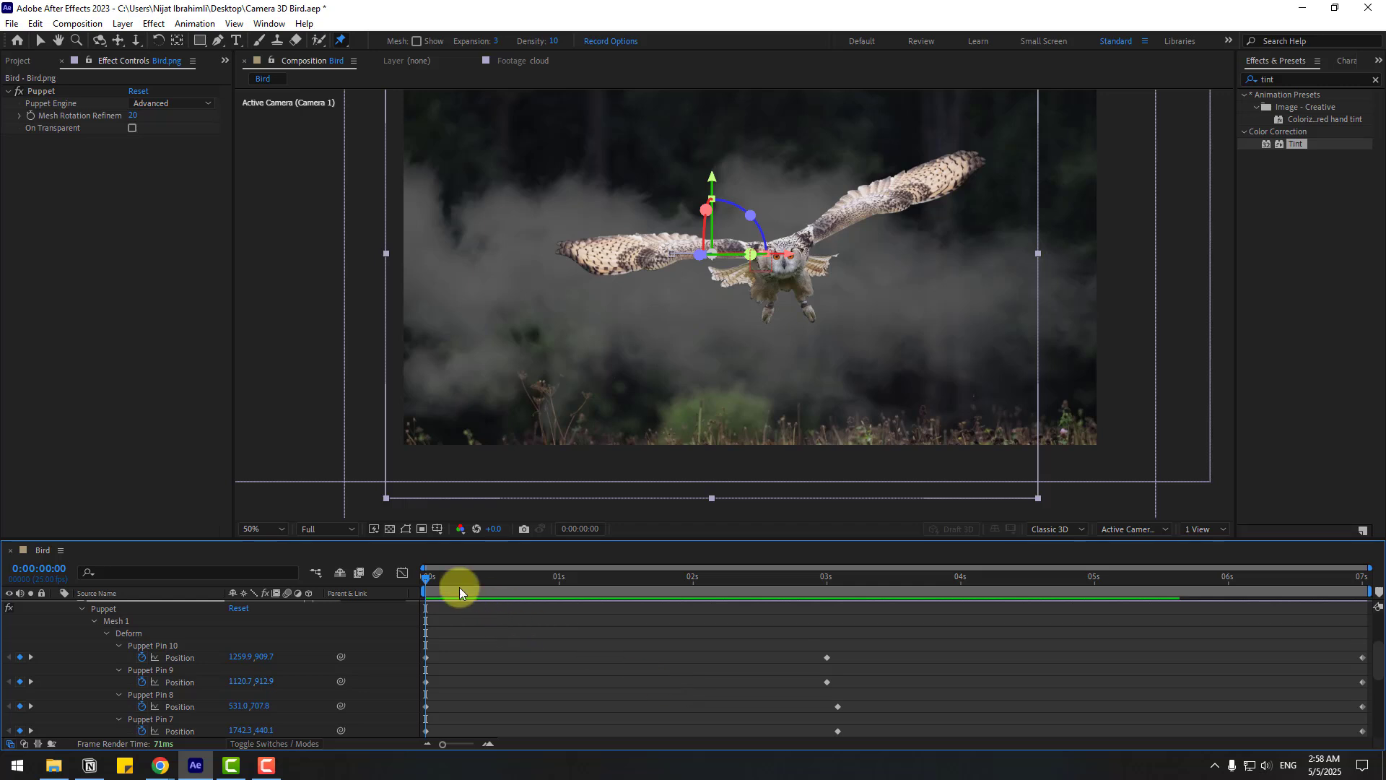
scroll(783, 321, "up", 2)
scroll(173, 689, "up", 3)
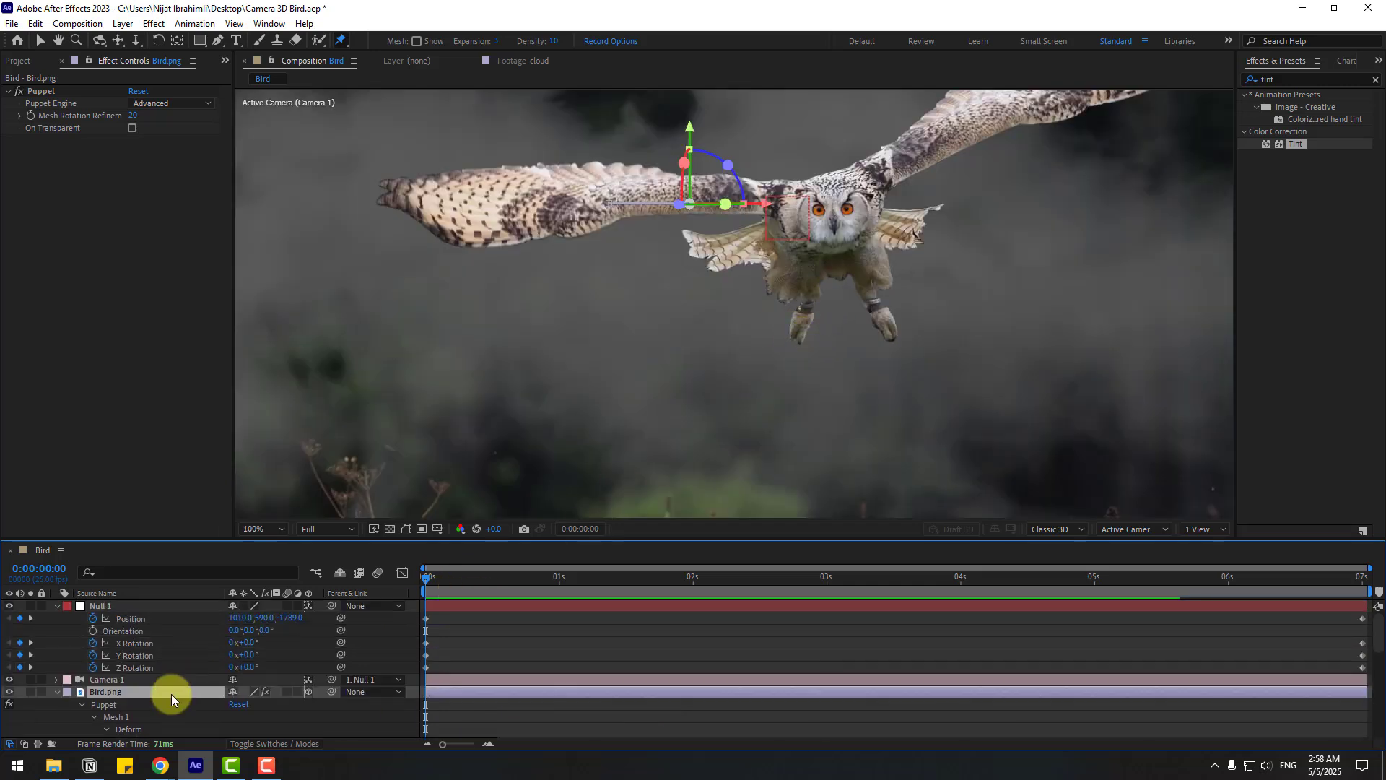
scroll(171, 693, "down", 1)
left_click(135, 697)
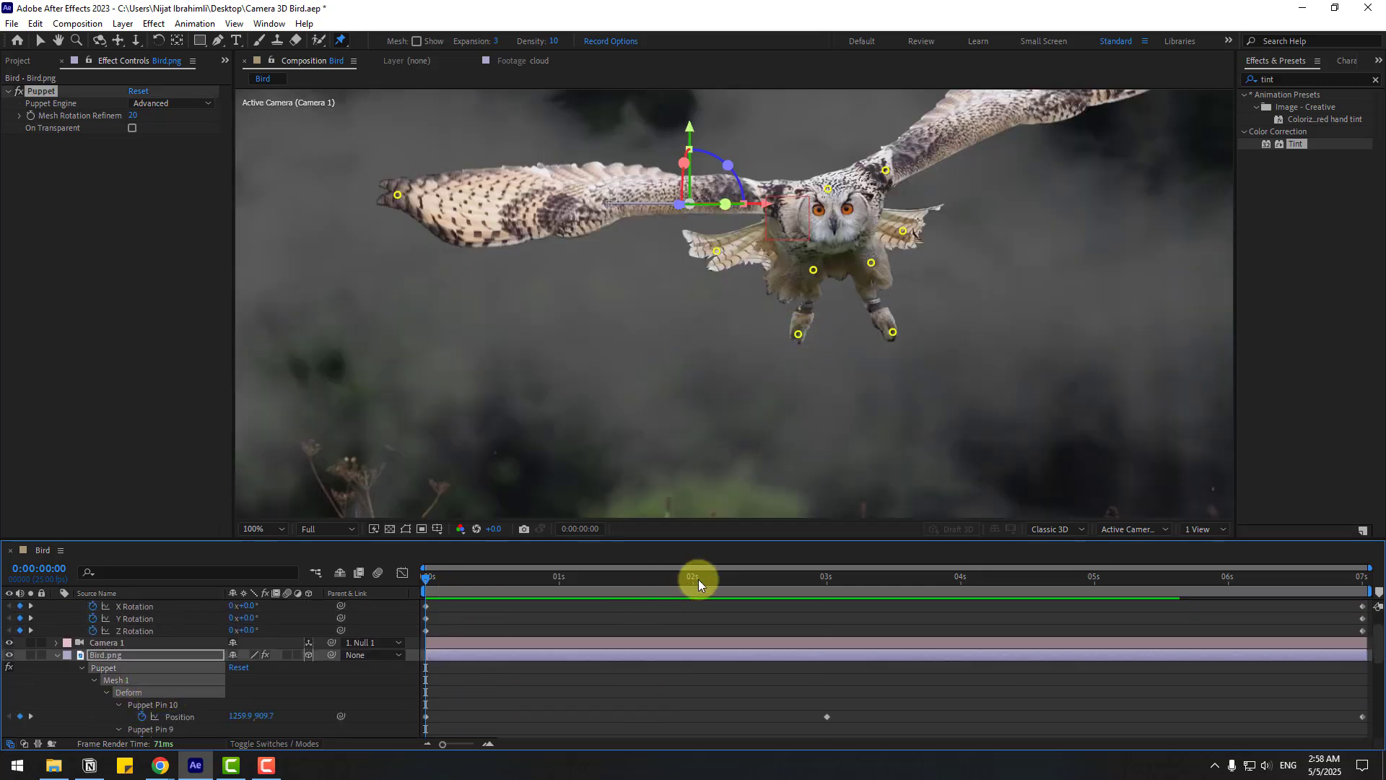
left_click(827, 578)
left_click_drag(810, 193, 799, 185)
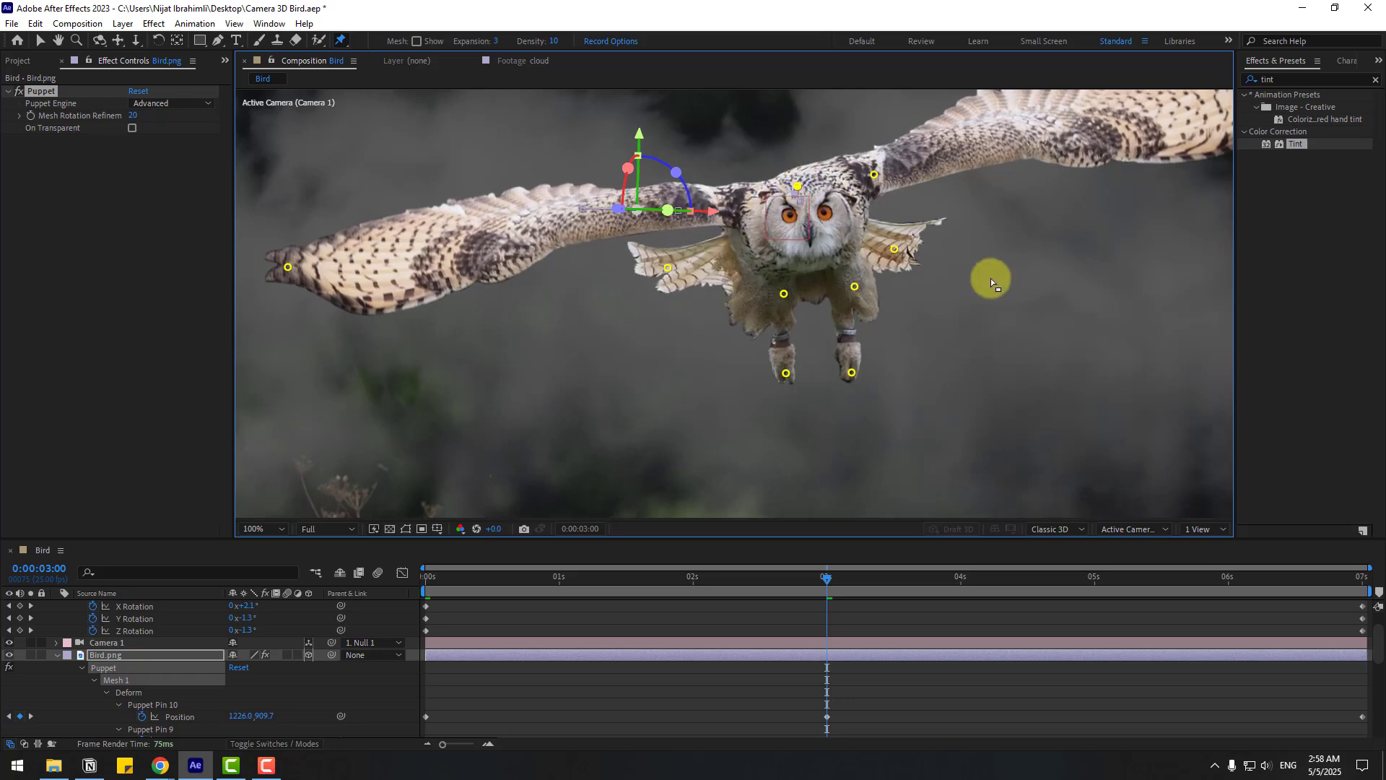
At 0:00, drag the owl's left wing-tip pin upward to raise the wing.
key("comma")
key("Home")
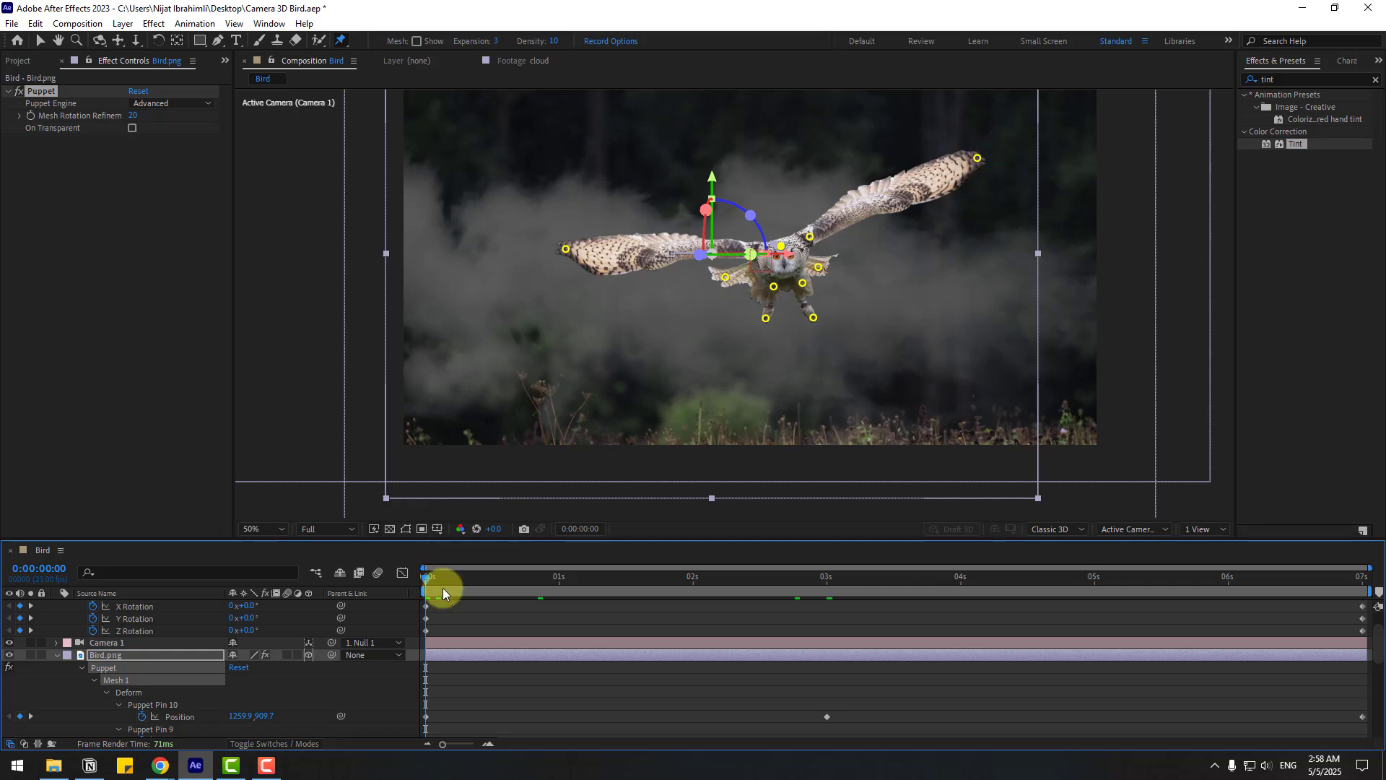
left_click_drag(443, 592, 291, 593)
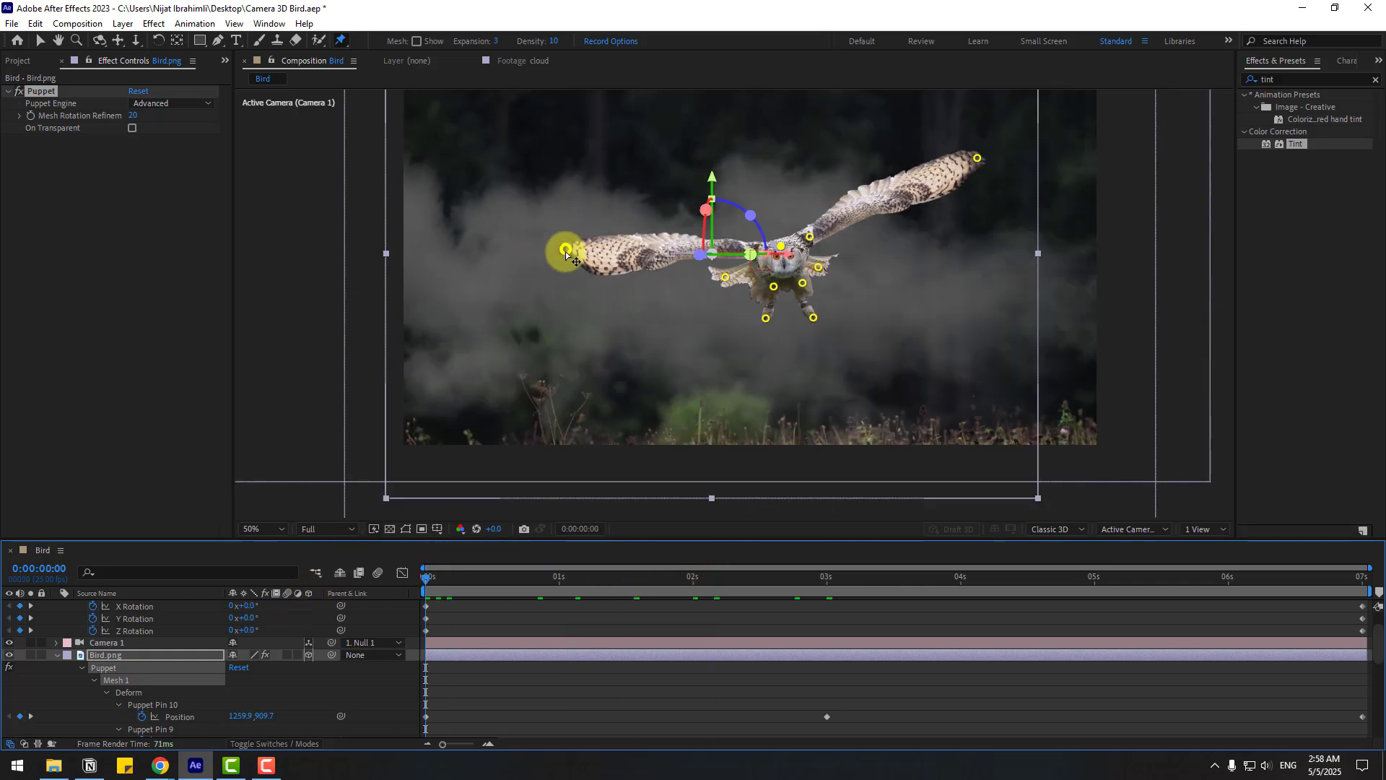
left_click(565, 252)
left_click_drag(565, 245, 566, 204)
At about 3 seconds, pull the right wing-tip pin slightly lower.
left_click(452, 570)
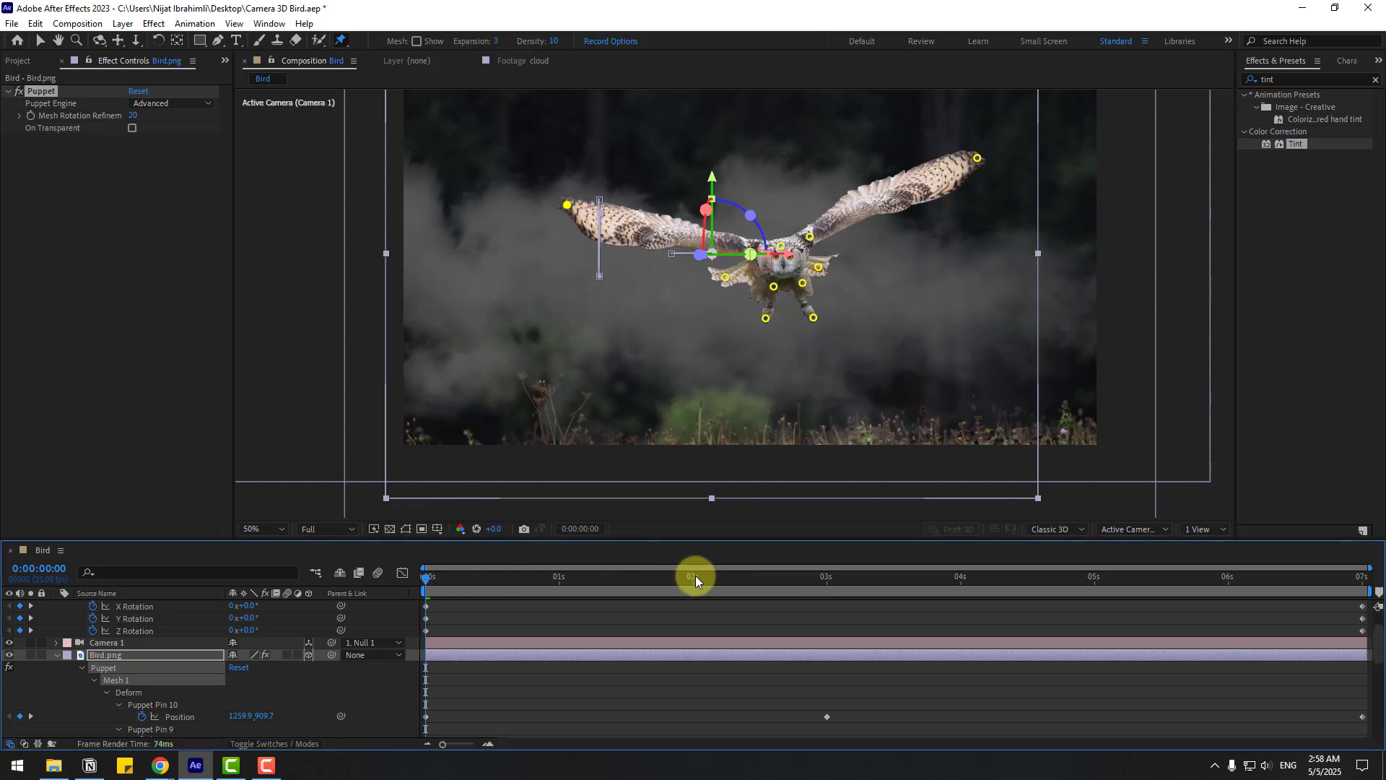
left_click_drag(482, 579, 828, 578)
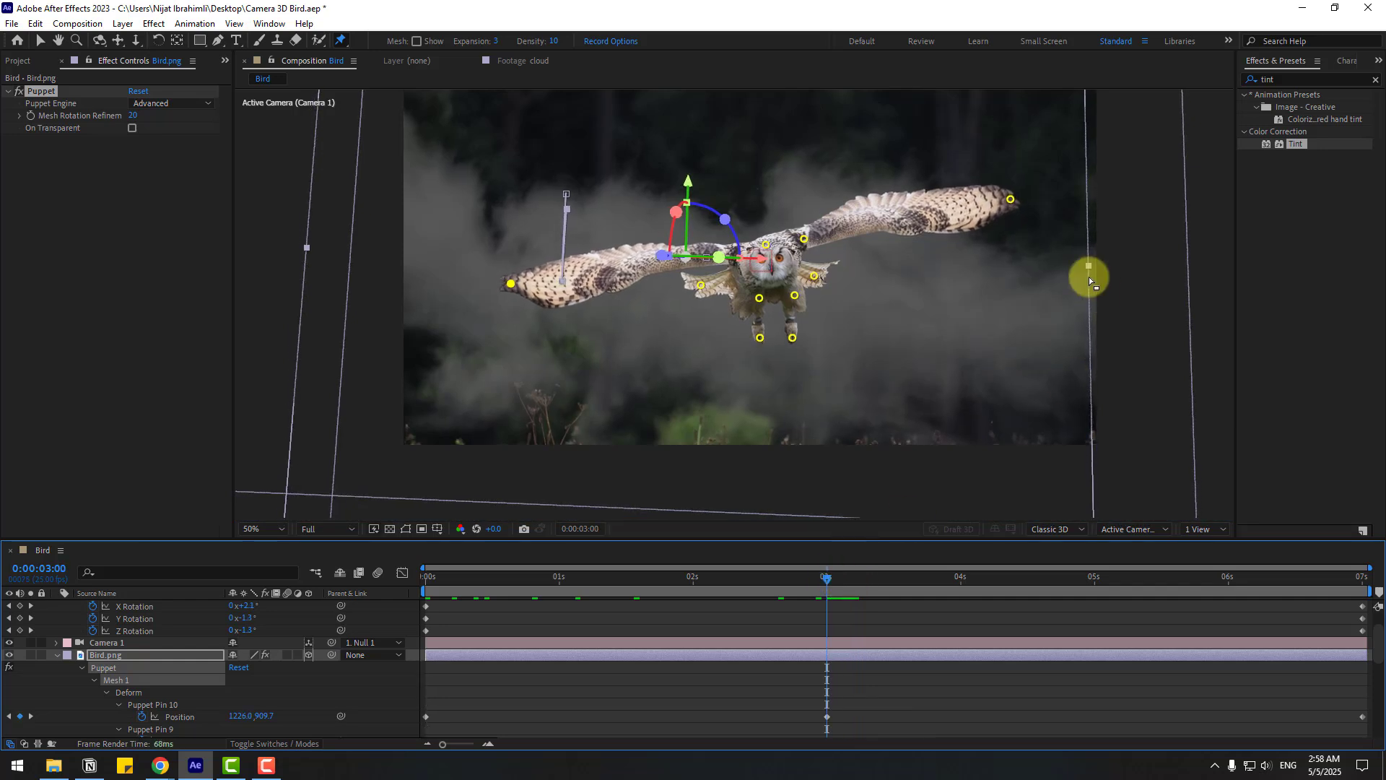
left_click_drag(1015, 203, 1017, 228)
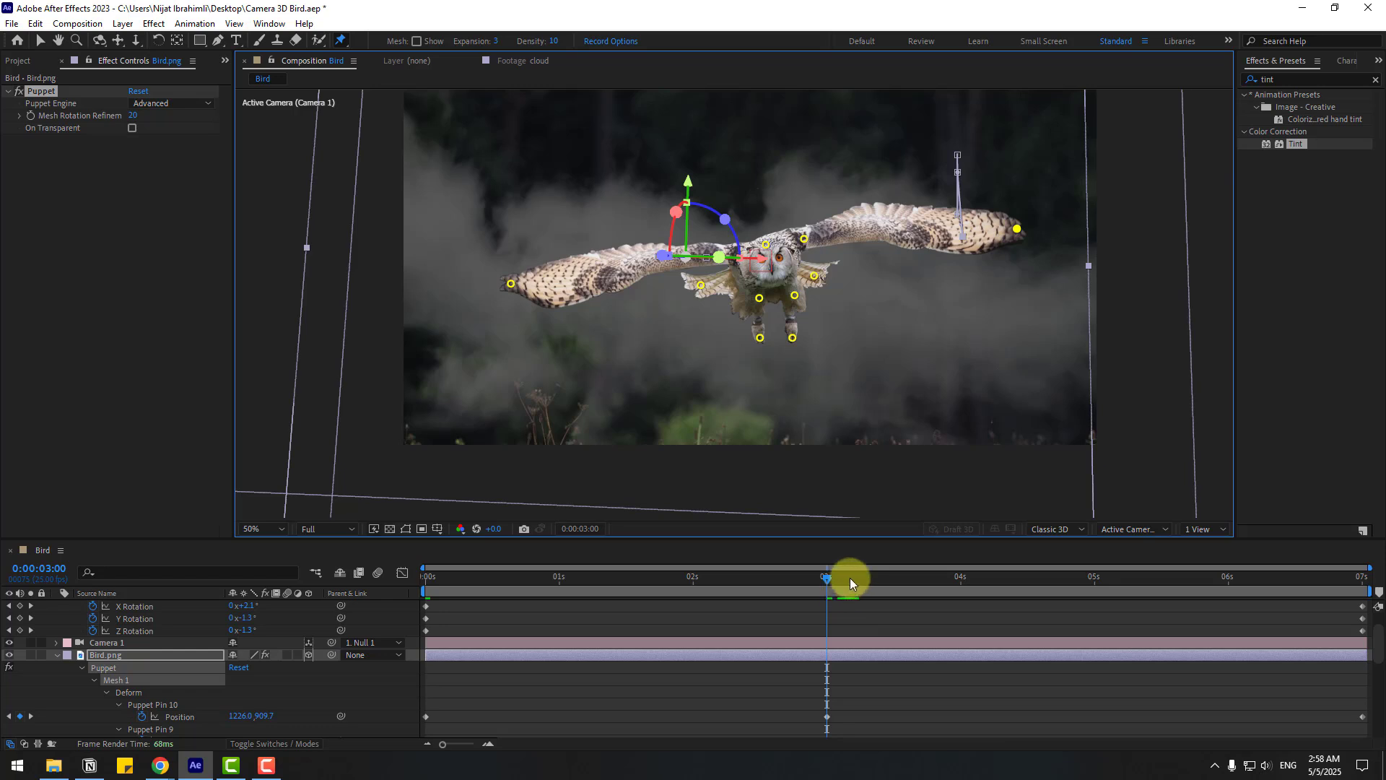